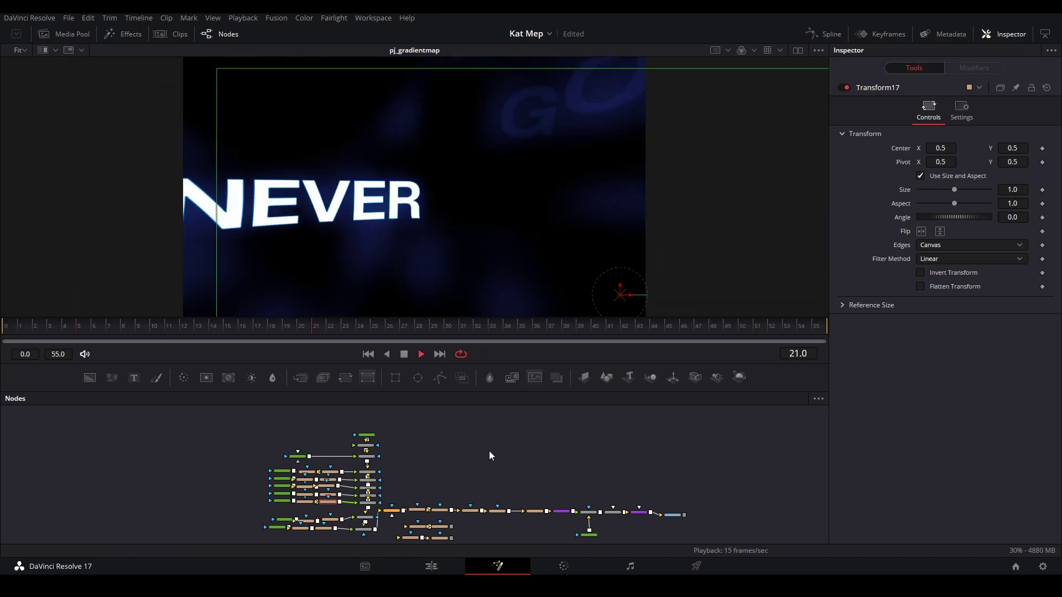
# Step: Deselect the active node and stop the looping playback of the finished text animation
pyautogui.click(488, 450)
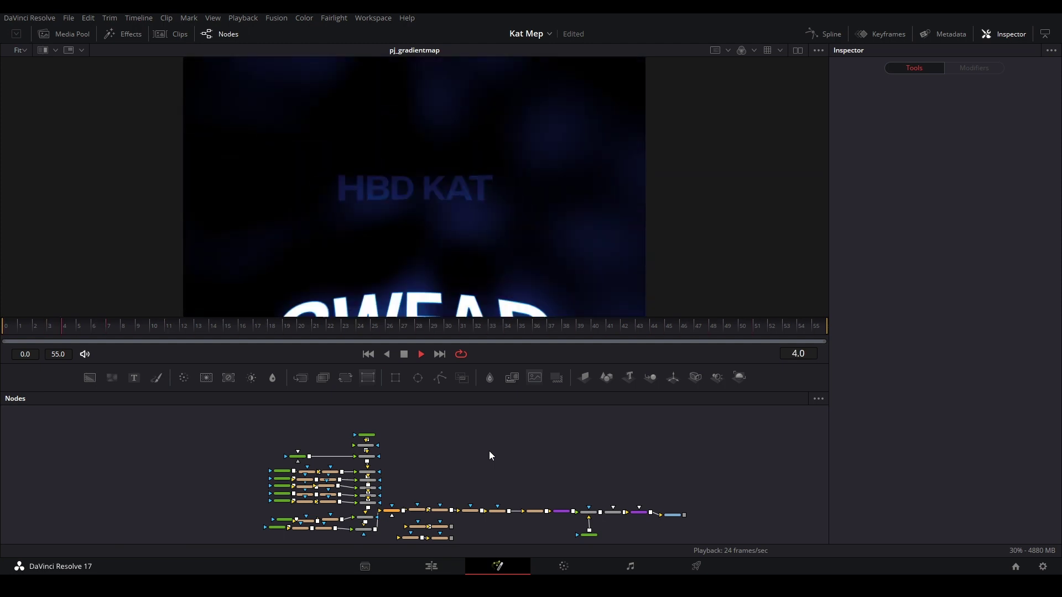
pyautogui.press('space')
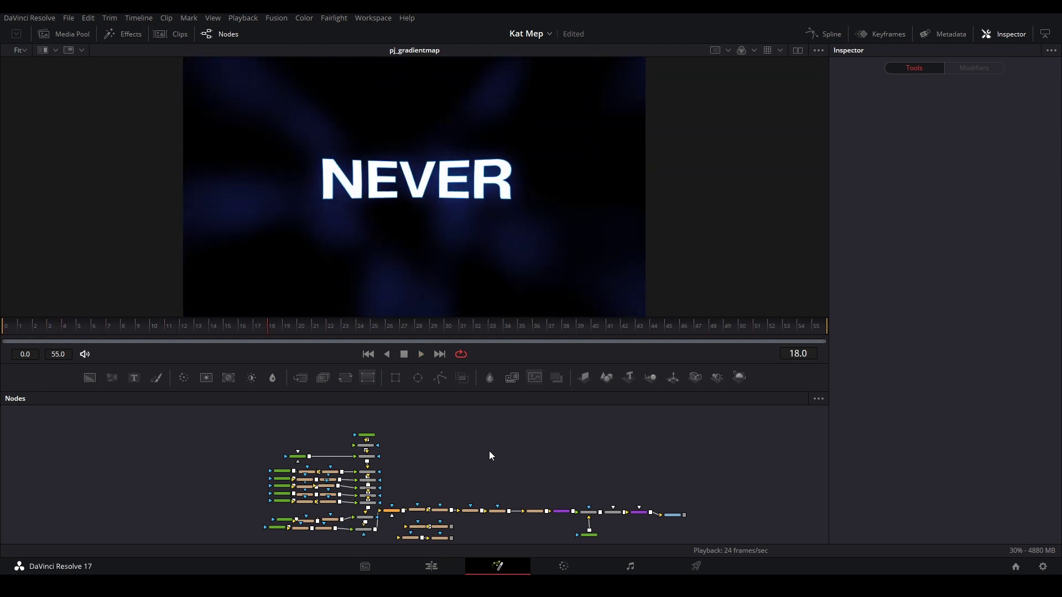
# Step: Find Background1 at the start of the node tree and show its output in the viewer
pyautogui.scroll(5, 441, 514)
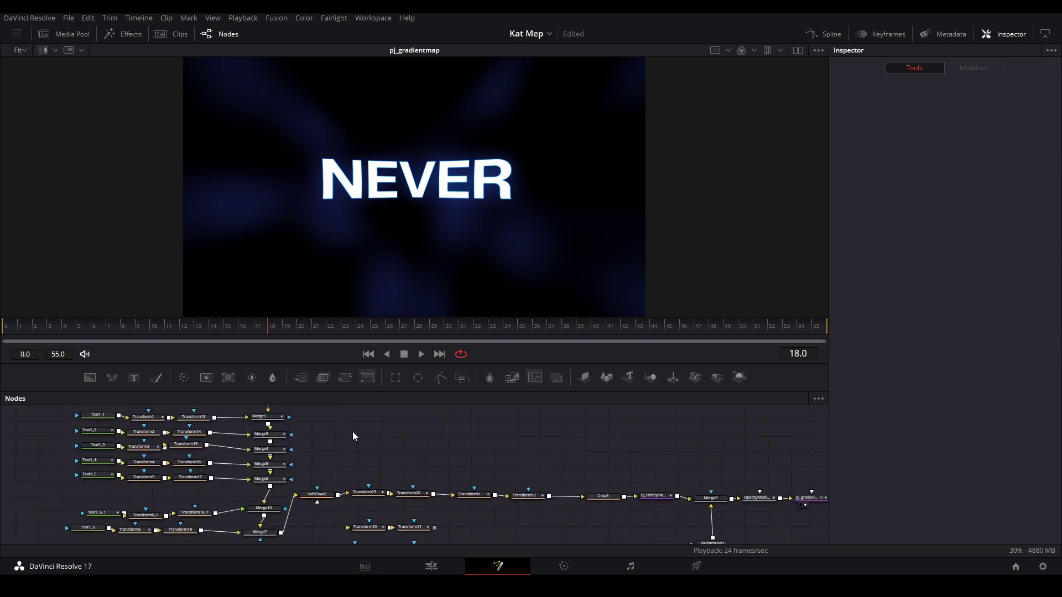
pyautogui.moveTo(353, 449); pyautogui.dragTo(547, 507)
pyautogui.click(469, 469)
pyautogui.moveTo(448, 495); pyautogui.dragTo(500, 511)
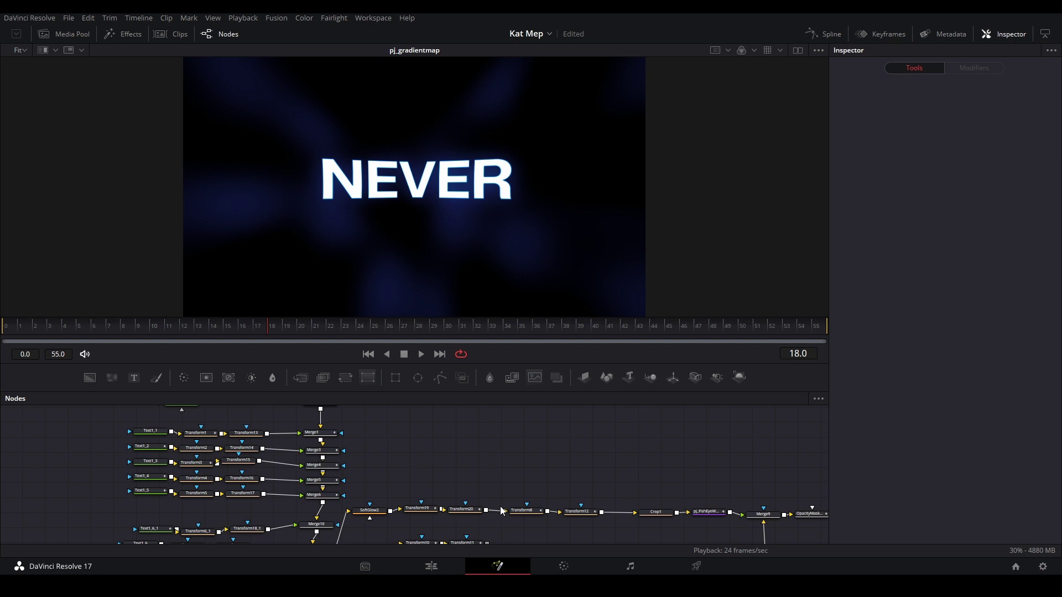
pyautogui.moveTo(343, 457); pyautogui.dragTo(359, 496)
pyautogui.moveTo(349, 422); pyautogui.dragTo(354, 449)
pyautogui.scroll(4, 353, 446)
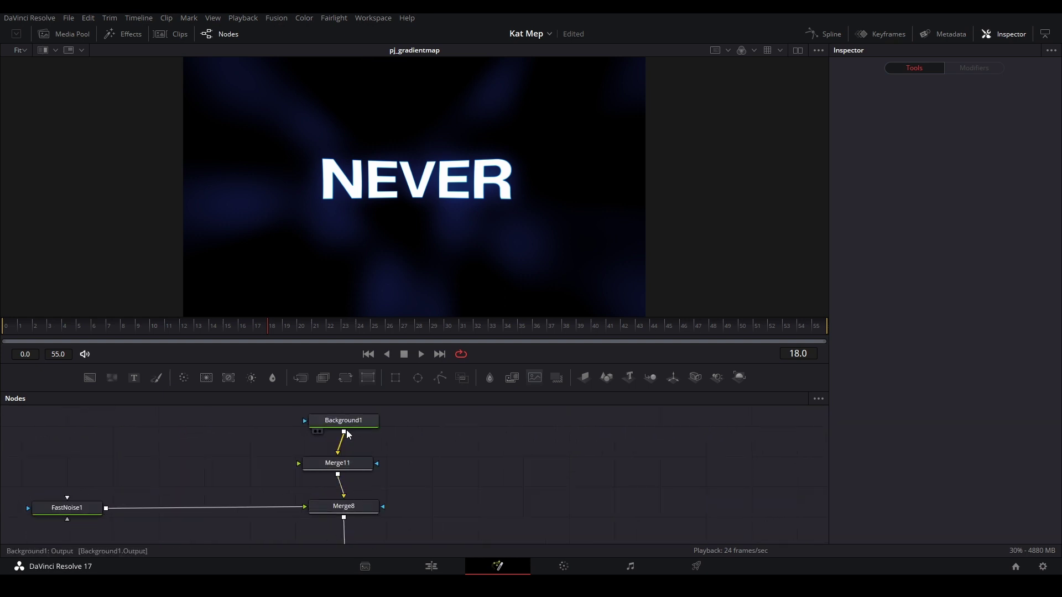
pyautogui.click(358, 426)
pyautogui.press('2')
pyautogui.moveTo(396, 206); pyautogui.dragTo(373, 291)
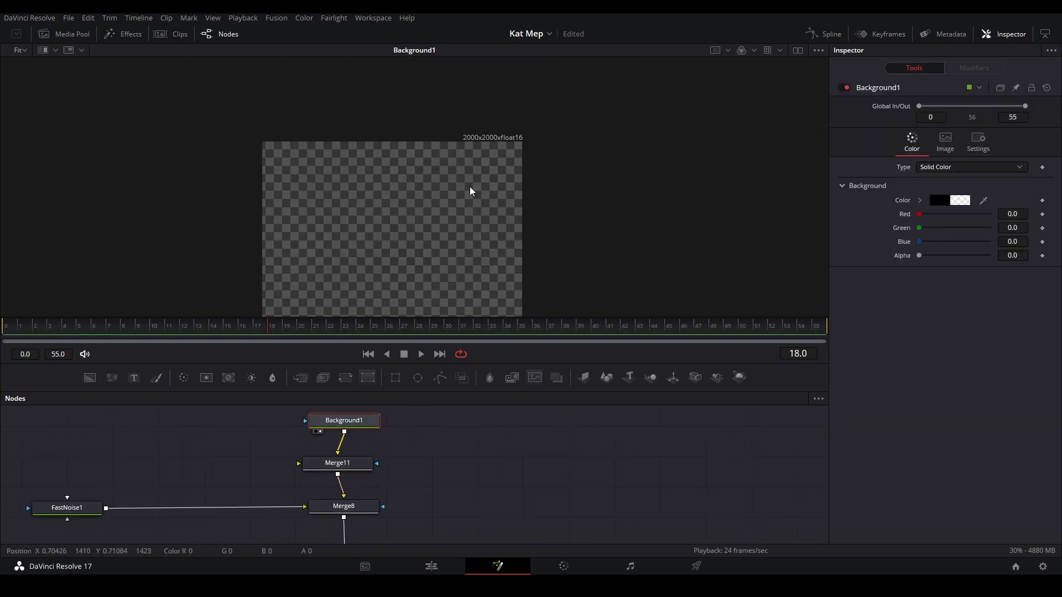
pyautogui.moveTo(451, 179); pyautogui.dragTo(512, 107)
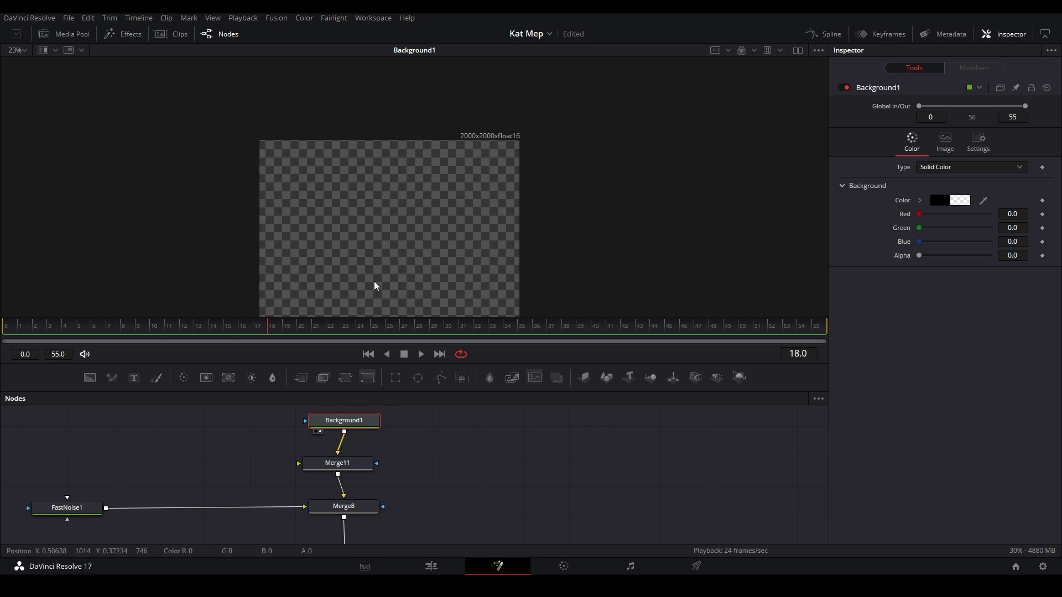
pyautogui.scroll(-2, 344, 223)
# Step: Show the output of Merge11 and Merge8 in turn to examine the FastNoise1 texture over the background
pyautogui.click(356, 463)
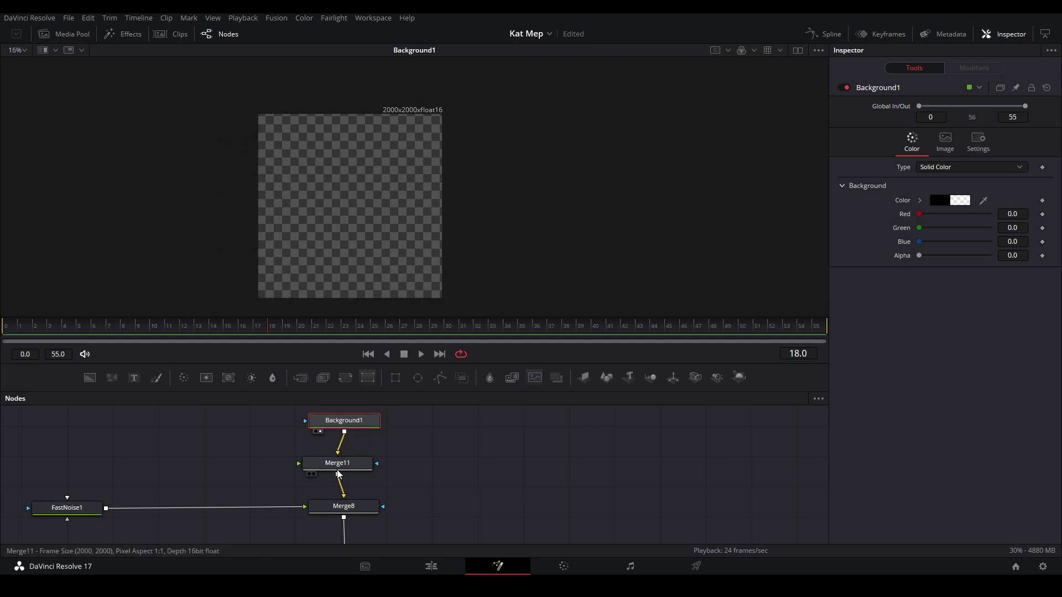
pyautogui.press('2')
pyautogui.click(363, 509)
pyautogui.press('2')
pyautogui.moveTo(364, 512); pyautogui.dragTo(421, 489)
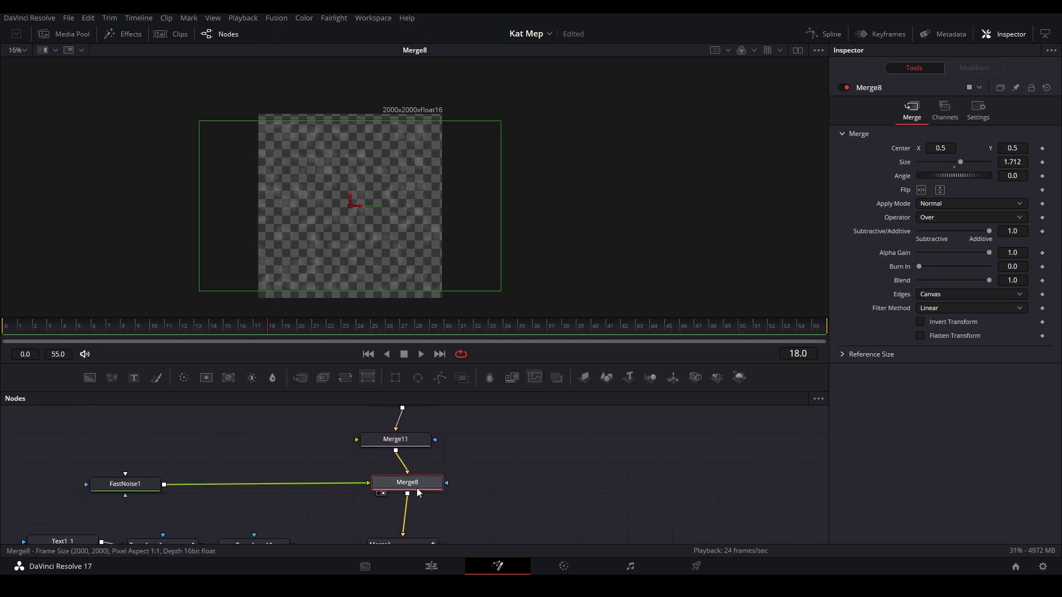
pyautogui.scroll(4, 336, 167)
pyautogui.scroll(-4, 371, 150)
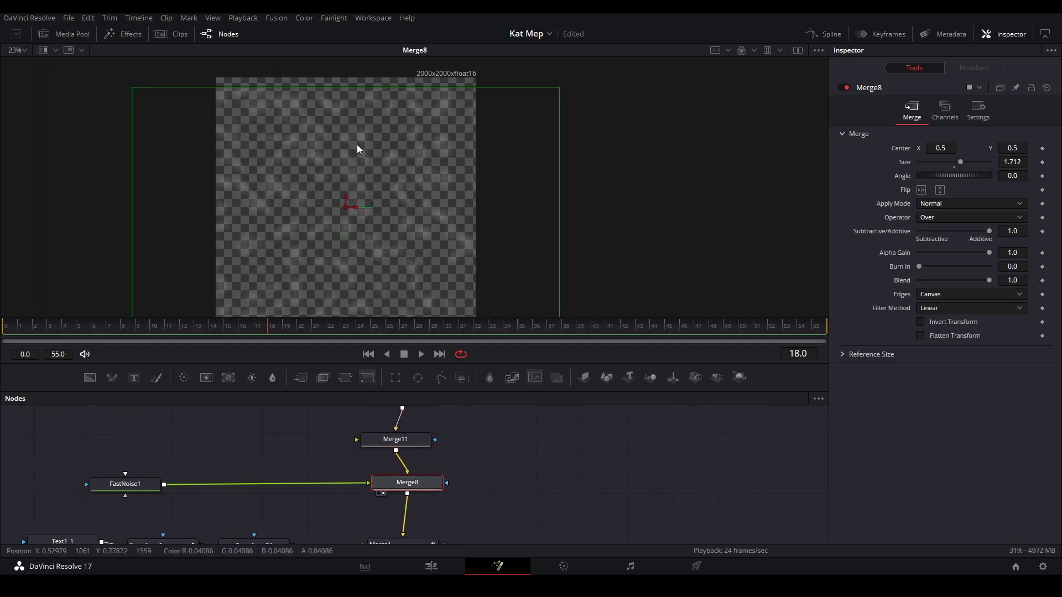
pyautogui.scroll(1, 356, 144)
pyautogui.scroll(-3, 428, 462)
# Step: Show Merge1's output in the viewer with no node selected and scrub to frame 52
pyautogui.click(396, 462)
pyautogui.press('2')
pyautogui.click(551, 454)
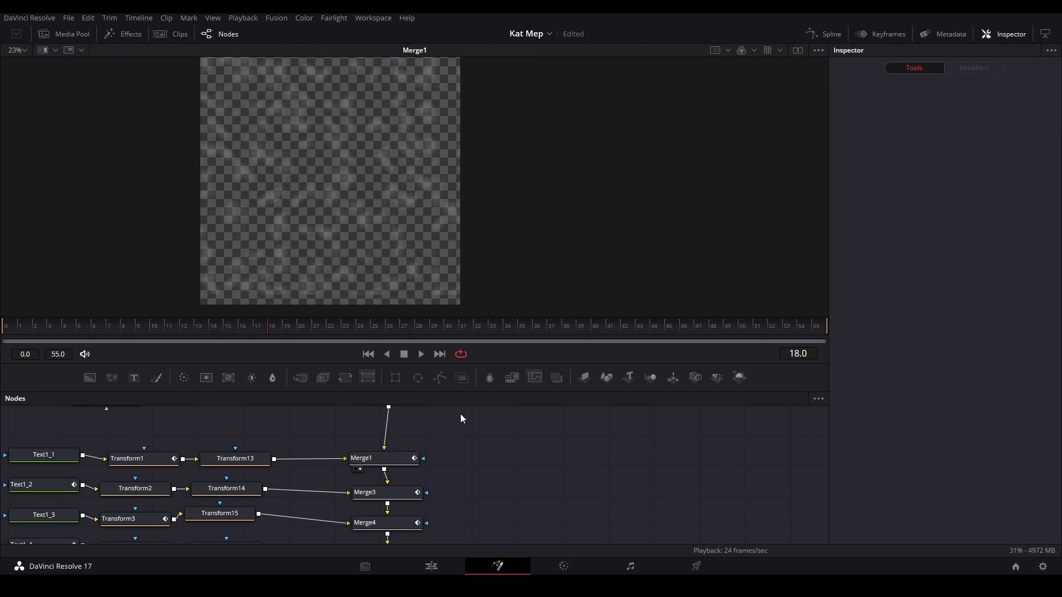
pyautogui.hscroll(-2, 288, 438)
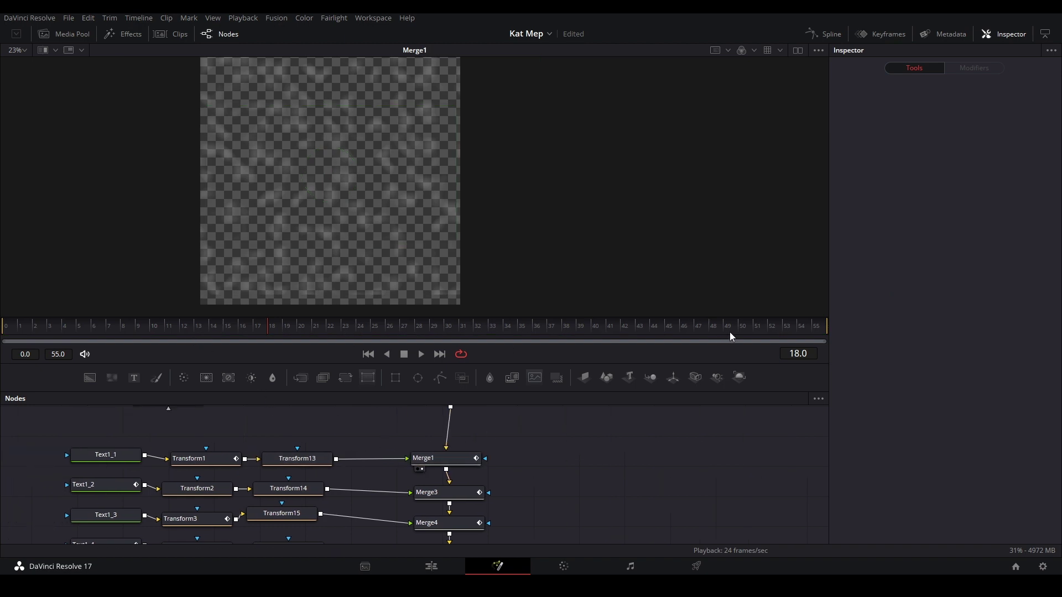
# Step: Show Merge6's output in the viewer and play the combined word animation from near the beginning
pyautogui.click(405, 511)
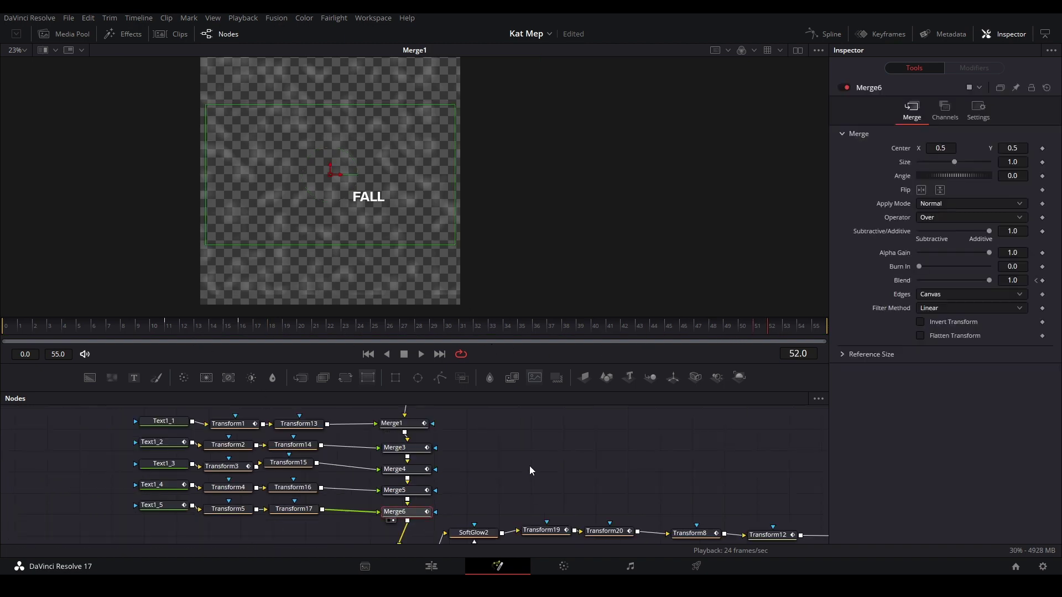
pyautogui.press('2')
pyautogui.click(530, 466)
pyautogui.click(69, 325)
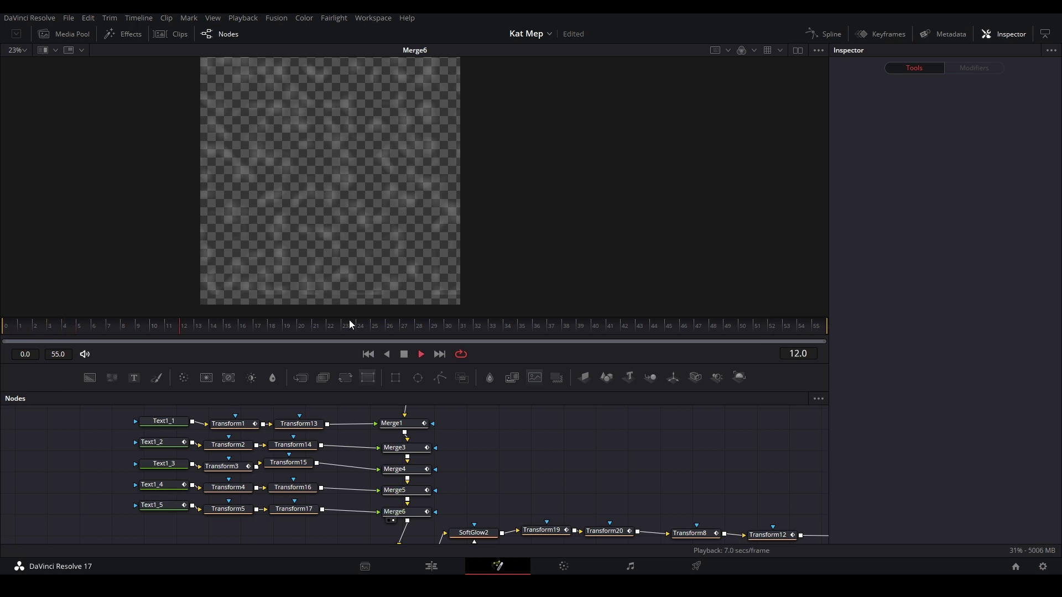
pyautogui.press('space')
# Step: Show the individual word layers by viewing Transform17, Transform16, Transform15, Transform14 and Transform13 one after another
pyautogui.click(286, 510)
pyautogui.press('2')
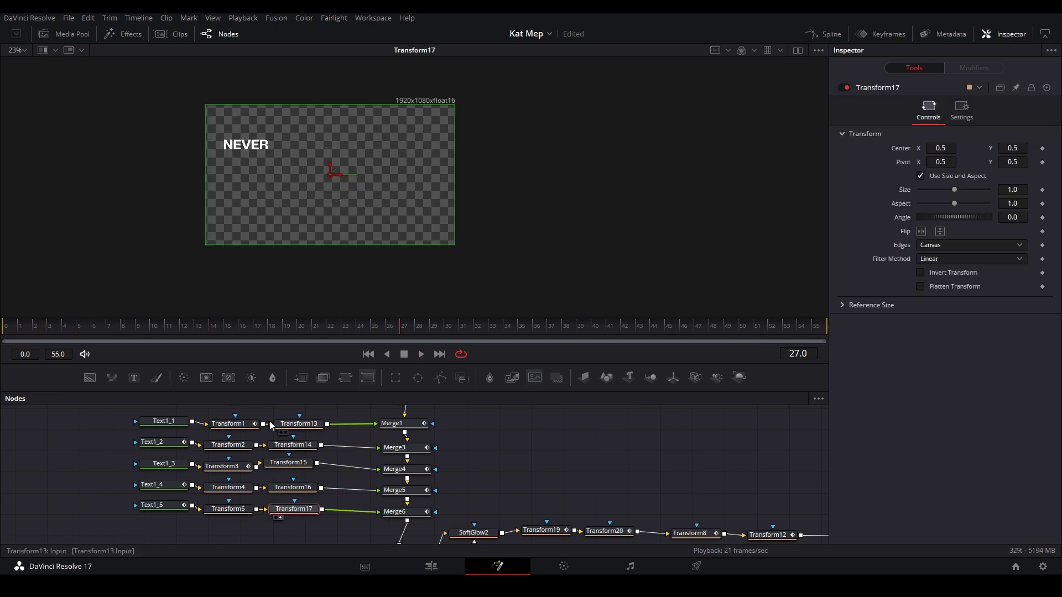
pyautogui.click(293, 488)
pyautogui.press('2')
pyautogui.click(292, 463)
pyautogui.press('2')
pyautogui.click(295, 447)
pyautogui.press('2')
pyautogui.click(302, 425)
pyautogui.press('2')
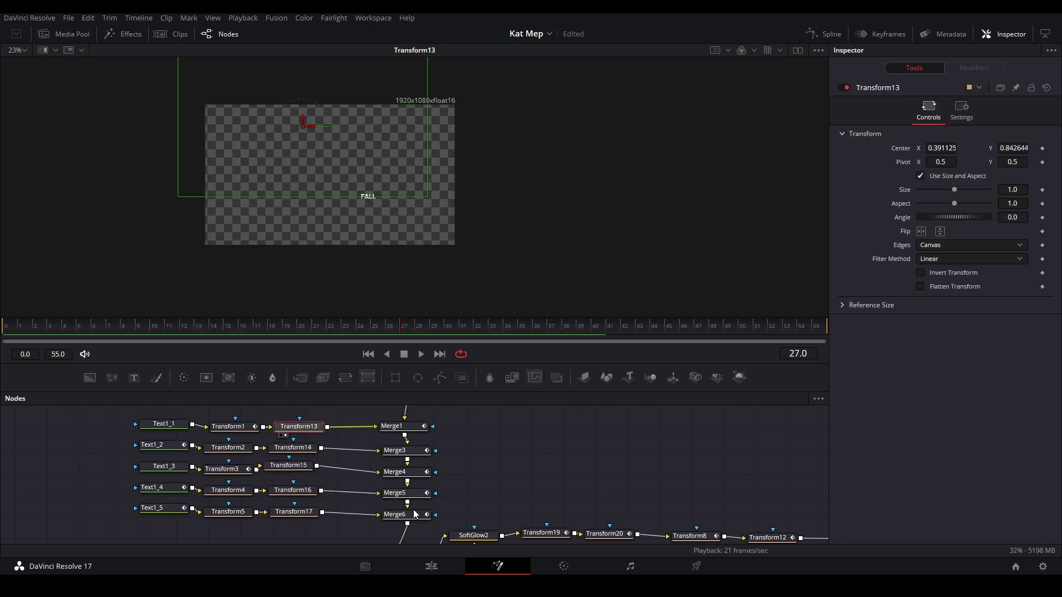
# Step: Return to Merge6's output, examine the word NEVER at frame 14, and inspect the Transform5 and Transform17 settings
pyautogui.click(414, 514)
pyautogui.click(28, 327)
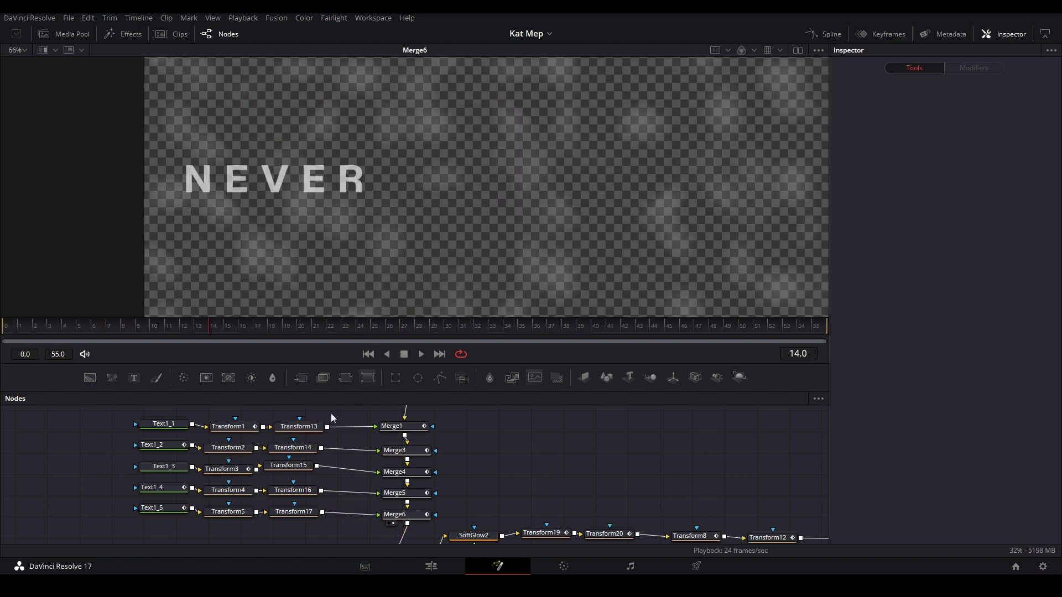
pyautogui.click(231, 512)
pyautogui.click(288, 515)
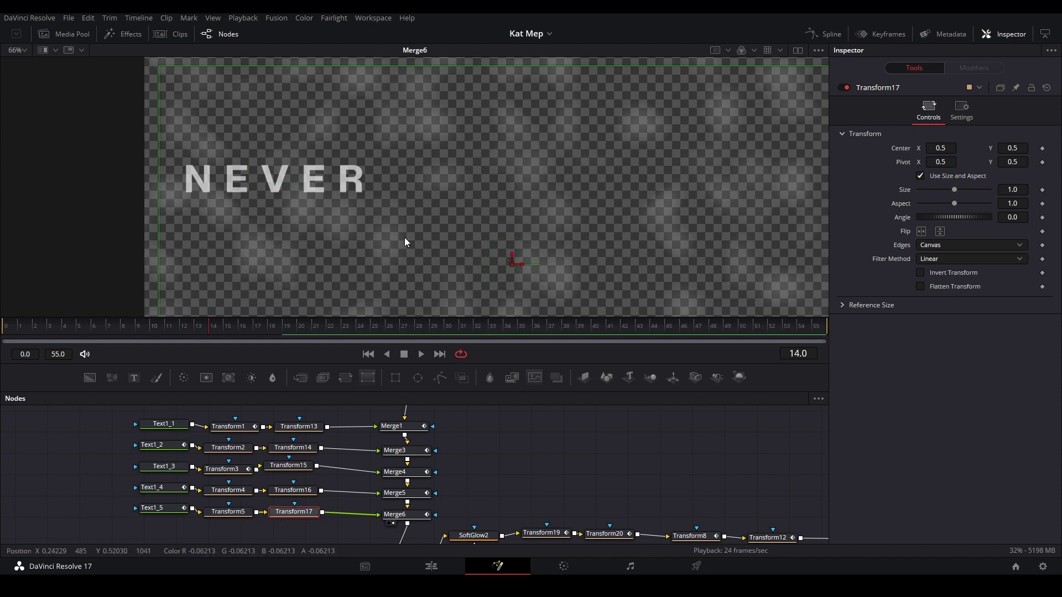
pyautogui.scroll(-3, 536, 215)
pyautogui.moveTo(563, 217); pyautogui.dragTo(526, 178)
# Step: Show Merge5's output in the viewer and examine how GONNA and SEE animate at frame 29
pyautogui.click(404, 515)
pyautogui.click(404, 493)
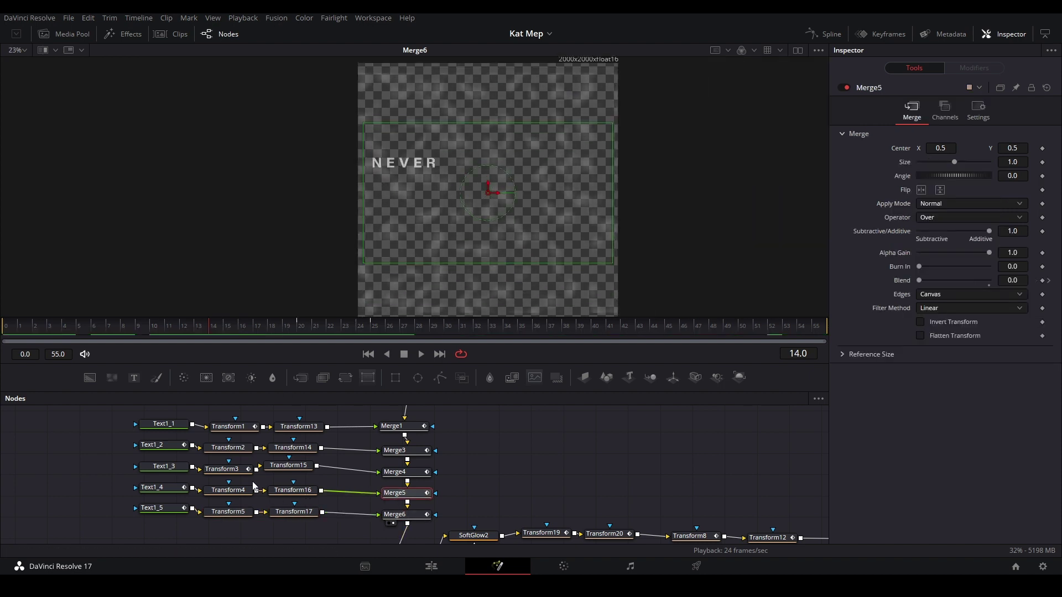
pyautogui.press('1')
pyautogui.click(477, 500)
pyautogui.scroll(2, 278, 499)
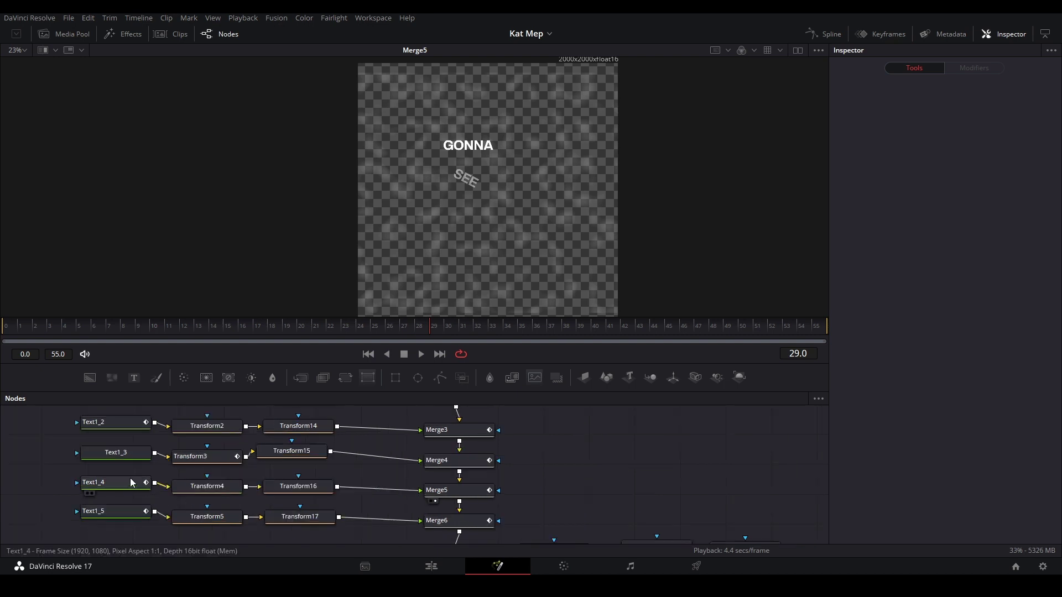
pyautogui.click(205, 462)
pyautogui.click(618, 474)
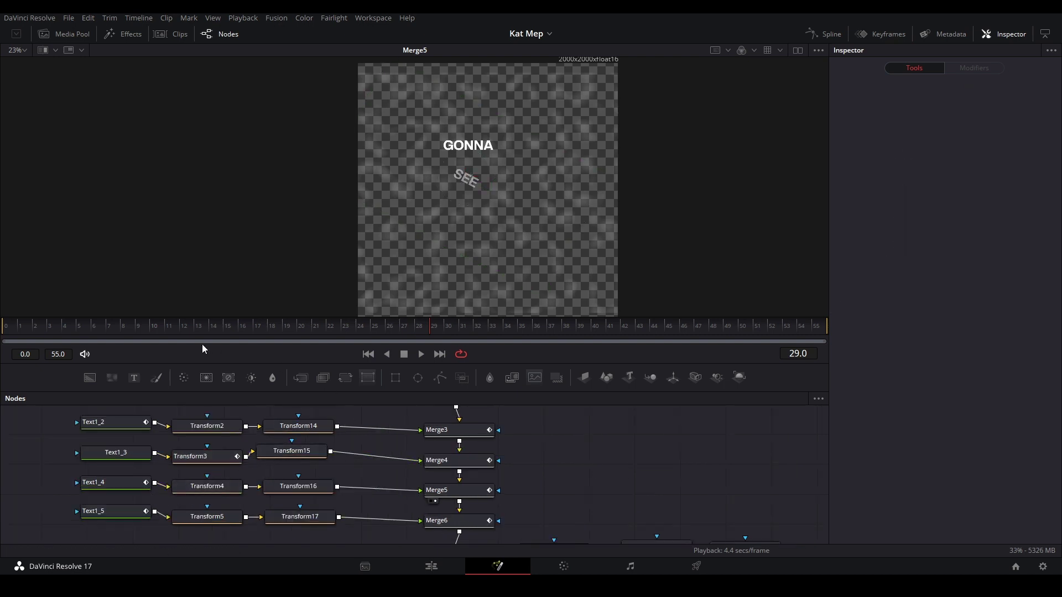
# Step: Show Merge6's output with all five words and scrub through the animation to frame 50
pyautogui.click(449, 523)
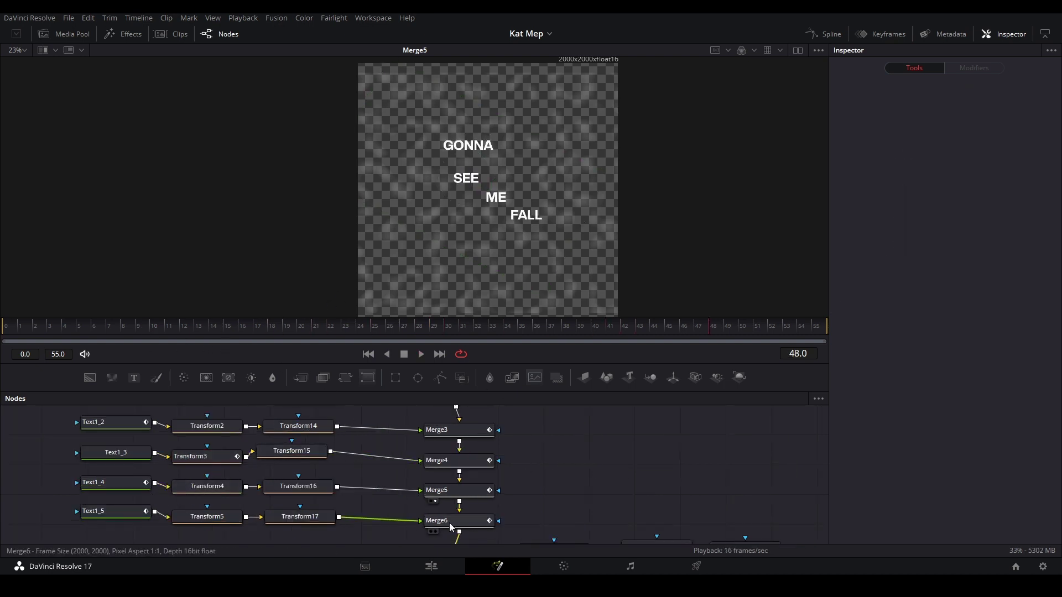
pyautogui.press('2')
pyautogui.click(593, 514)
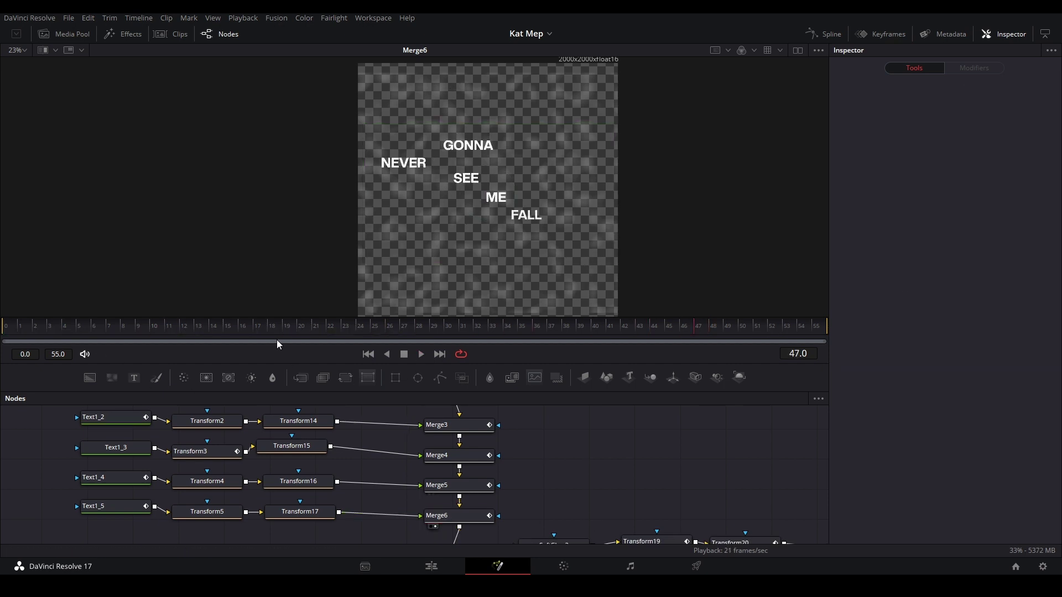
pyautogui.moveTo(269, 326); pyautogui.dragTo(745, 302)
# Step: Show Merge10's output in the viewer and play it from frame 2 to frame 15
pyautogui.moveTo(596, 426); pyautogui.dragTo(523, 350)
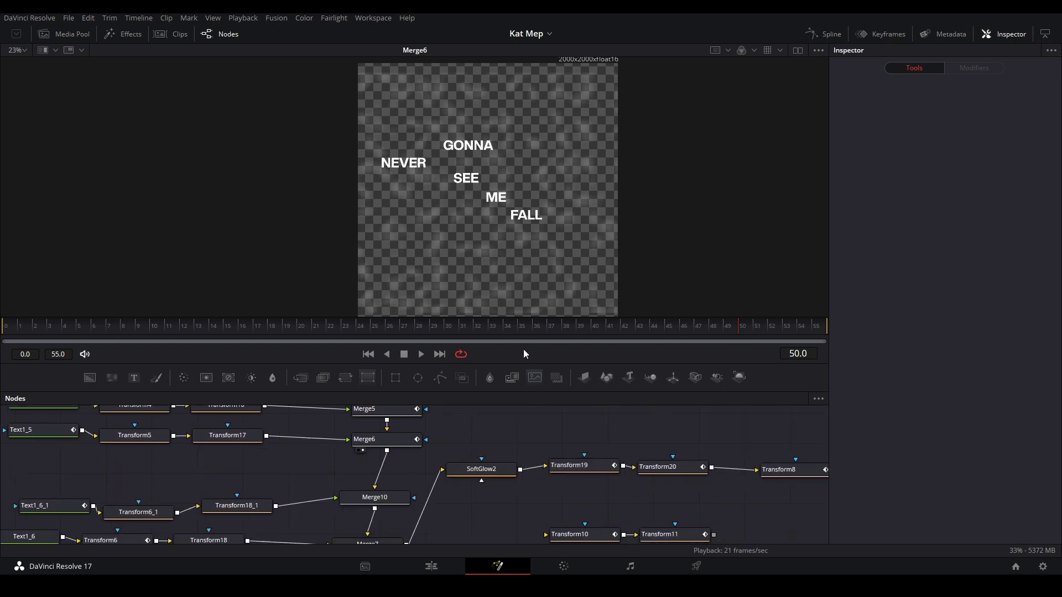
pyautogui.click(396, 503)
pyautogui.press('2')
pyautogui.moveTo(474, 533); pyautogui.dragTo(502, 515)
pyautogui.click(502, 516)
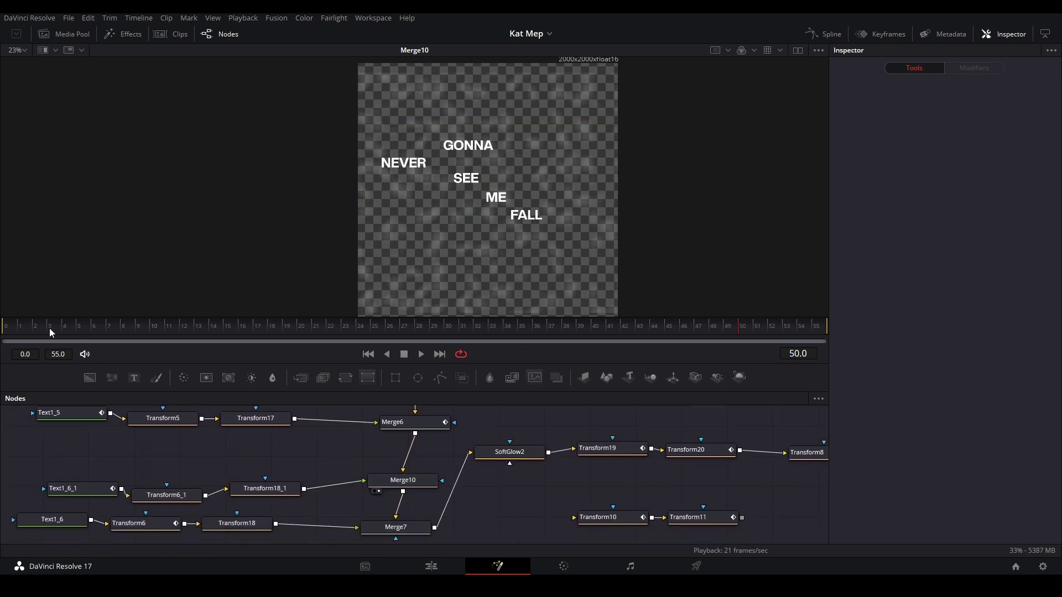
pyautogui.click(31, 323)
pyautogui.press('space')
pyautogui.press('space')
# Step: Show Merge7's output in the viewer and play the animation of the word SWEAR from the start
pyautogui.moveTo(425, 512); pyautogui.dragTo(423, 469)
pyautogui.click(406, 491)
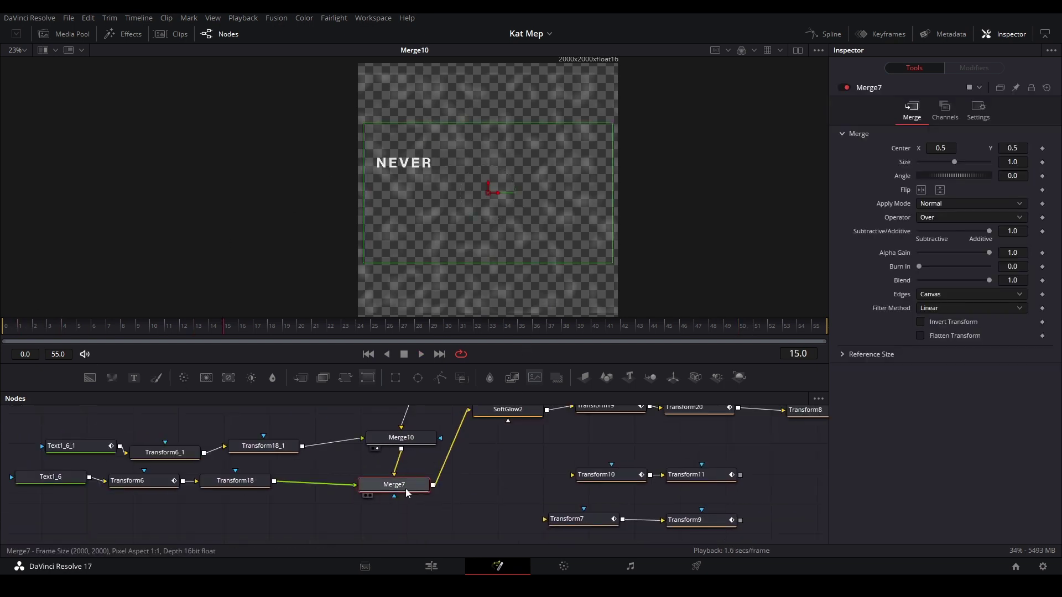
pyautogui.press('2')
pyautogui.click(408, 463)
pyautogui.click(36, 332)
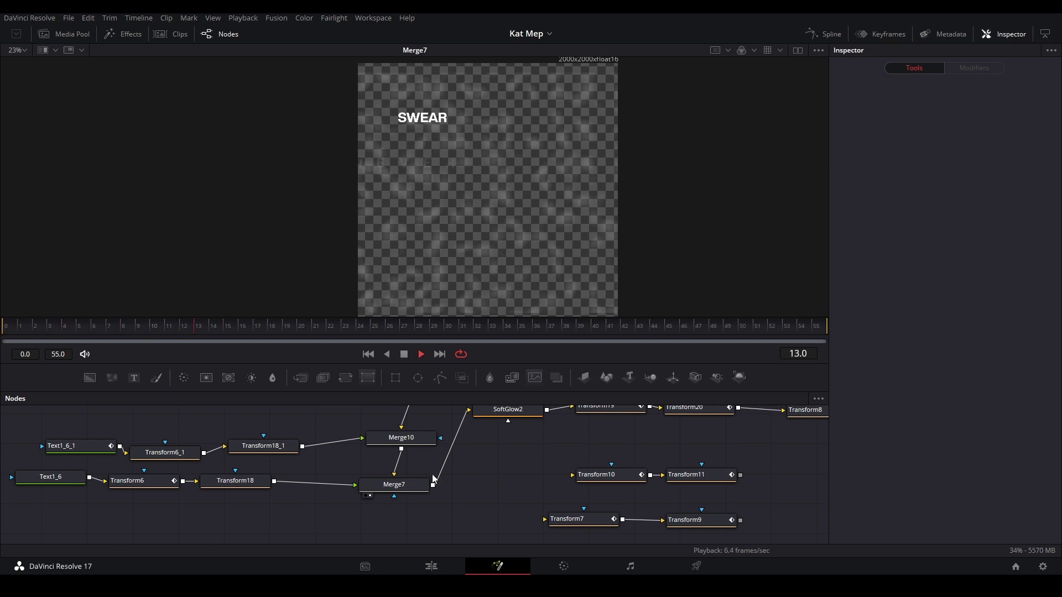
pyautogui.press('space')
# Step: Show SoftGlow2's output and play from frame 2 to frame 22 to examine the glow around the words
pyautogui.moveTo(495, 488); pyautogui.dragTo(444, 525)
pyautogui.click(455, 443)
pyautogui.press('2')
pyautogui.click(439, 425)
pyautogui.moveTo(52, 332); pyautogui.dragTo(34, 328)
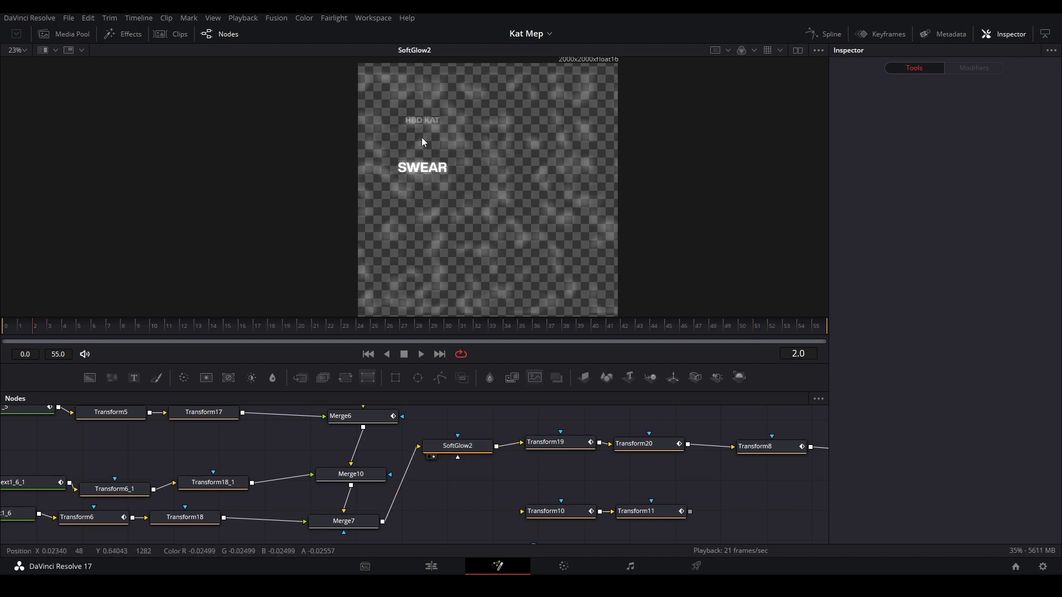
pyautogui.press('space')
pyautogui.scroll(4, 429, 205)
pyautogui.press('space')
pyautogui.scroll(-3, 429, 199)
pyautogui.moveTo(493, 219); pyautogui.dragTo(439, 199)
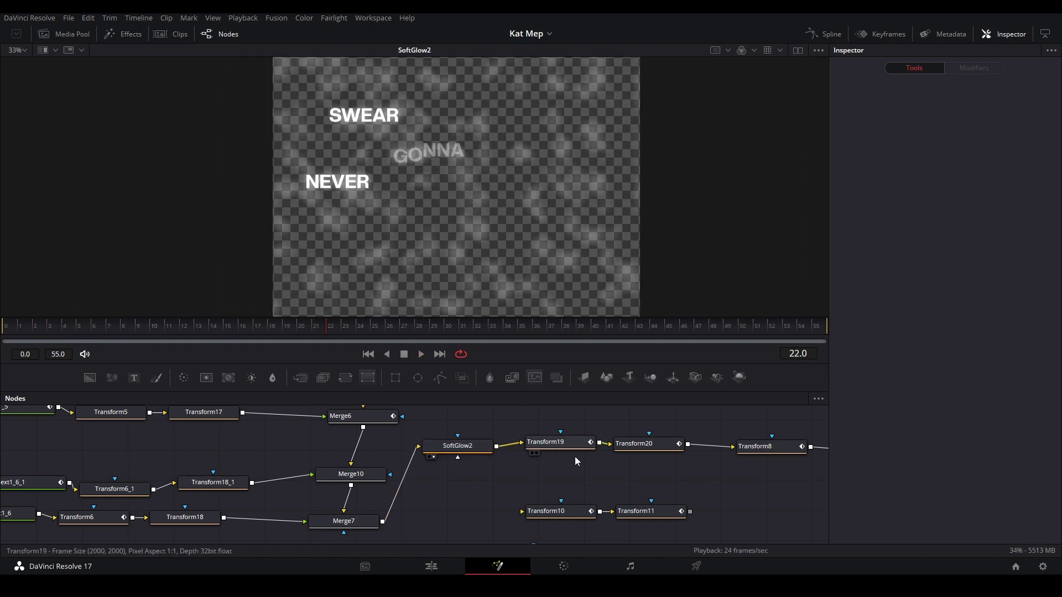
# Step: Show Transform19's output in the viewer and examine how the words are framed at frame 22
pyautogui.click(571, 444)
pyautogui.press('2')
pyautogui.moveTo(581, 479); pyautogui.dragTo(399, 482)
pyautogui.click(398, 477)
pyautogui.scroll(2, 506, 199)
pyautogui.moveTo(506, 199); pyautogui.dragTo(393, 200)
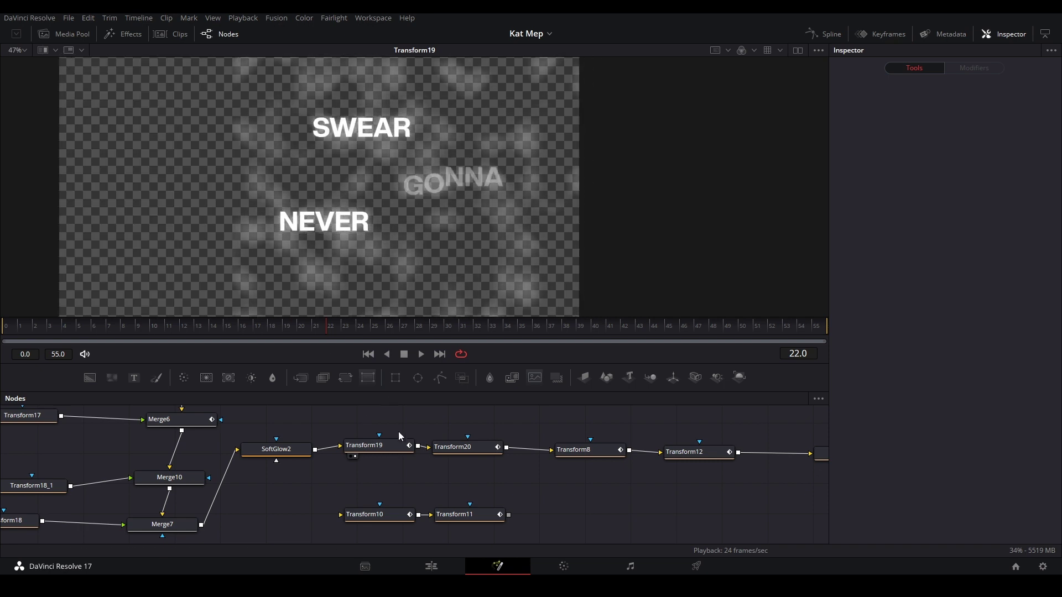
# Step: Select Transform19 and Transform20 together and open their displacement curves in the Spline editor
pyautogui.moveTo(446, 446); pyautogui.dragTo(472, 450)
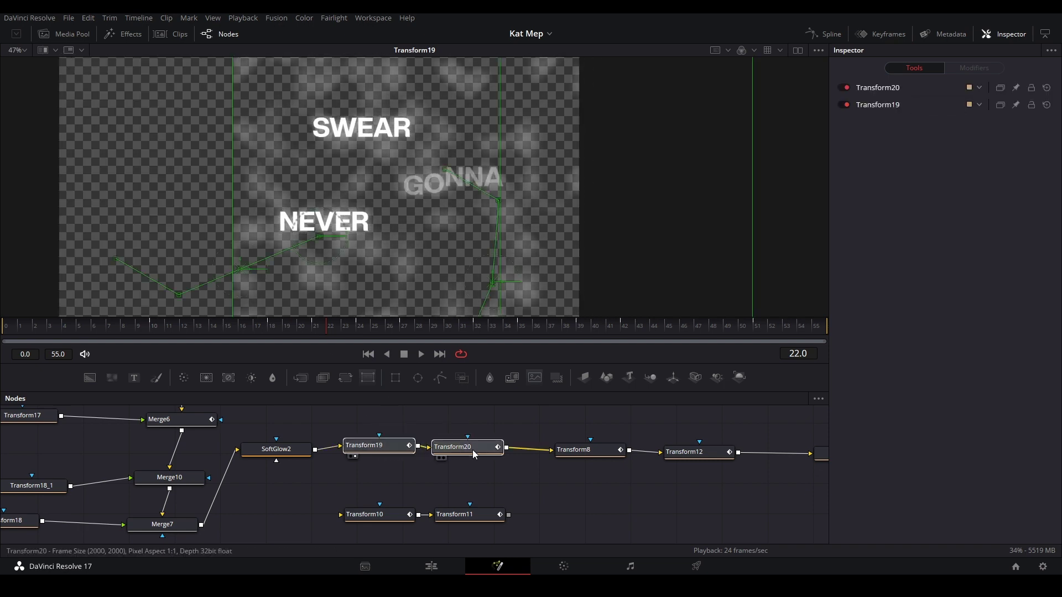
pyautogui.click(824, 37)
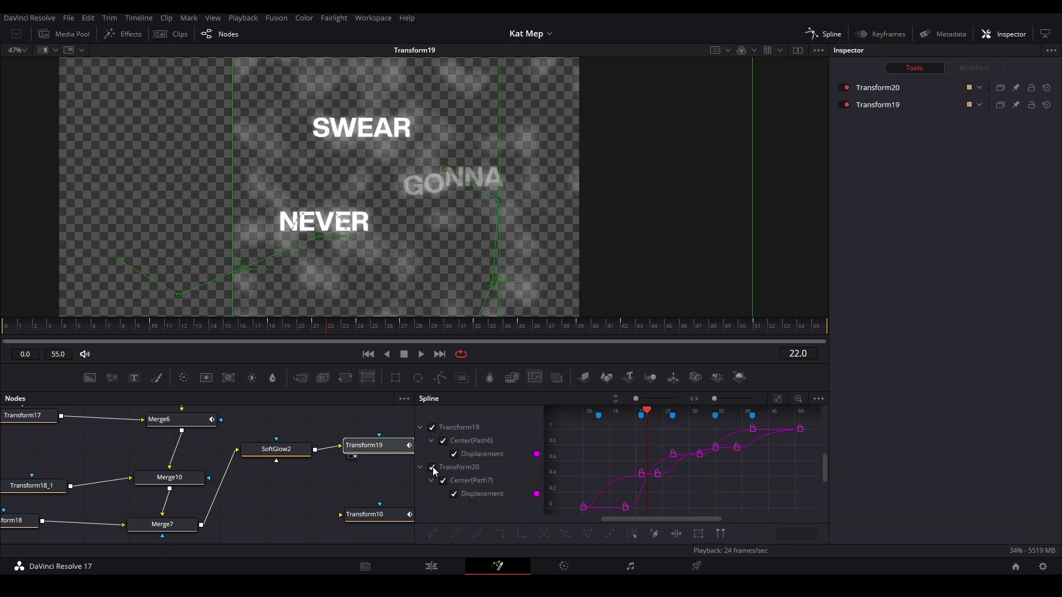
pyautogui.moveTo(211, 447); pyautogui.dragTo(127, 441)
# Step: Play Transform19's position animation from frame 0 to frame 12 with a close view of the text
pyautogui.click(8, 327)
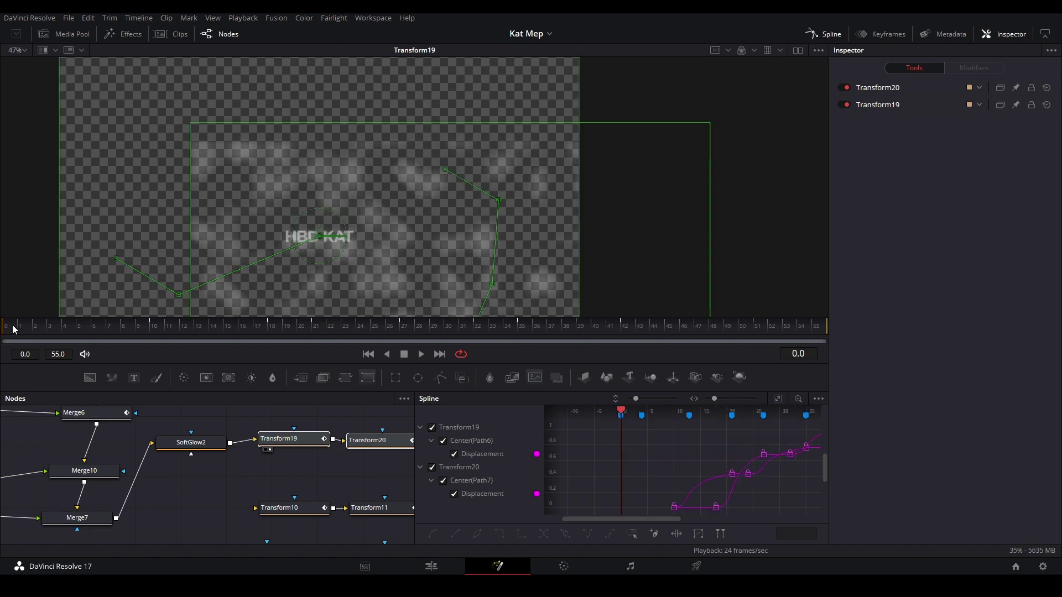
pyautogui.moveTo(221, 470); pyautogui.dragTo(136, 468)
pyautogui.scroll(2, 336, 244)
pyautogui.moveTo(336, 244); pyautogui.dragTo(399, 213)
pyautogui.scroll(1, 413, 278)
pyautogui.scroll(-2, 463, 272)
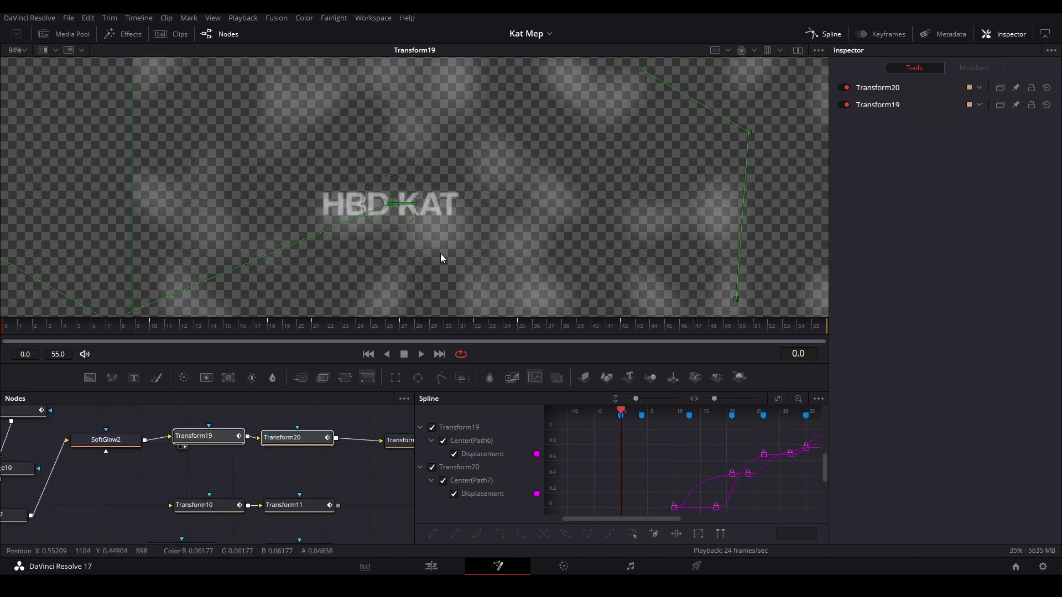
pyautogui.press('space')
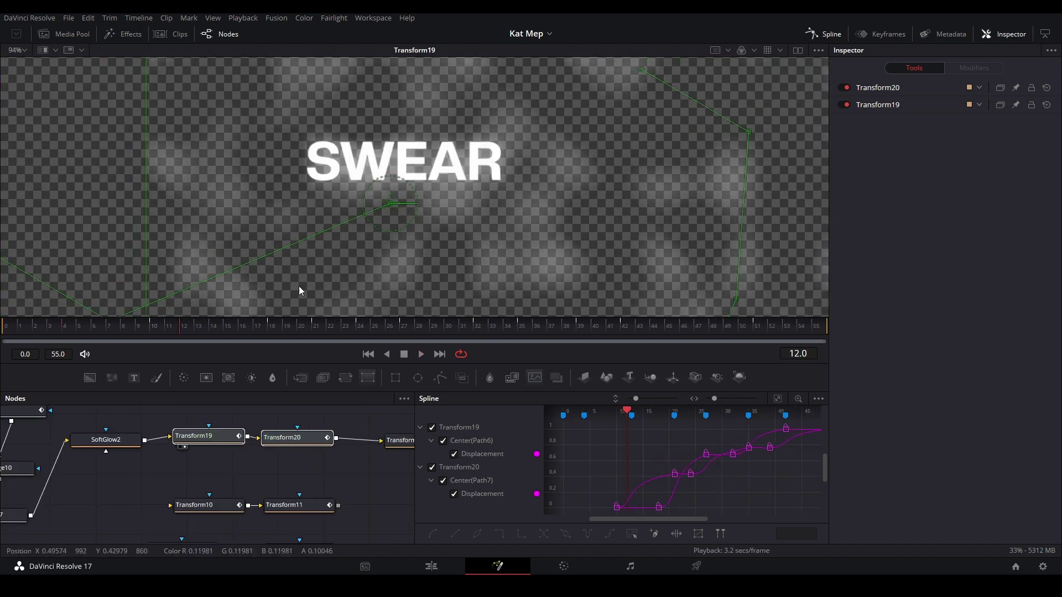
# Step: Select only Transform19 and scrub its position animation from frame 12 to frame 18
pyautogui.click(244, 455)
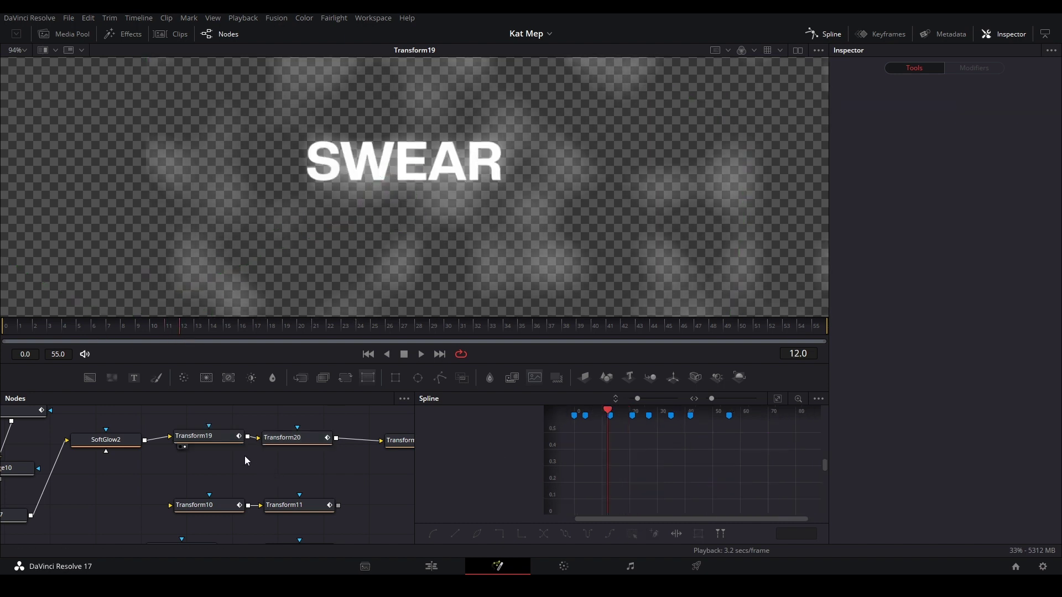
pyautogui.click(199, 436)
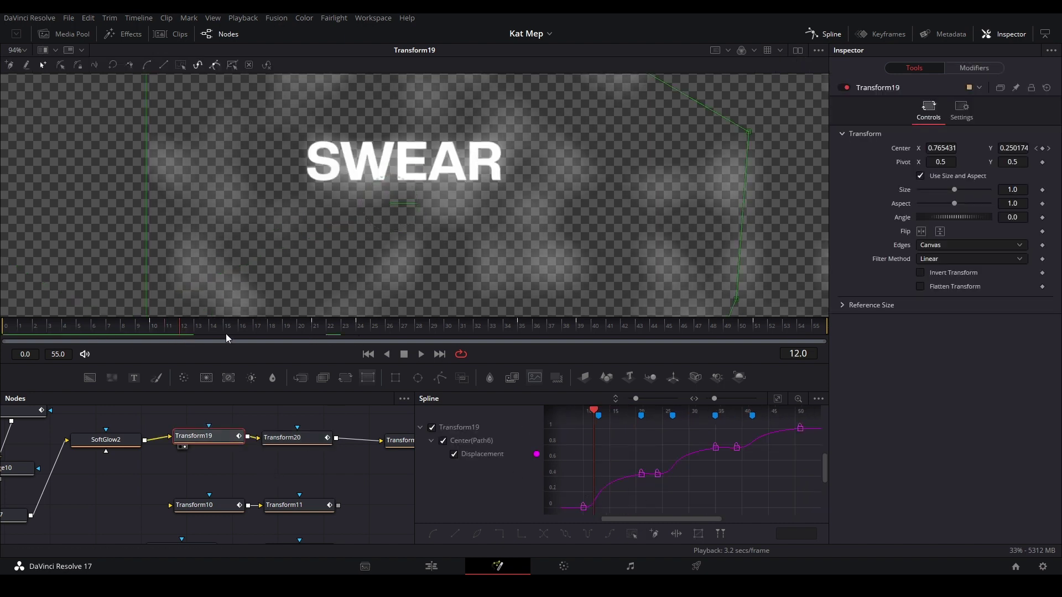
pyautogui.scroll(-2, 281, 246)
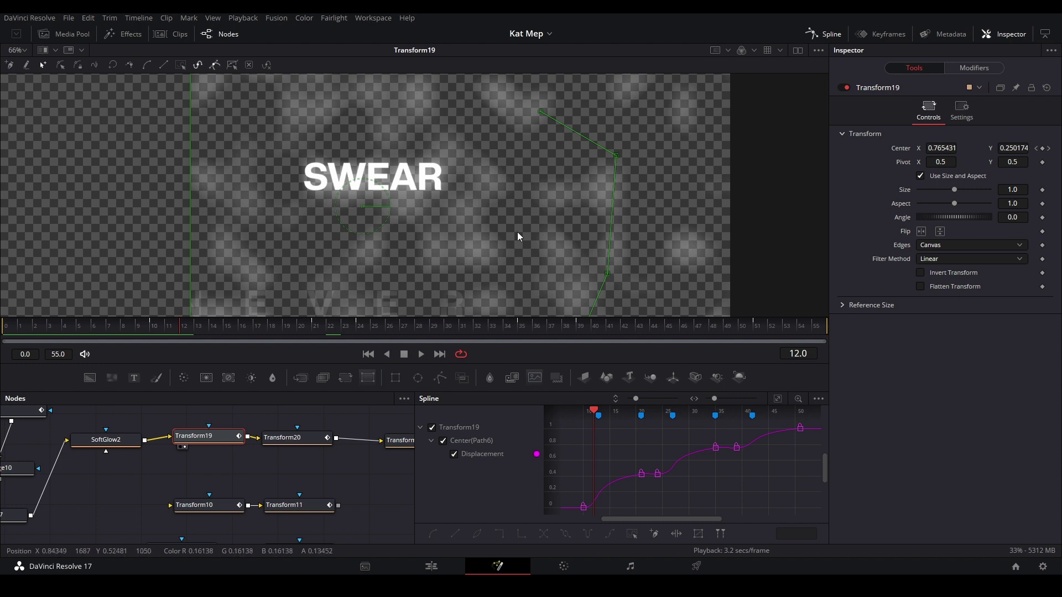
pyautogui.moveTo(214, 327); pyautogui.dragTo(273, 335)
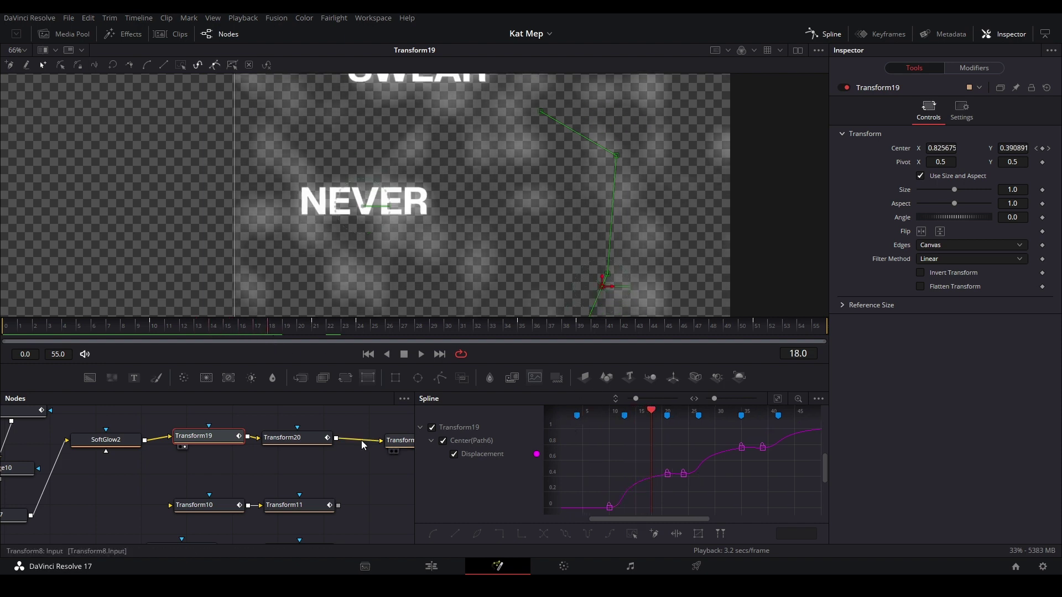
# Step: Add Transform20 to the selection and colour its displacement curve dark red in the Spline editor
pyautogui.keyDown('ctrl'); pyautogui.click(296, 438); pyautogui.keyUp('ctrl')
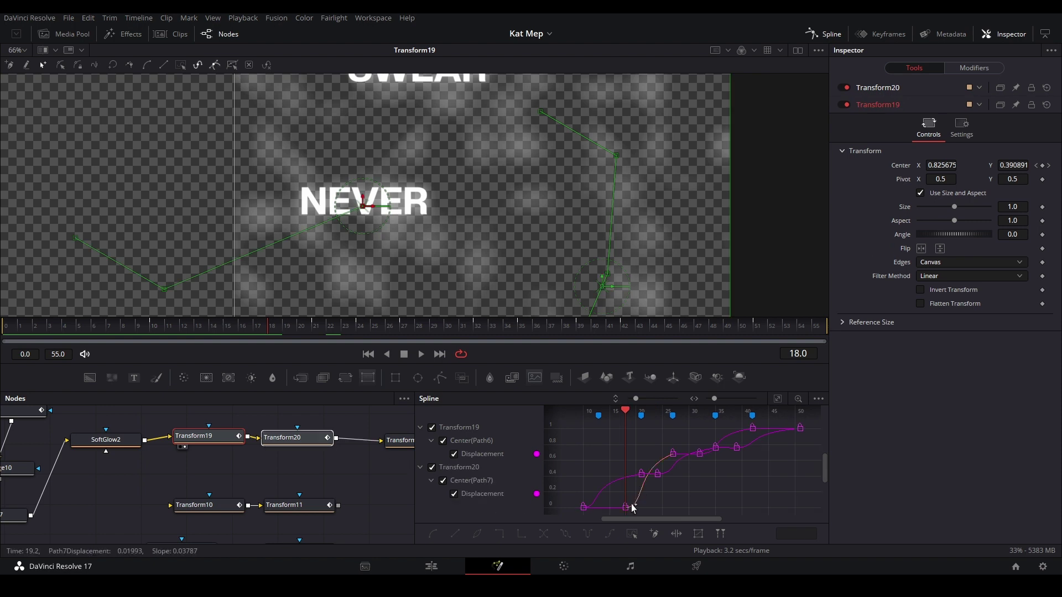
pyautogui.click(536, 494)
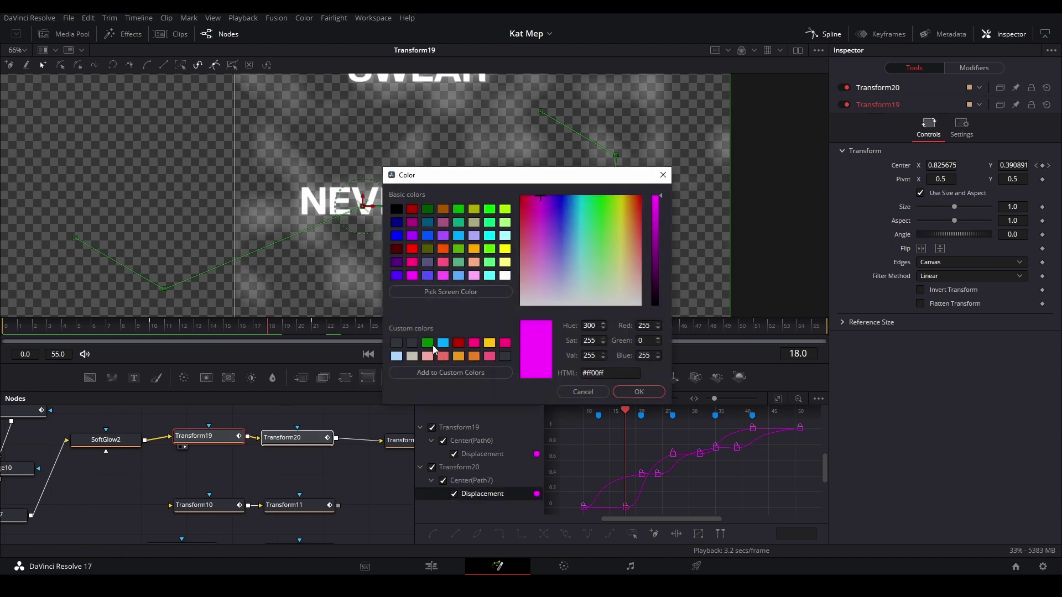
pyautogui.click(459, 344)
pyautogui.click(635, 392)
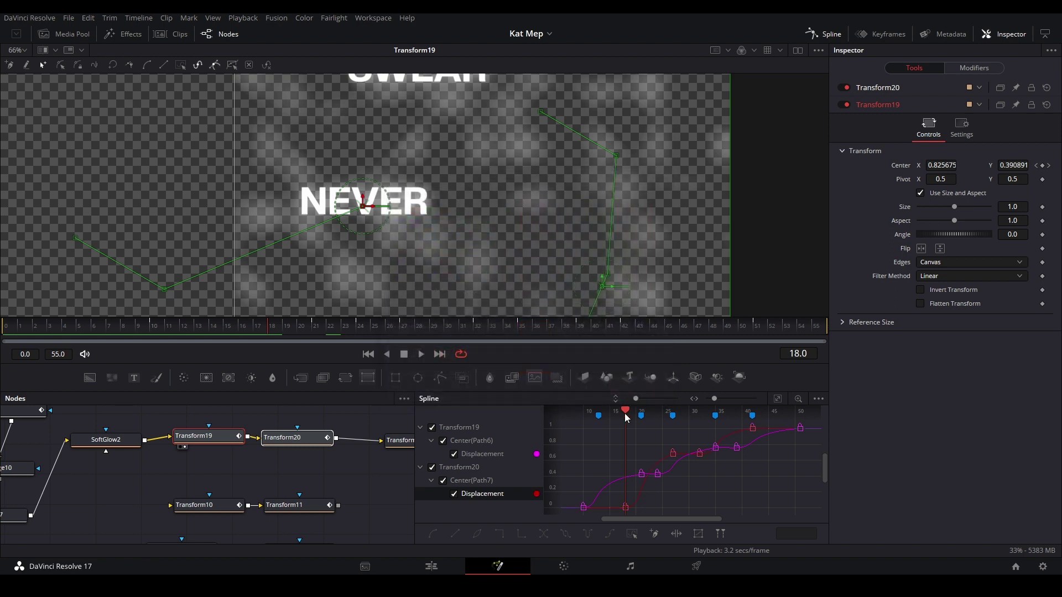
# Step: Scrub Transform19's output around frame 20 to compare the text framing with both displacement curves
pyautogui.click(301, 327)
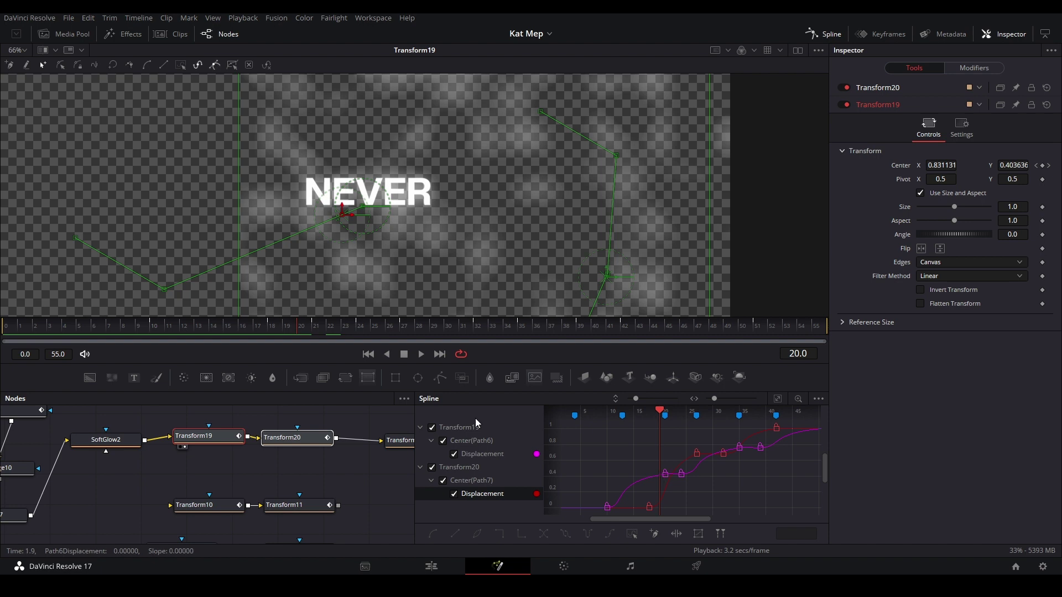
pyautogui.moveTo(257, 326); pyautogui.dragTo(309, 332)
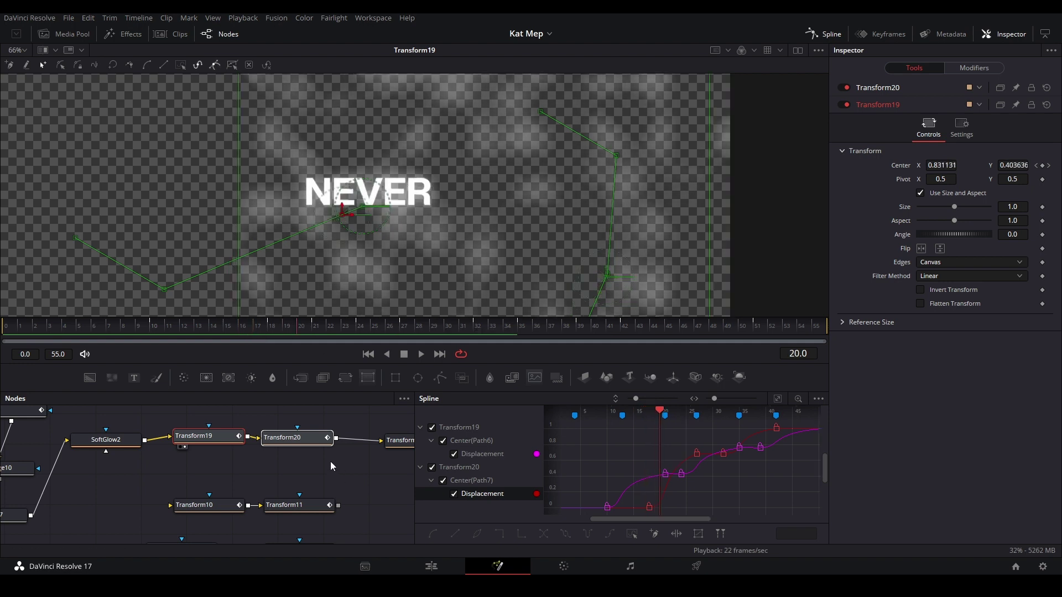
# Step: Show Transform20's output in the viewer and scrub from frame 18 to frame 29 to examine the added movement
pyautogui.moveTo(330, 462); pyautogui.dragTo(295, 455)
pyautogui.click(282, 430)
pyautogui.press('2')
pyautogui.click(270, 331)
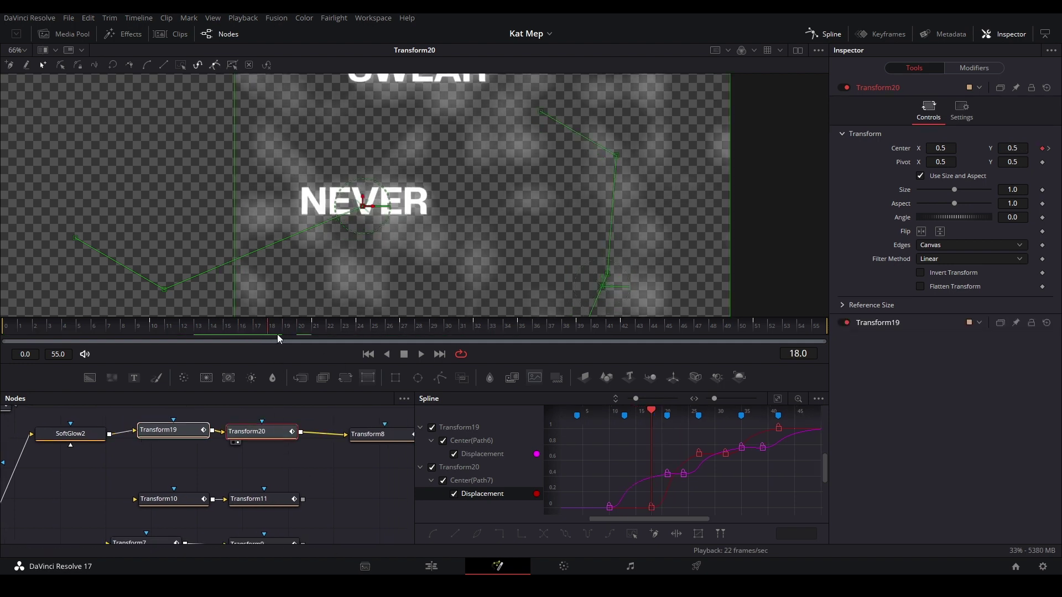
pyautogui.moveTo(277, 334); pyautogui.dragTo(376, 339)
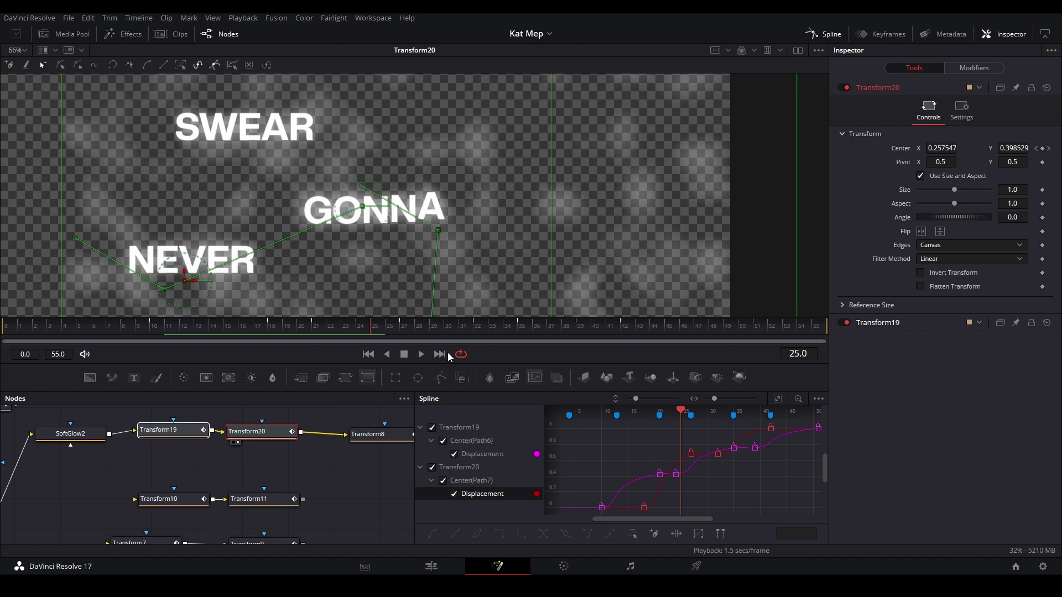
pyautogui.moveTo(388, 329); pyautogui.dragTo(430, 331)
pyautogui.moveTo(304, 290); pyautogui.dragTo(278, 251)
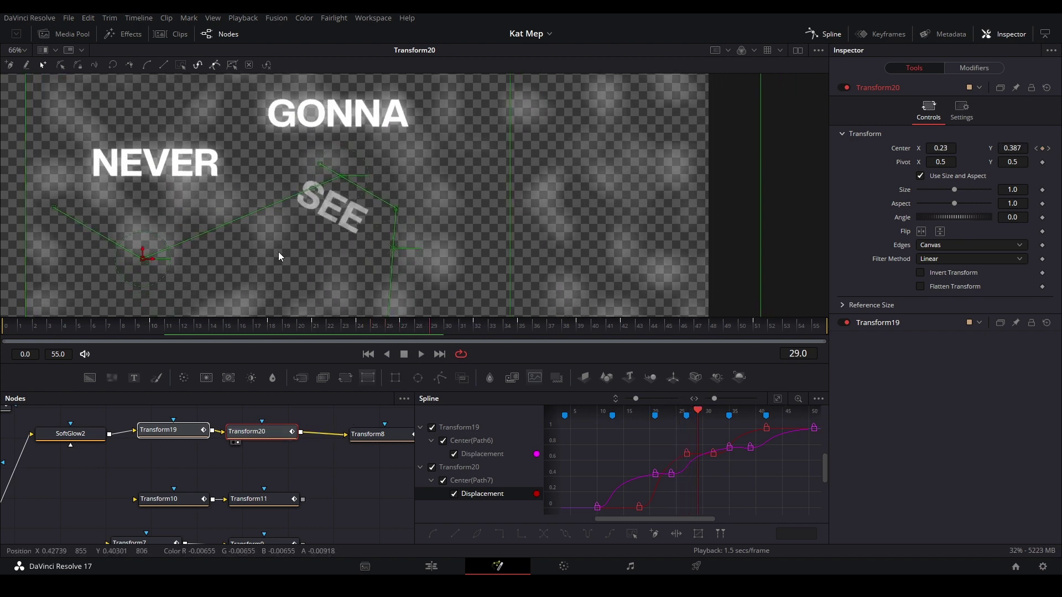
# Step: Play Transform20's output from about frame 10 to examine how the view follows each word
pyautogui.moveTo(450, 333); pyautogui.dragTo(160, 334)
pyautogui.press('space')
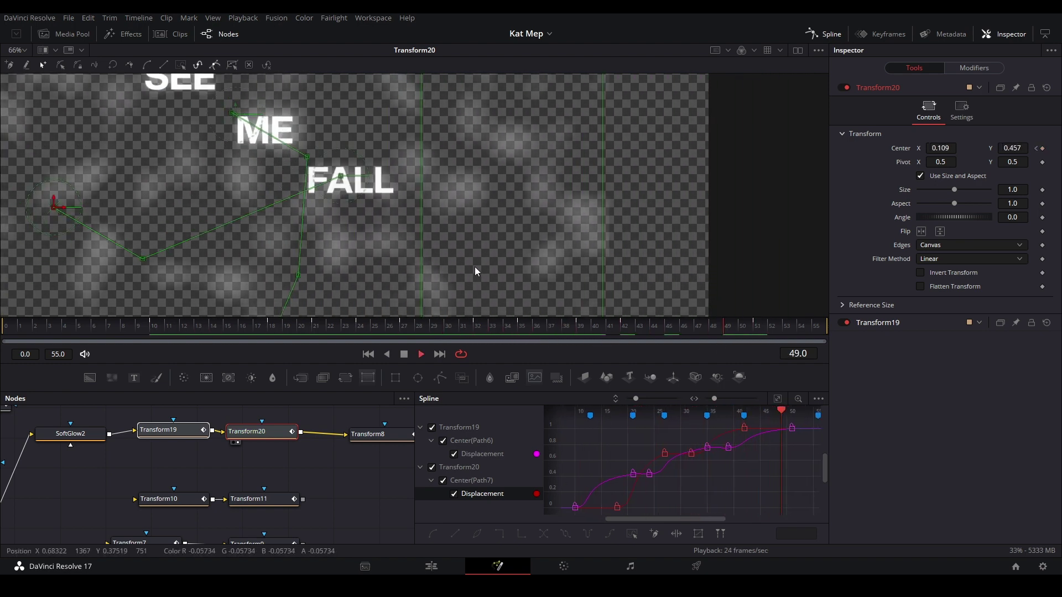
pyautogui.moveTo(474, 266); pyautogui.dragTo(569, 271)
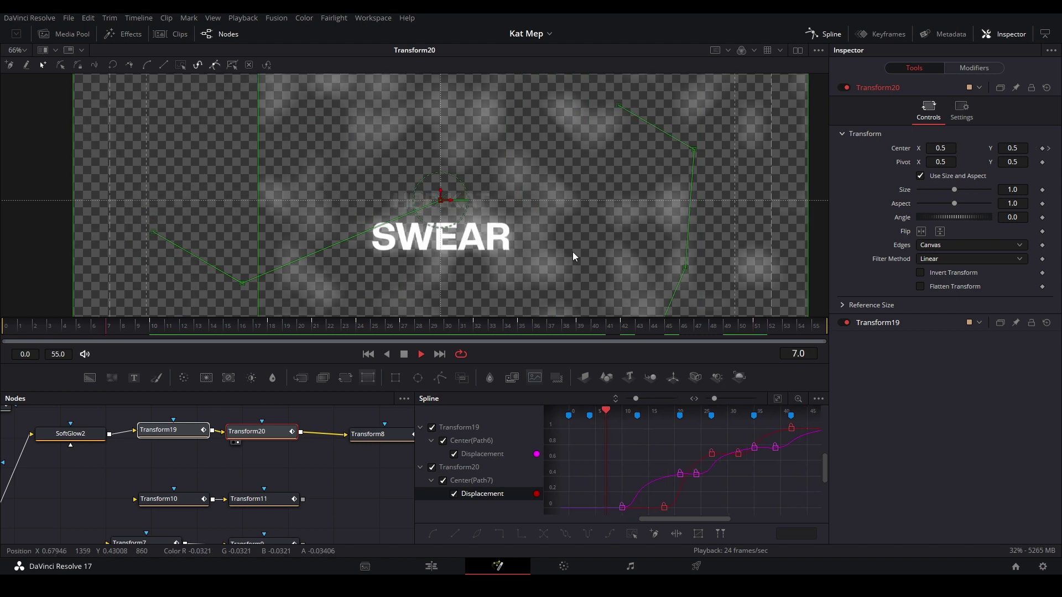
pyautogui.press('space')
# Step: Show Transform8's output from the start up to frame 11 and examine how its size animation scales the text
pyautogui.moveTo(342, 473); pyautogui.dragTo(287, 488)
pyautogui.click(306, 460)
pyautogui.click(268, 428)
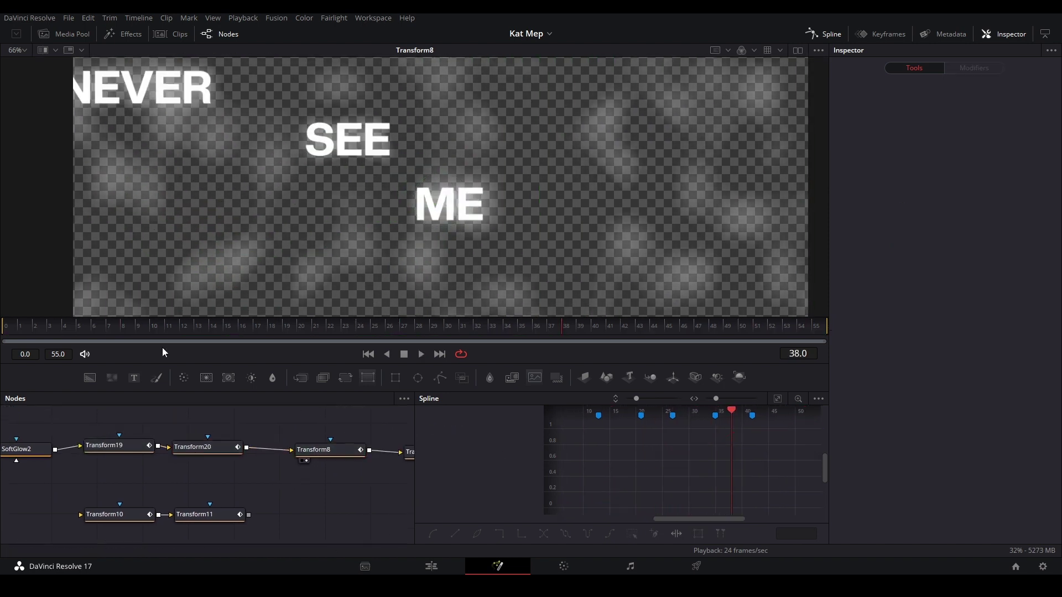
pyautogui.click(14, 324)
pyautogui.press('space')
pyautogui.moveTo(16, 324); pyautogui.dragTo(166, 325)
pyautogui.click(340, 454)
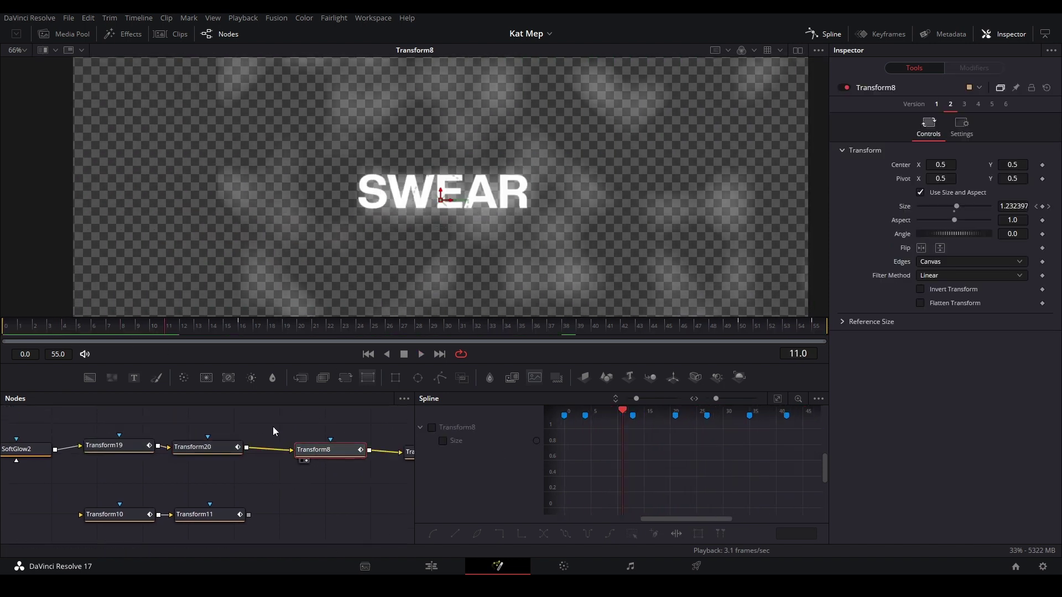
pyautogui.scroll(-2, 383, 213)
pyautogui.scroll(-1, 420, 241)
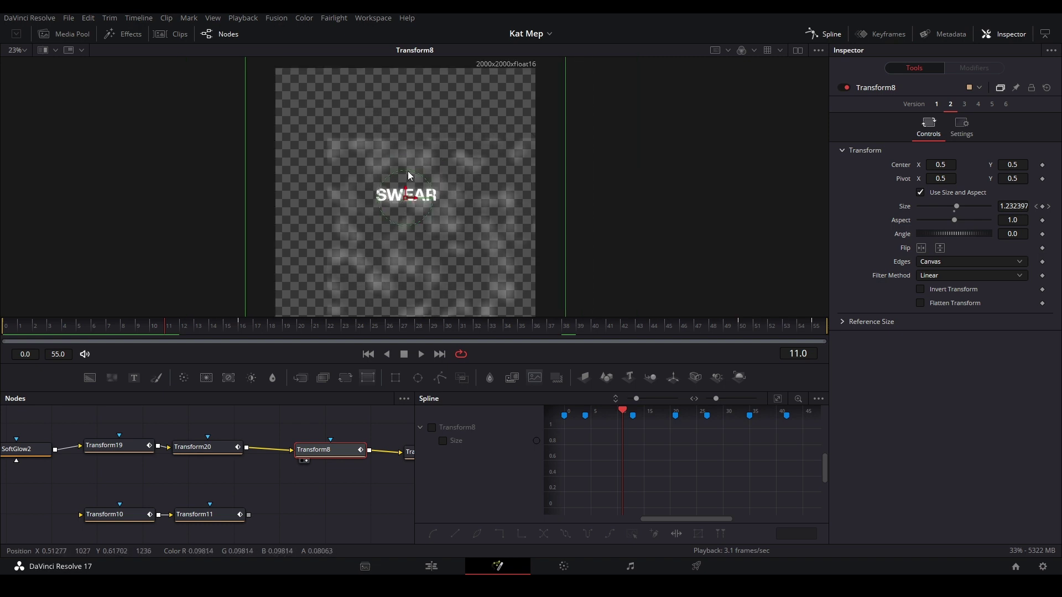
pyautogui.scroll(3, 310, 160)
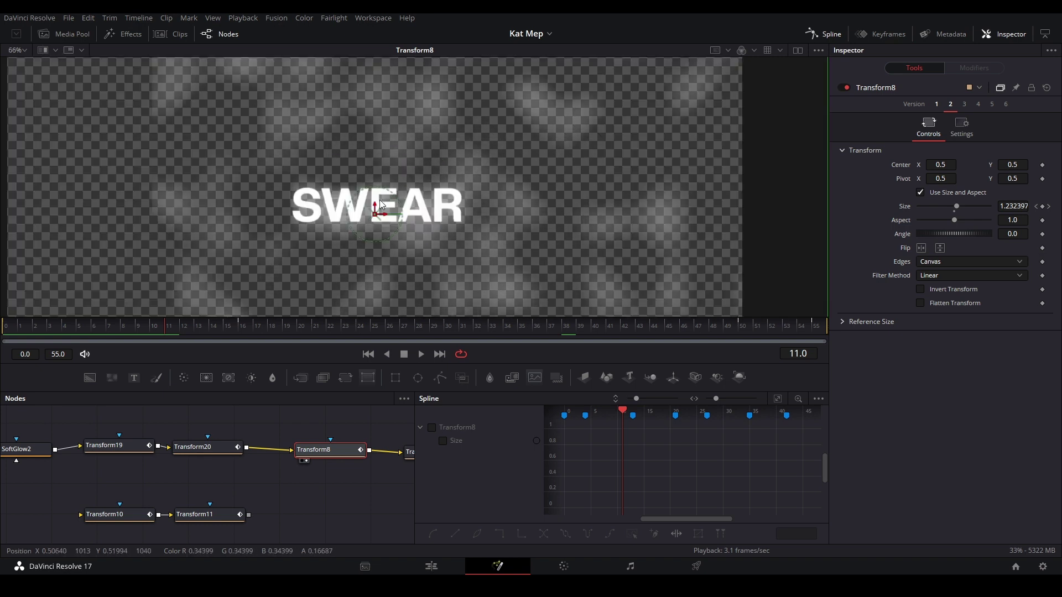
# Step: Show Transform19's output again and play from frame 11 to frame 22
pyautogui.click(88, 446)
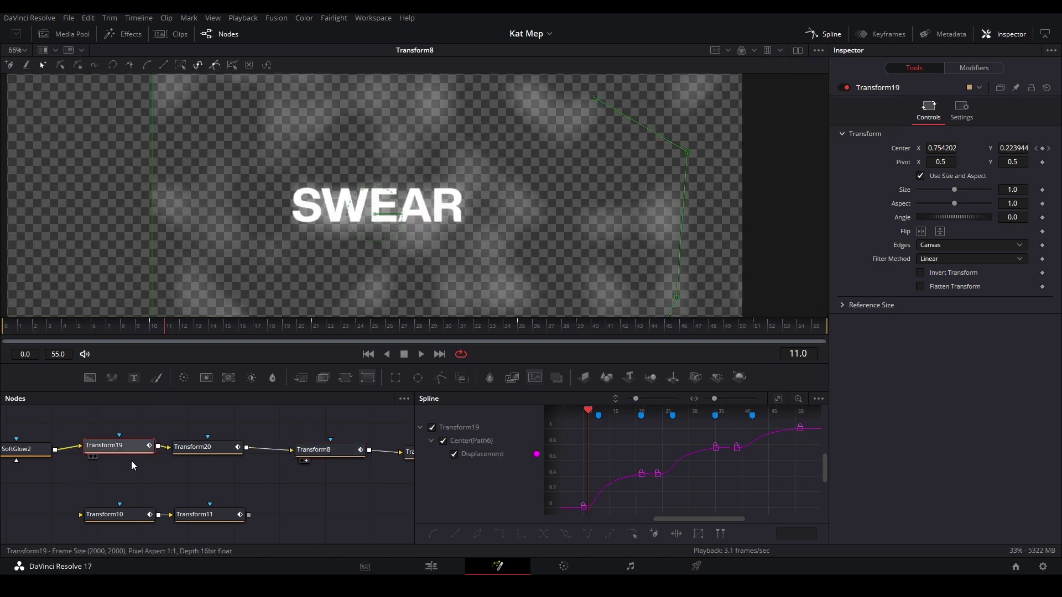
pyautogui.press('space')
pyautogui.press('space')
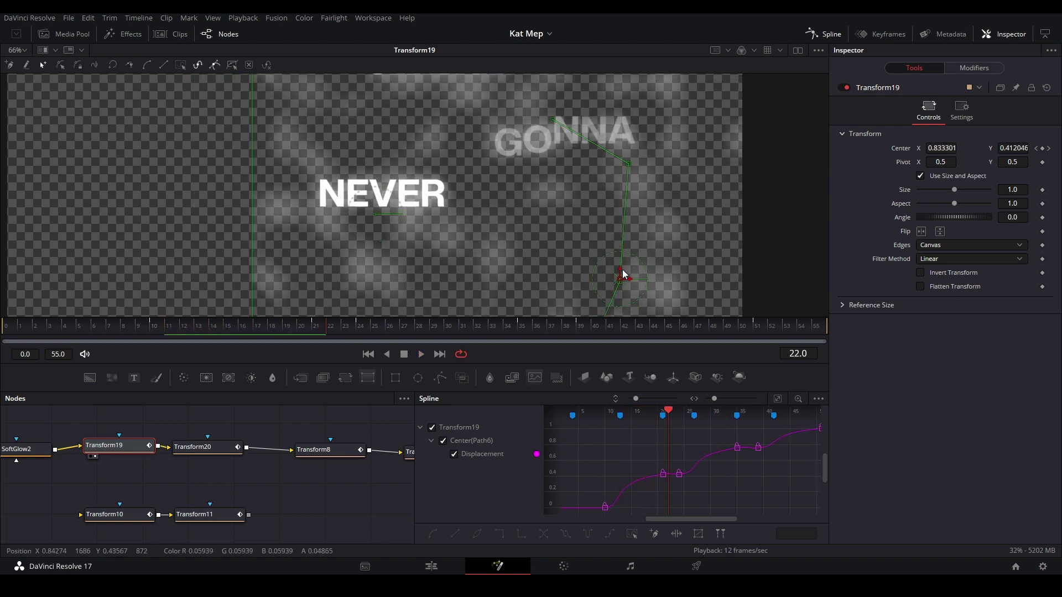
pyautogui.scroll(-3, 597, 243)
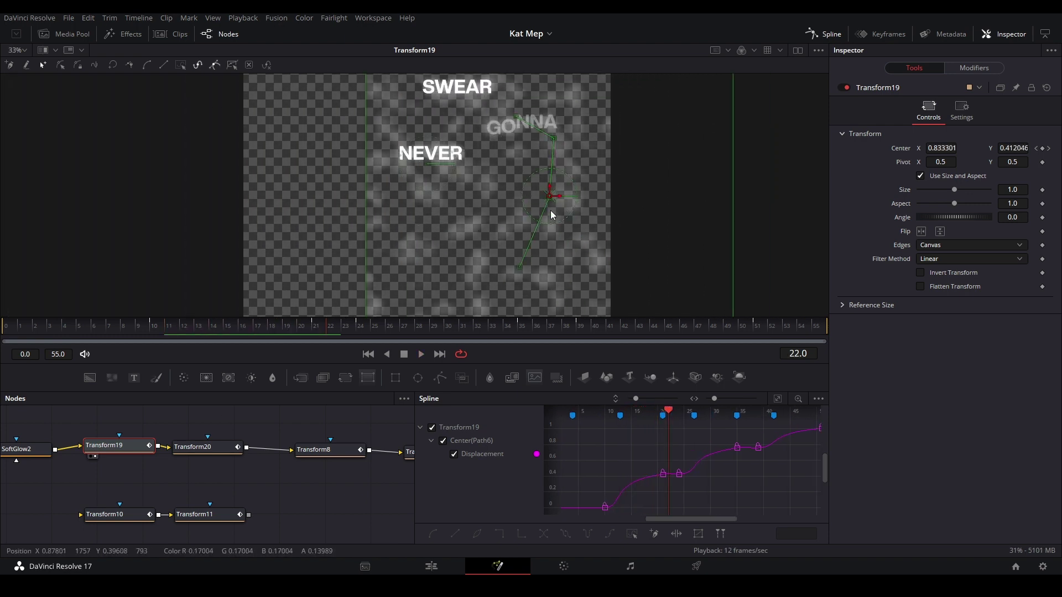
# Step: Show Transform8's output at frame 22 and play to frame 33 to compare the scaling
pyautogui.click(345, 452)
pyautogui.press('2')
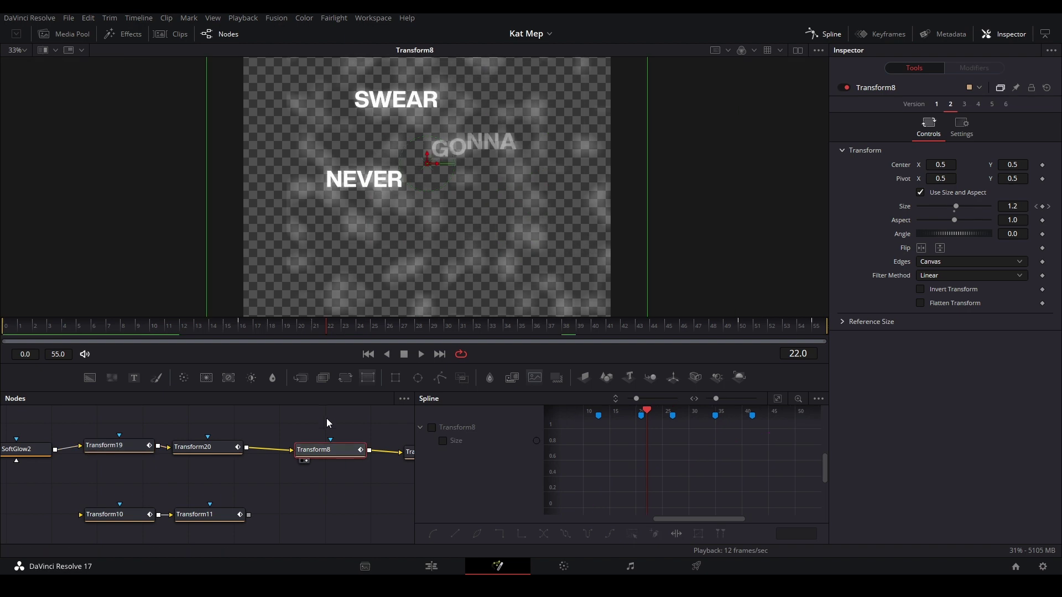
pyautogui.click(327, 419)
pyautogui.press('space')
pyautogui.press('space')
# Step: Show Transform12's output and play it from frame 8 to examine its effect on the text
pyautogui.moveTo(323, 470); pyautogui.dragTo(248, 492)
pyautogui.click(362, 467)
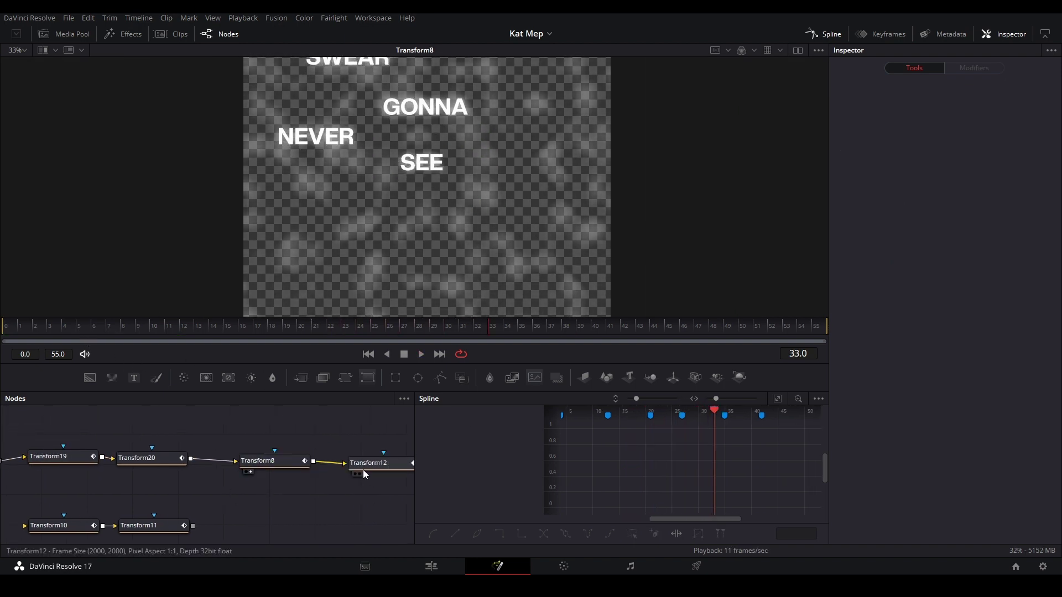
pyautogui.click(125, 325)
pyautogui.press('space')
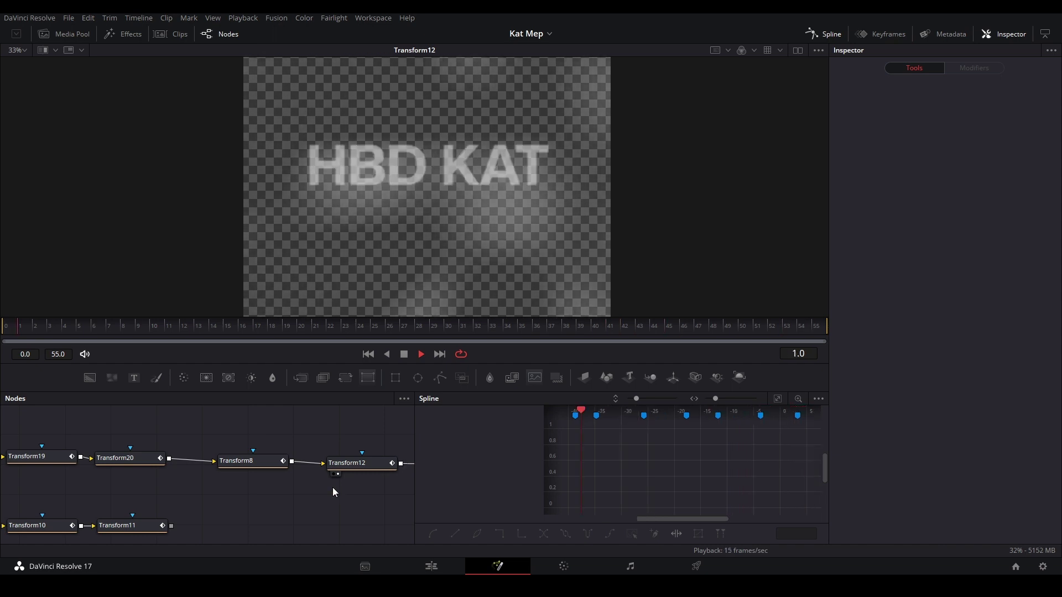
pyautogui.press('space')
# Step: Examine the square frame boundaries of Transform12's output at frame 8
pyautogui.moveTo(396, 486); pyautogui.dragTo(188, 484)
pyautogui.click(305, 467)
pyautogui.click(330, 440)
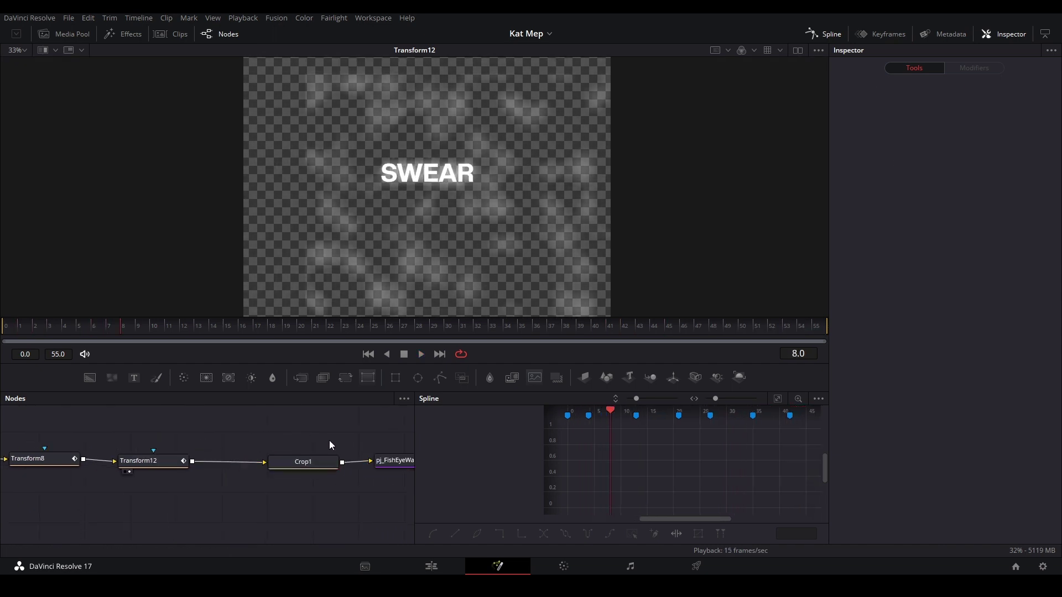
pyautogui.moveTo(560, 103); pyautogui.dragTo(466, 253)
pyautogui.moveTo(552, 151); pyautogui.dragTo(566, 112)
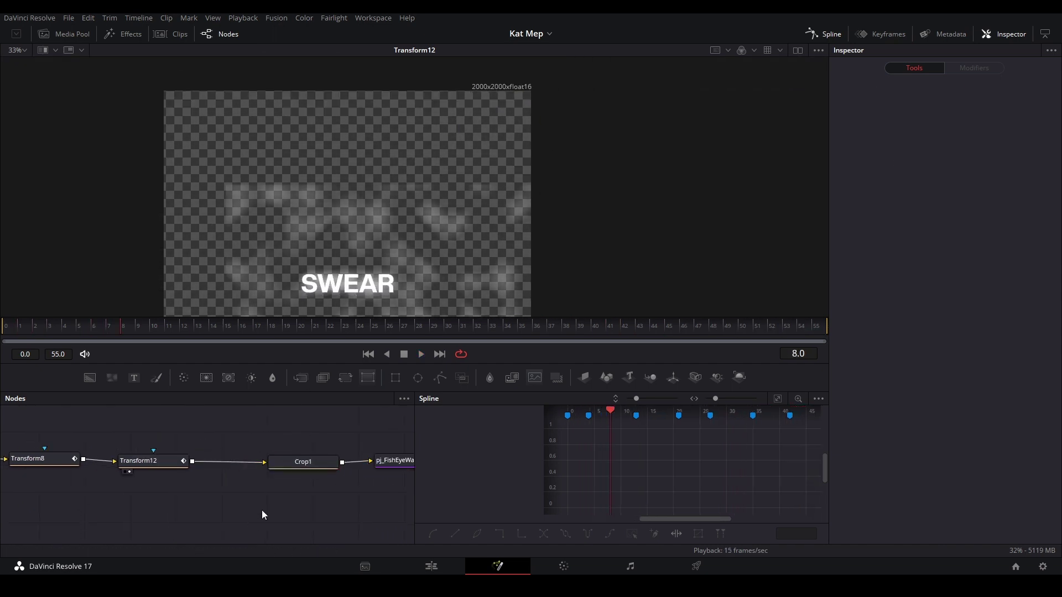
# Step: Show Crop1's output, open its crop settings and play the cropped animation
pyautogui.click(311, 463)
pyautogui.press('2')
pyautogui.click(304, 411)
pyautogui.scroll(-3, 473, 215)
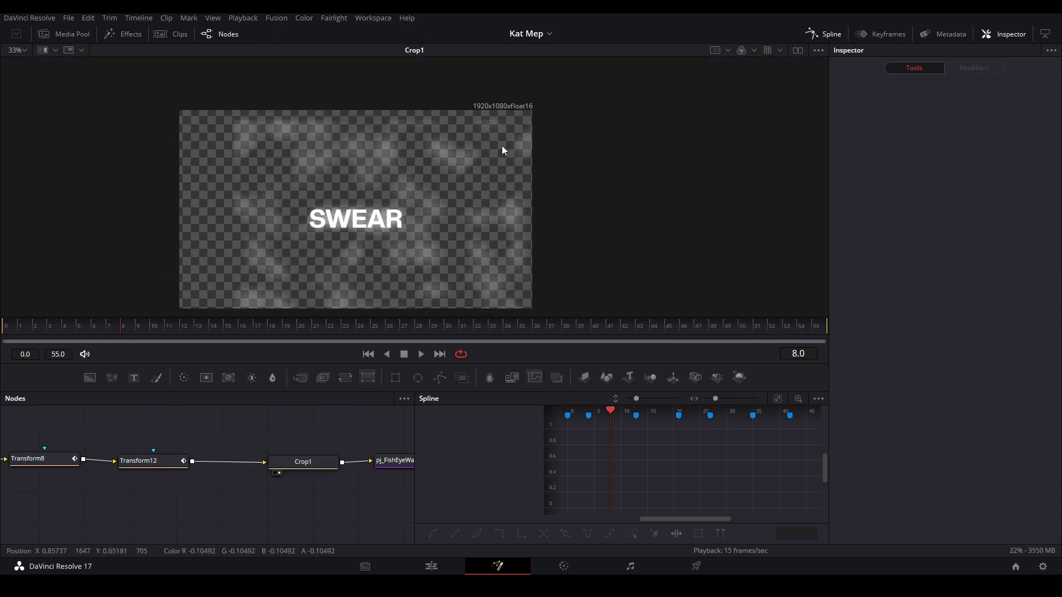
pyautogui.scroll(3, 360, 257)
pyautogui.click(308, 470)
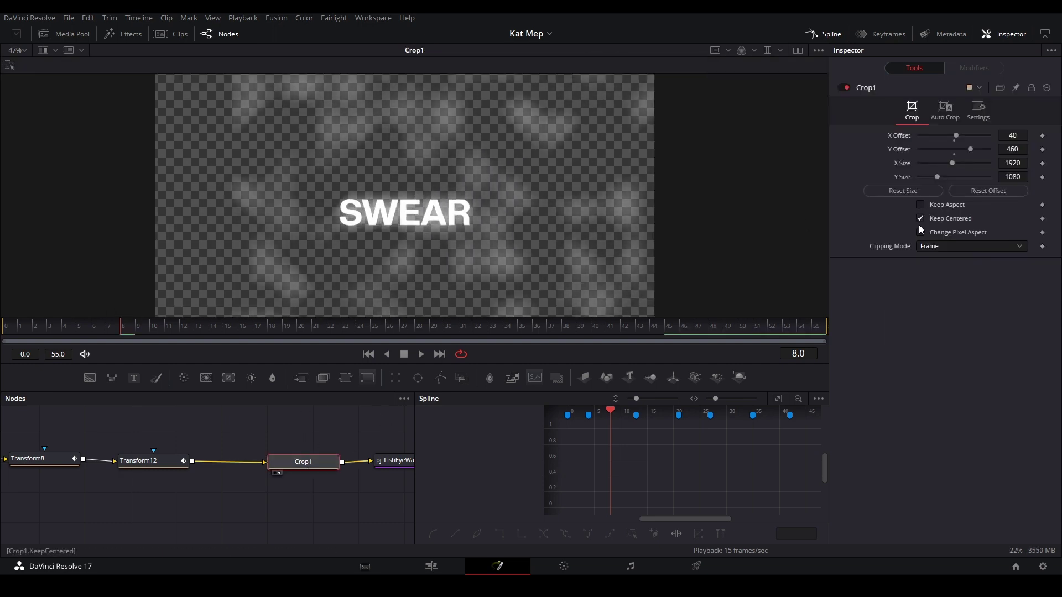
pyautogui.press('space')
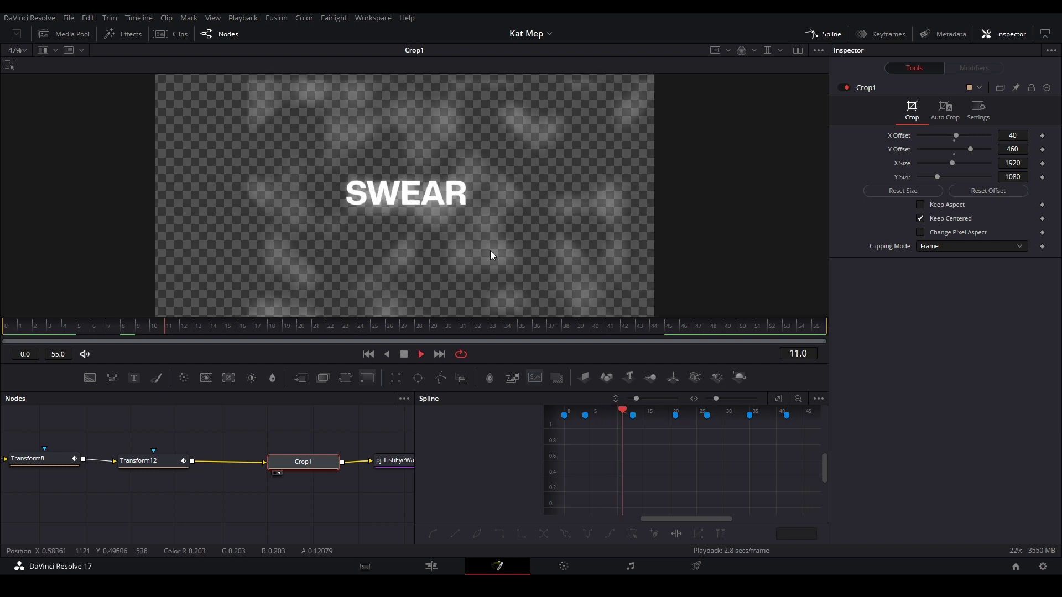
# Step: Show pj_FishEyeWarp's output, play it from the start of the timeline and open its controls
pyautogui.moveTo(303, 465); pyautogui.dragTo(179, 468)
pyautogui.click(279, 450)
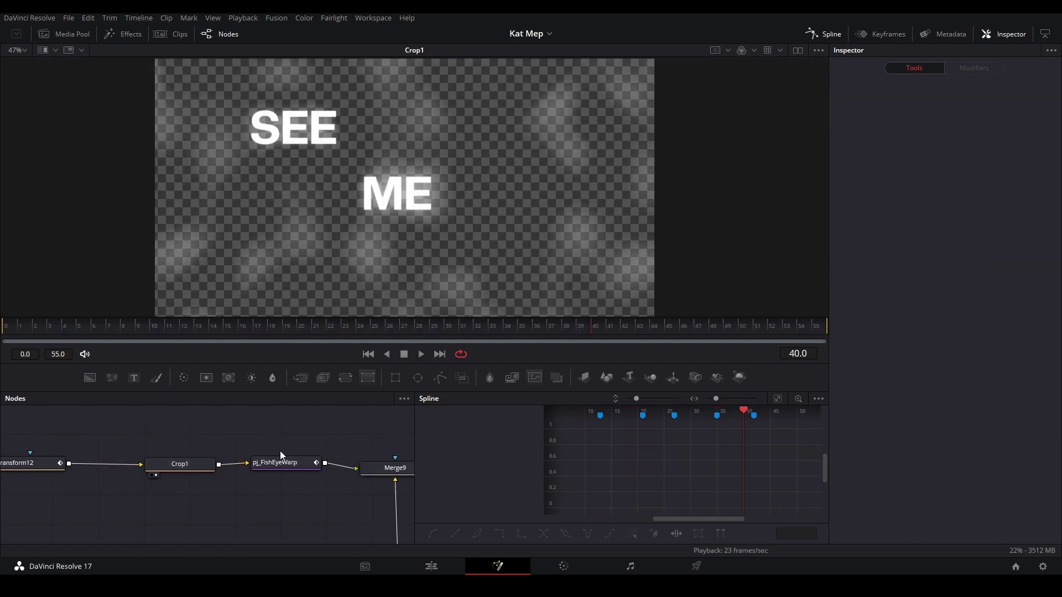
pyautogui.click(261, 473)
pyautogui.moveTo(34, 322); pyautogui.dragTo(10, 325)
pyautogui.press('space')
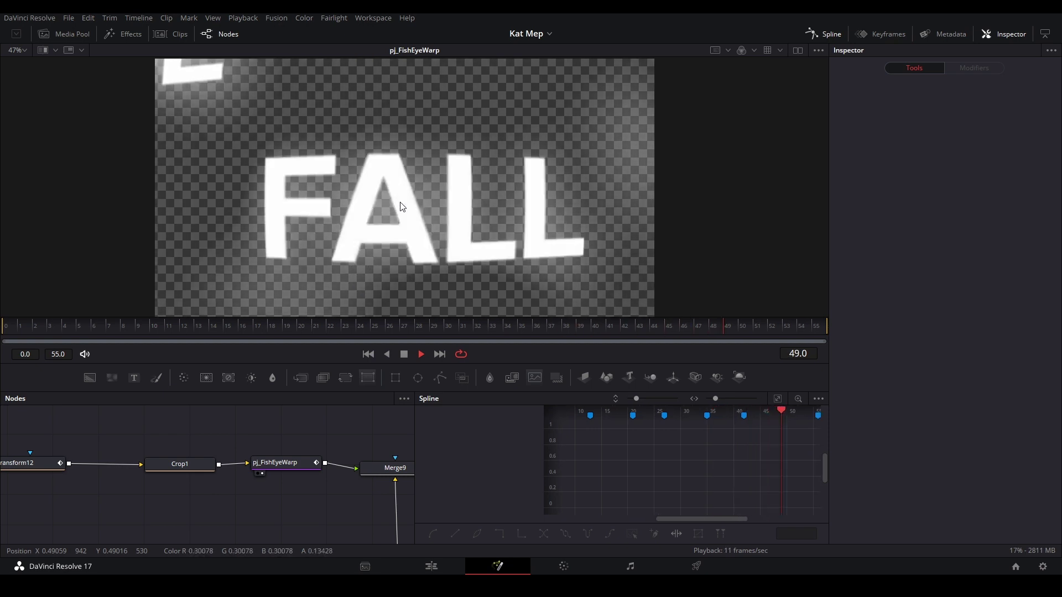
pyautogui.press('space')
pyautogui.click(296, 471)
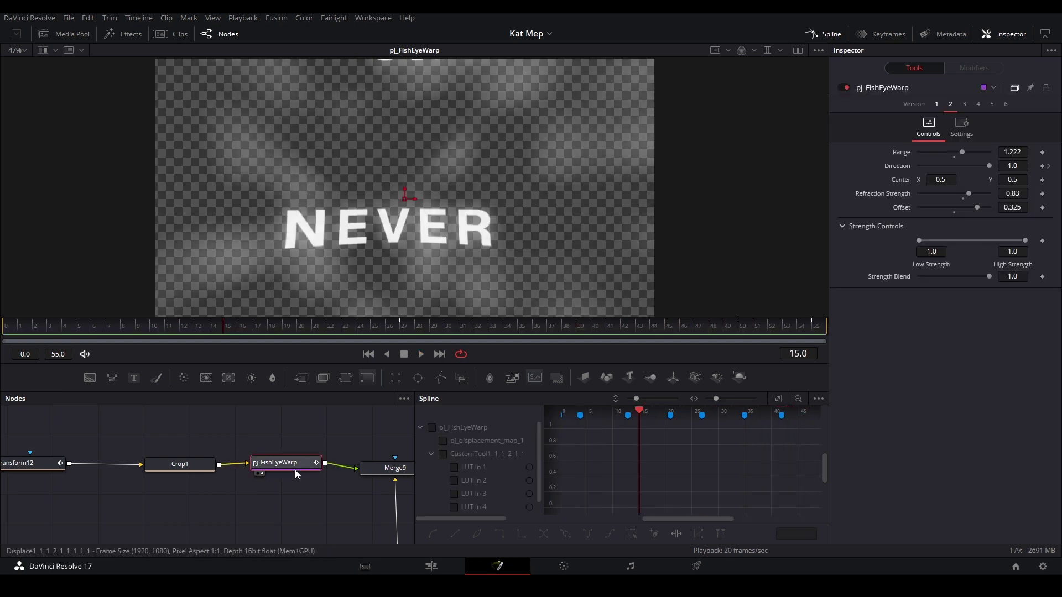
# Step: Add a Displace node and a Background node above pj_FishEyeWarp in the node graph
pyautogui.click(301, 422)
pyautogui.moveTo(274, 439); pyautogui.dragTo(261, 418)
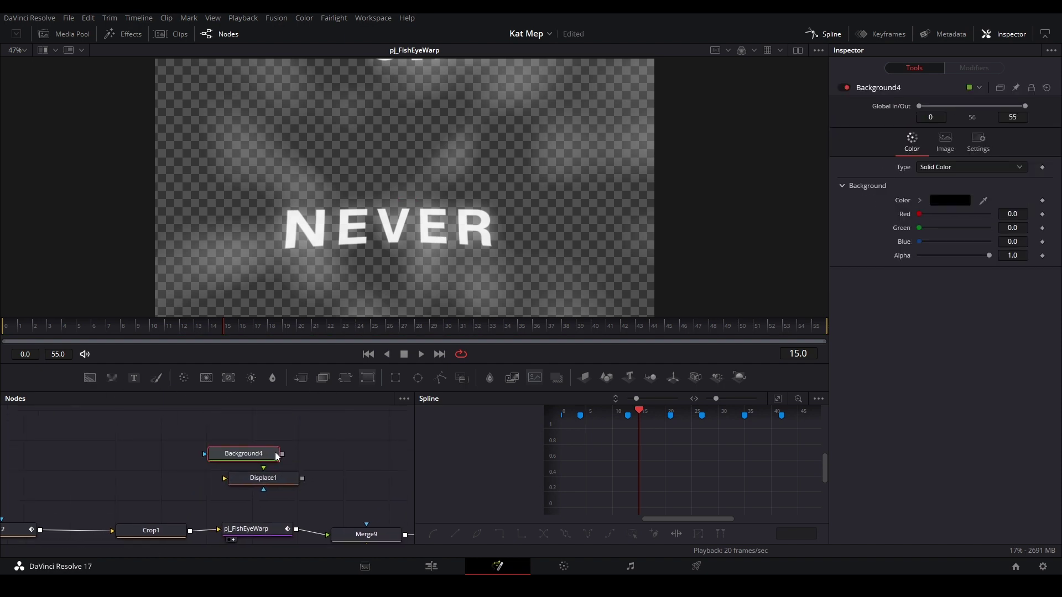
# Step: Set Background4's type to Gradient and show its output in the viewer
pyautogui.click(935, 168)
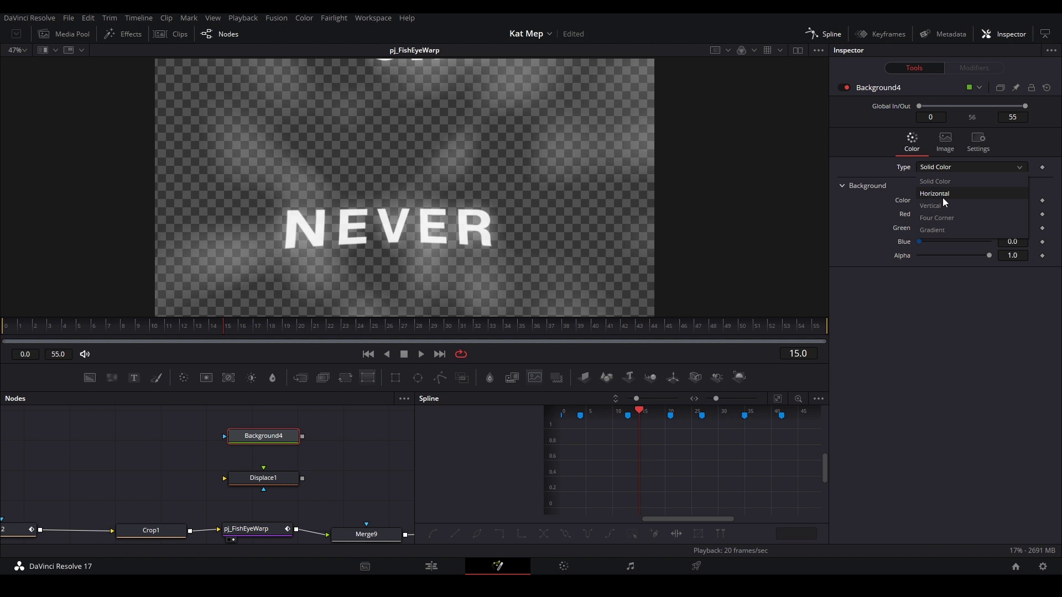
pyautogui.click(948, 227)
pyautogui.press('1')
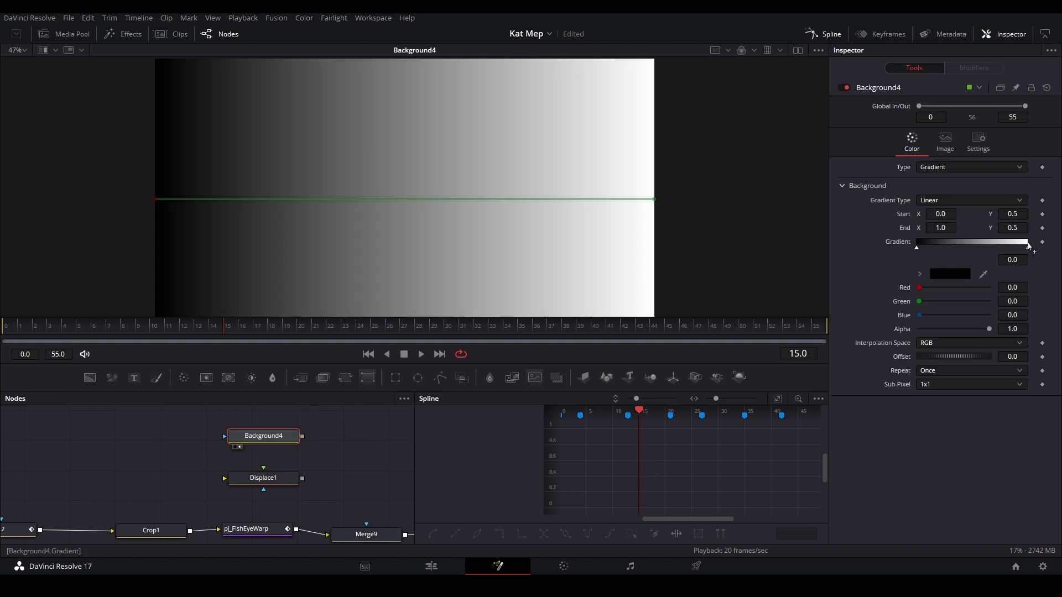
# Step: Set Background4's gradient type to Radial and move the gradient's start point to the middle of the frame
pyautogui.click(958, 201)
pyautogui.click(961, 261)
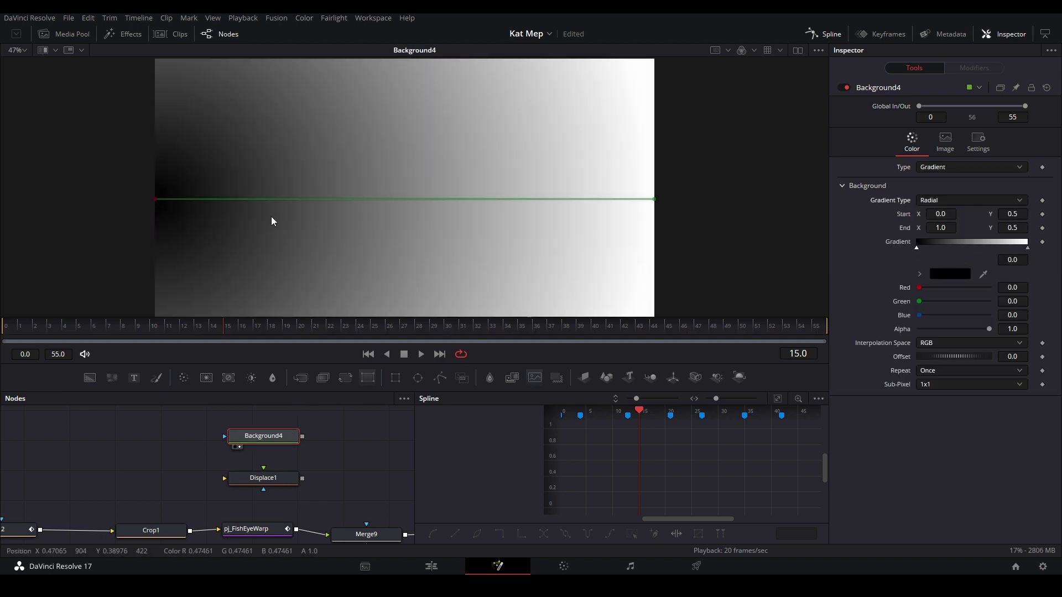
pyautogui.moveTo(155, 200); pyautogui.dragTo(404, 197)
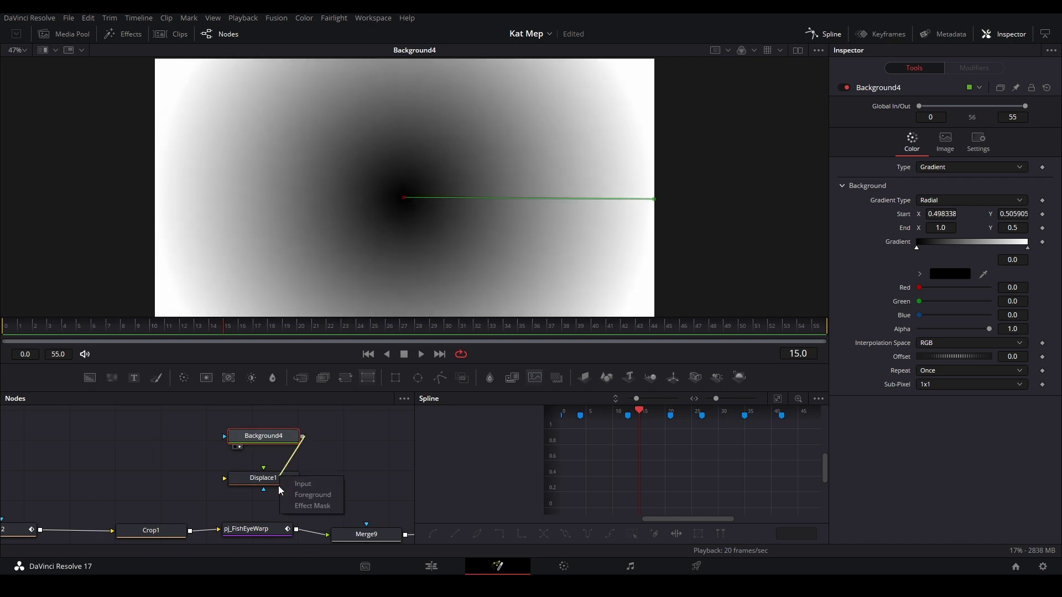
# Step: Connect Background4 to Displace1's Foreground input and Crop1 to its main input
pyautogui.click(303, 498)
pyautogui.moveTo(232, 475); pyautogui.dragTo(256, 467)
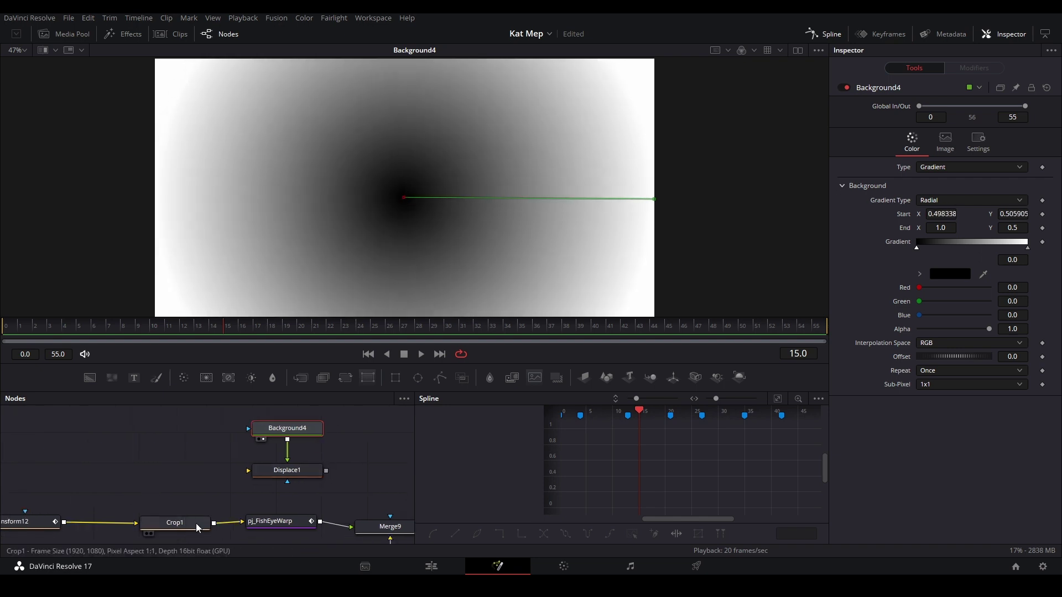
pyautogui.moveTo(214, 523); pyautogui.dragTo(249, 471)
# Step: Show Displace1's output in the viewer and set its refraction strength to 0.92 and offset to 0.048
pyautogui.click(295, 470)
pyautogui.press('2')
pyautogui.click(338, 453)
pyautogui.click(288, 470)
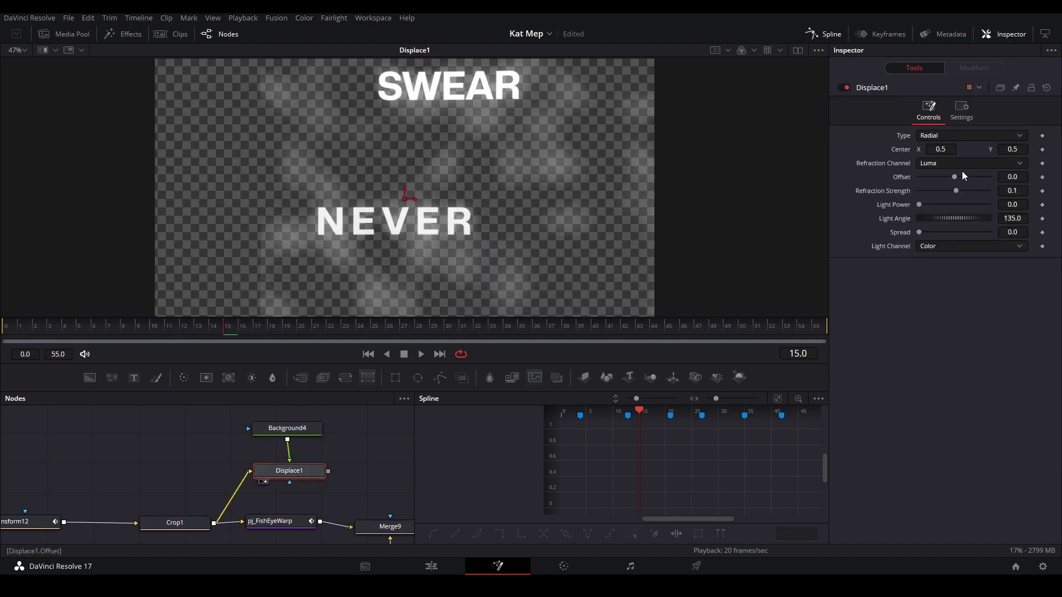
pyautogui.moveTo(957, 189)
pyautogui.mouseDown()
pyautogui.moveTo(994, 194)
pyautogui.moveTo(973, 193)
pyautogui.mouseUp()
pyautogui.moveTo(954, 177)
pyautogui.mouseDown()
pyautogui.moveTo(939, 174)
pyautogui.moveTo(1000, 175)
pyautogui.moveTo(958, 178)
pyautogui.mouseUp()
# Step: Delete the Background4 and Displace1 nodes from the node graph
pyautogui.moveTo(251, 421); pyautogui.dragTo(370, 478)
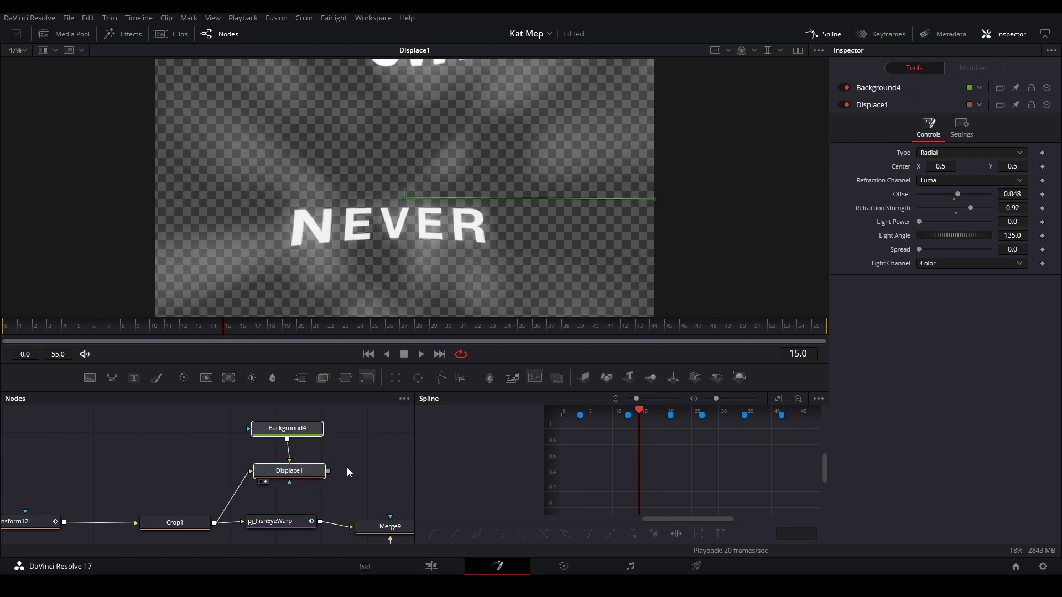
pyautogui.press('Delete')
# Step: Show pj_FishEyeWarp's output in the viewer again and play the warped text animation from near the timeline's start
pyautogui.press('space')
pyautogui.press('space')
pyautogui.click(258, 514)
pyautogui.press('2')
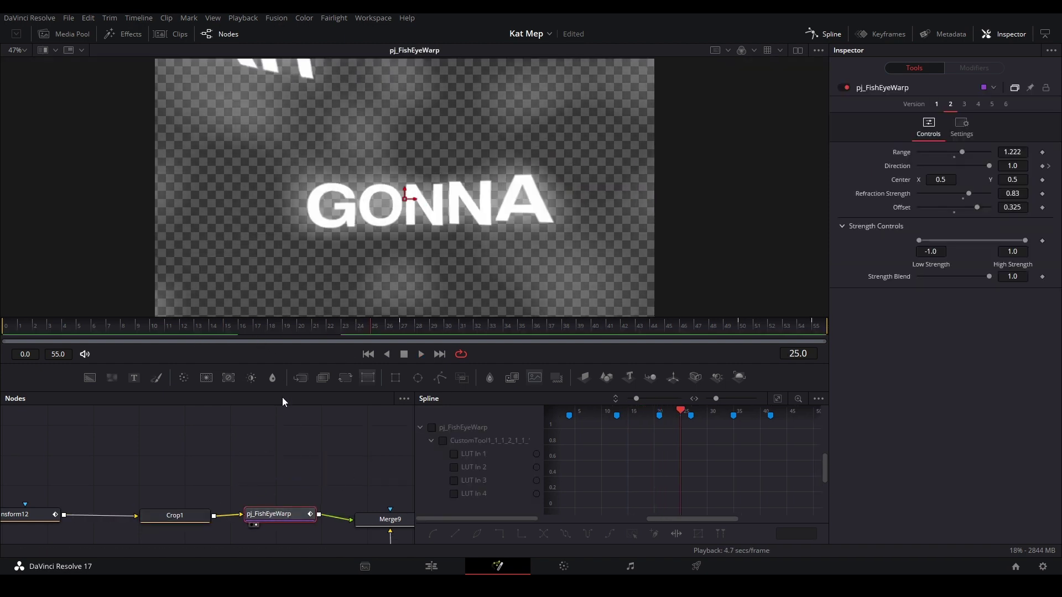
pyautogui.moveTo(282, 327); pyautogui.dragTo(34, 297)
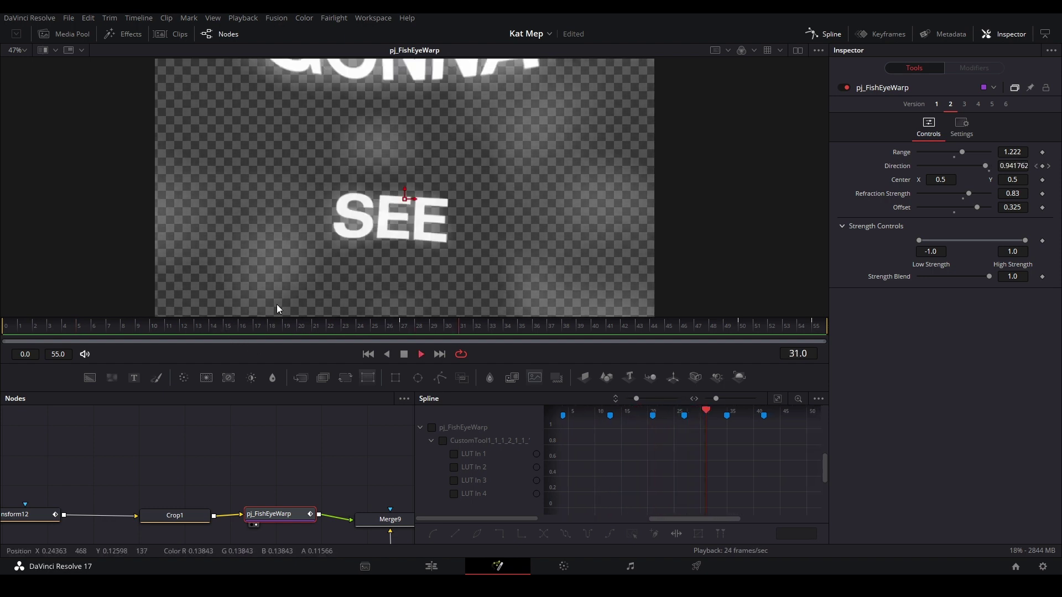
pyautogui.press('space')
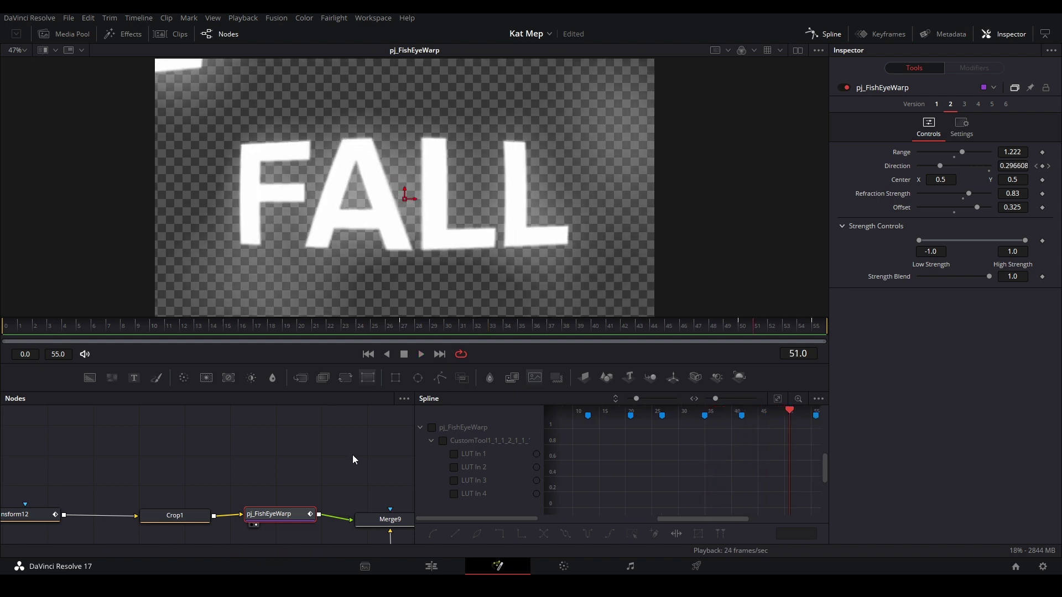
# Step: Show Merge9's output, with the text over Background3, and play the animation
pyautogui.moveTo(349, 482); pyautogui.dragTo(214, 427)
pyautogui.click(214, 426)
pyautogui.moveTo(266, 502); pyautogui.dragTo(202, 478)
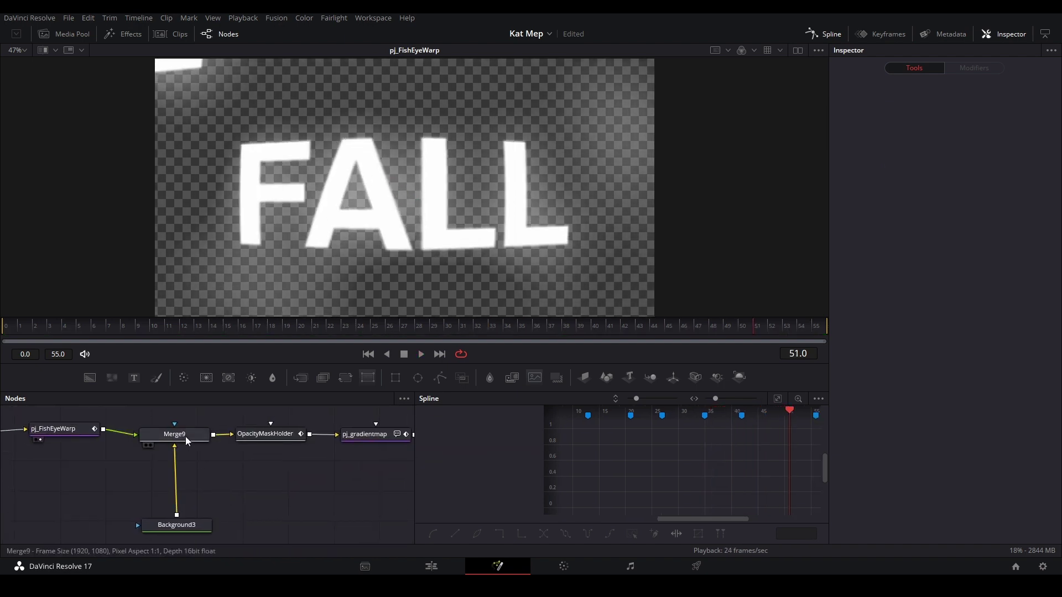
pyautogui.click(187, 436)
pyautogui.press('2')
pyautogui.click(255, 492)
pyautogui.press('space')
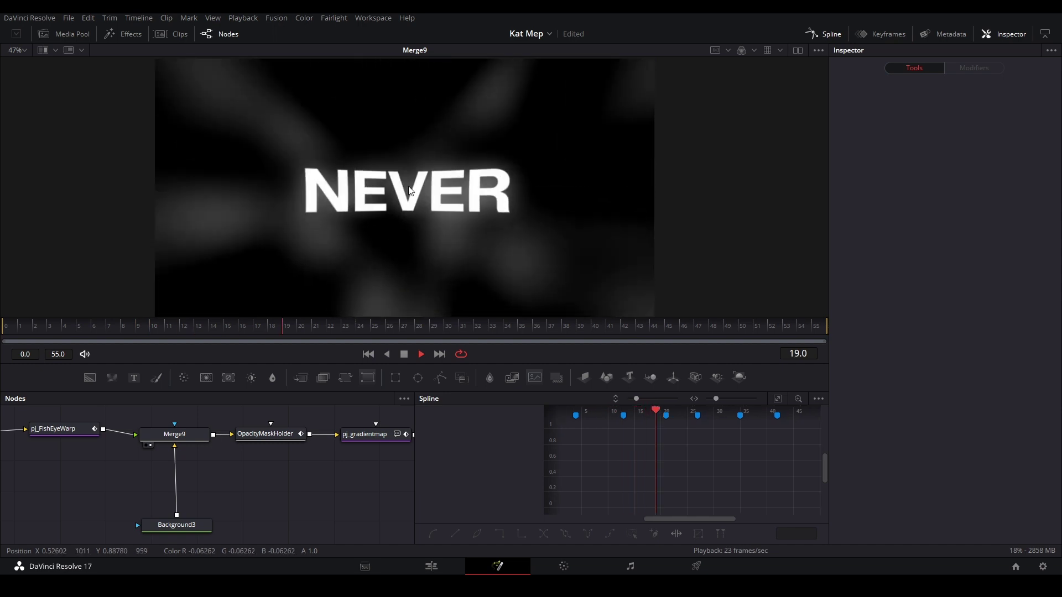
pyautogui.press('space')
# Step: Show the outputs of OpacityMaskHolder and pj_gradientmap one after the other in the viewer
pyautogui.click(260, 437)
pyautogui.press('2')
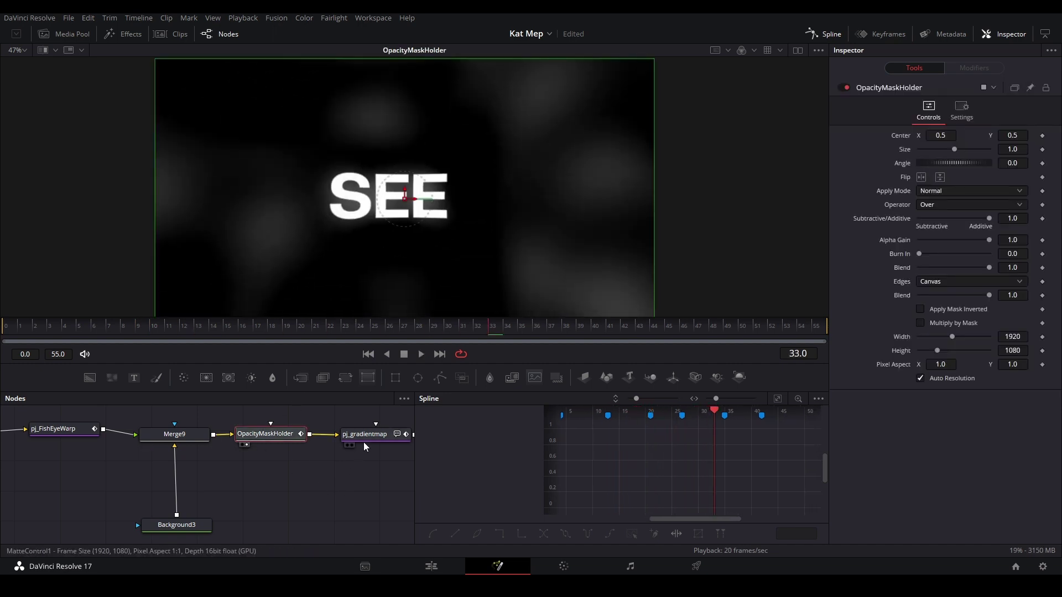
pyautogui.click(364, 438)
pyautogui.press('2')
pyautogui.click(371, 476)
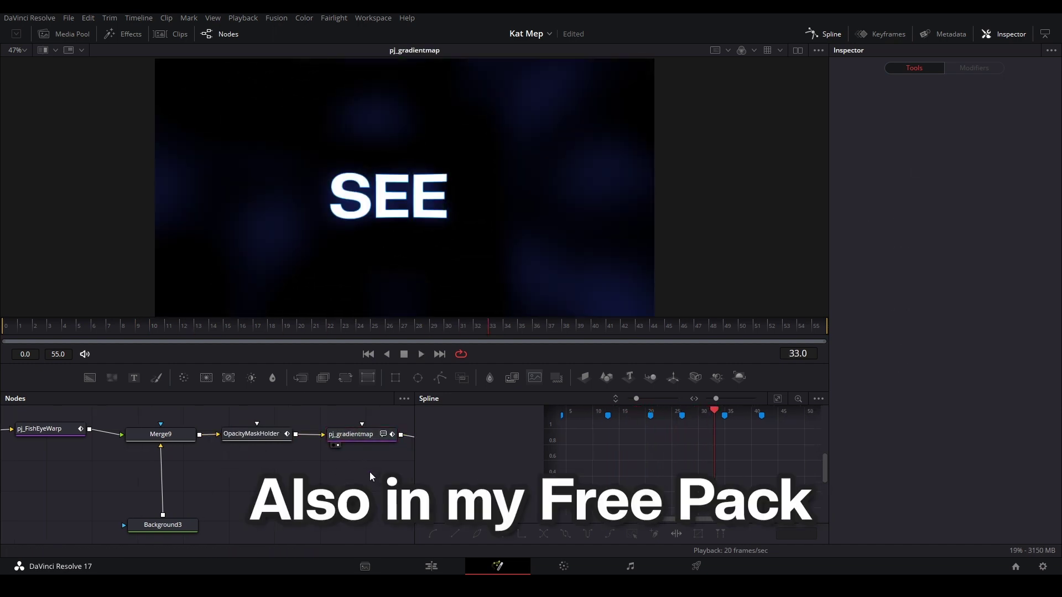
# Step: Play pj_gradientmap's coloured output from frame 3 and open its gradient controls
pyautogui.click(49, 325)
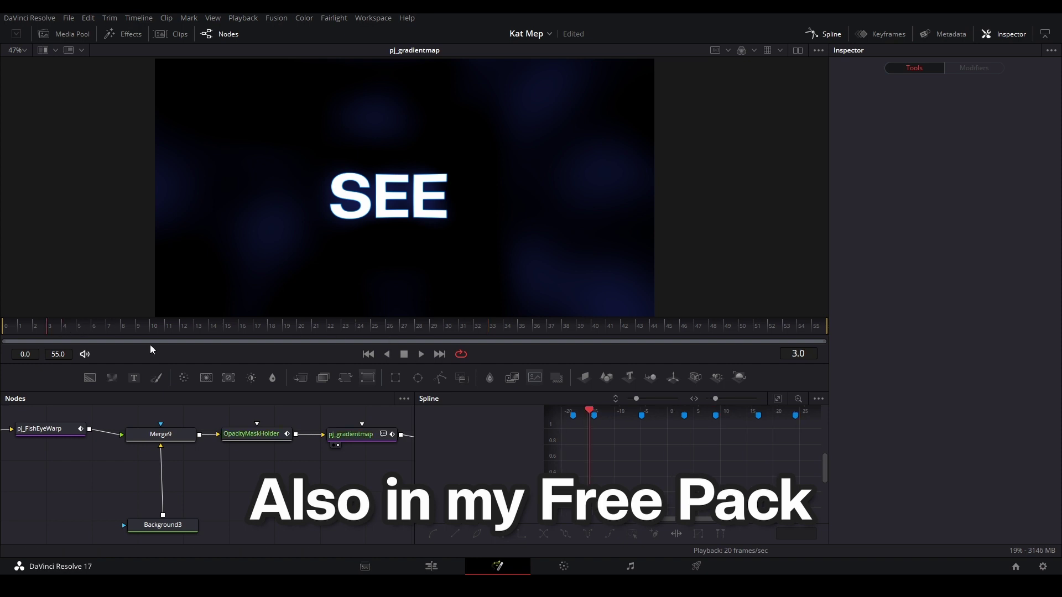
pyautogui.click(351, 430)
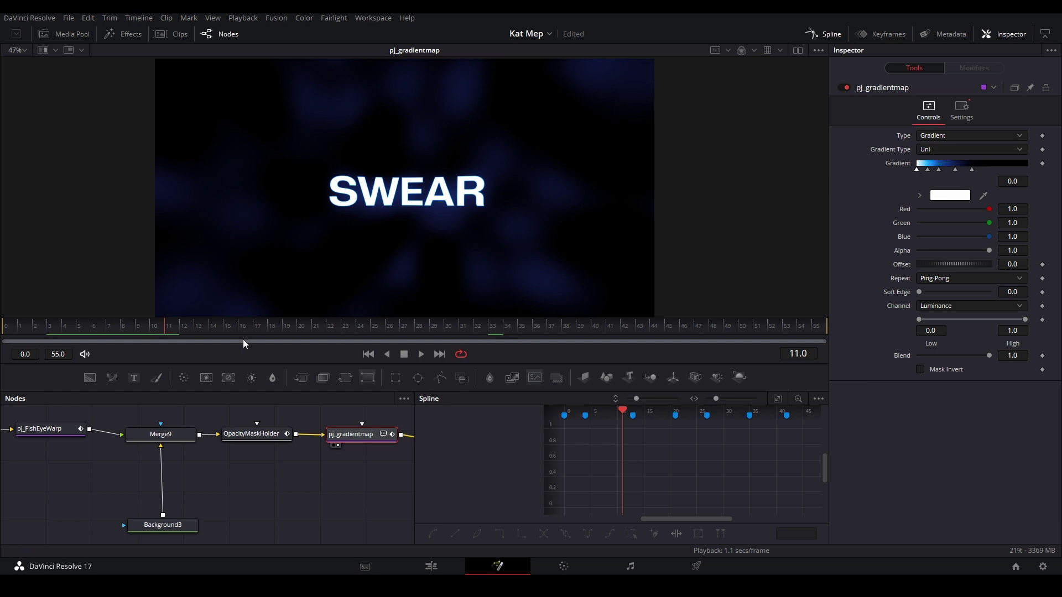
pyautogui.press('space')
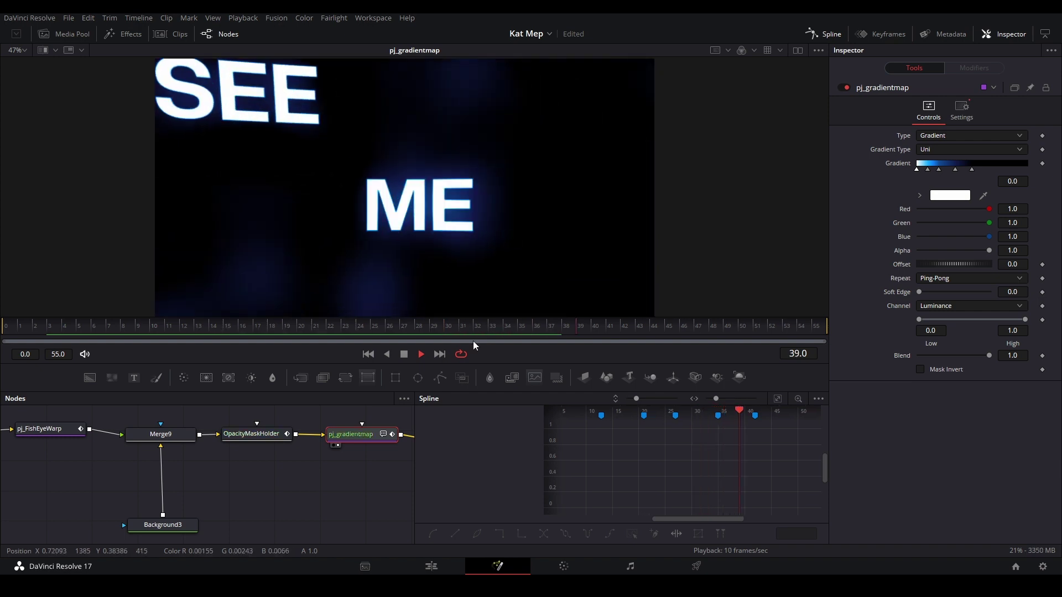
pyautogui.press('space')
# Step: Show the final MediaOut1 output in the viewer
pyautogui.click(408, 464)
pyautogui.moveTo(410, 463); pyautogui.dragTo(475, 531)
pyautogui.scroll(-2, 225, 466)
pyautogui.click(260, 460)
# Step: Add two new Transform nodes above Transform19 and Transform20 in the node graph
pyautogui.moveTo(33, 467); pyautogui.dragTo(431, 466)
pyautogui.moveTo(264, 452); pyautogui.dragTo(241, 453)
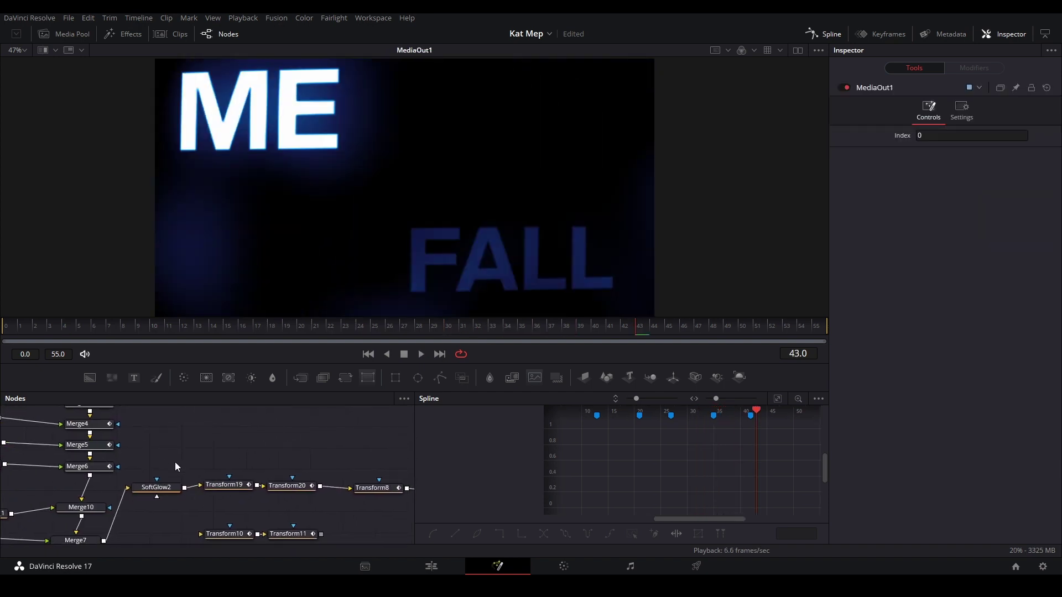
pyautogui.scroll(2, 175, 464)
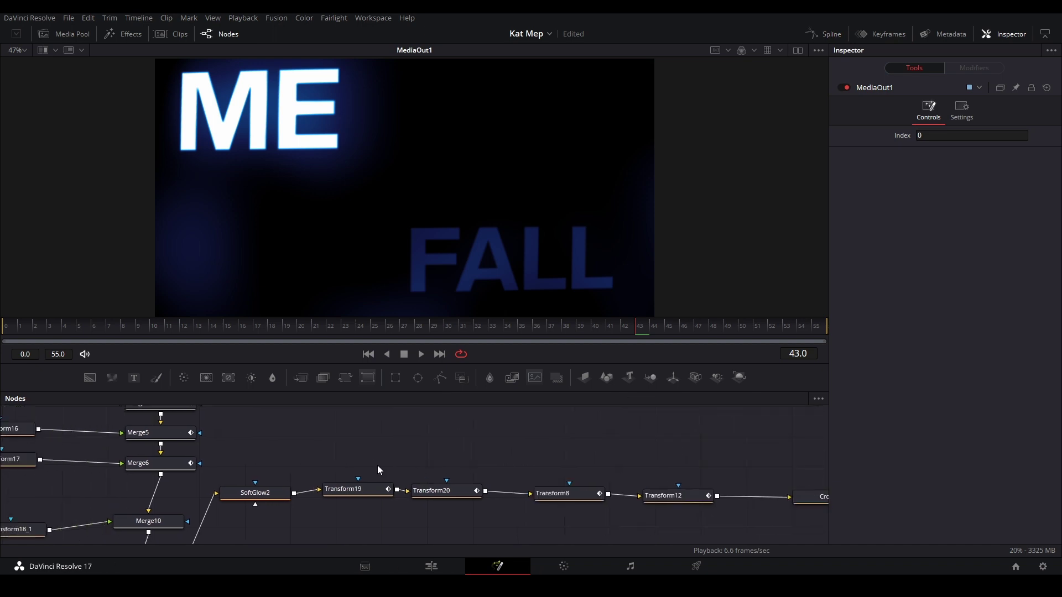
pyautogui.scroll(2, 348, 462)
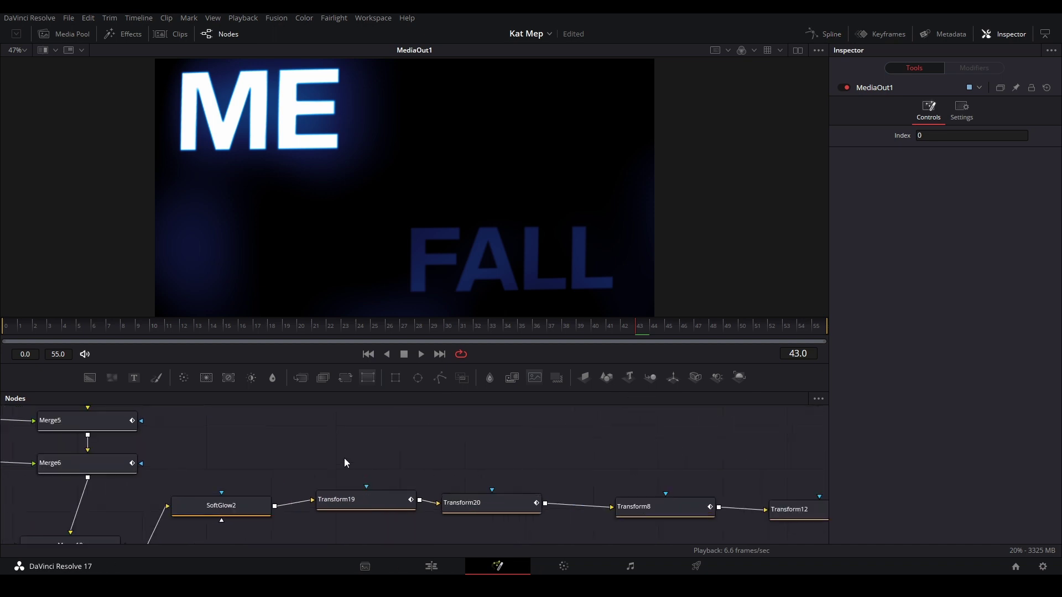
pyautogui.click(345, 462)
pyautogui.moveTo(348, 427); pyautogui.dragTo(349, 428)
pyautogui.moveTo(345, 378); pyautogui.dragTo(490, 442)
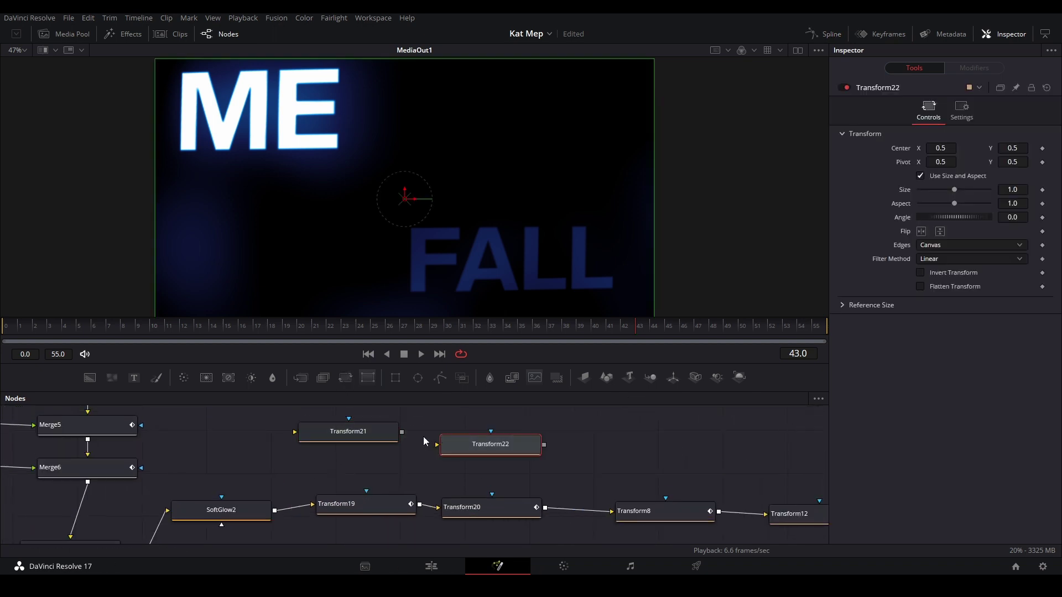
# Step: Line up the two new Transform nodes, connect Transform21 to Transform22, and feed SoftGlow2 into Transform21
pyautogui.moveTo(397, 435); pyautogui.dragTo(393, 445)
pyautogui.moveTo(491, 443); pyautogui.dragTo(505, 432)
pyautogui.moveTo(398, 441); pyautogui.dragTo(476, 432)
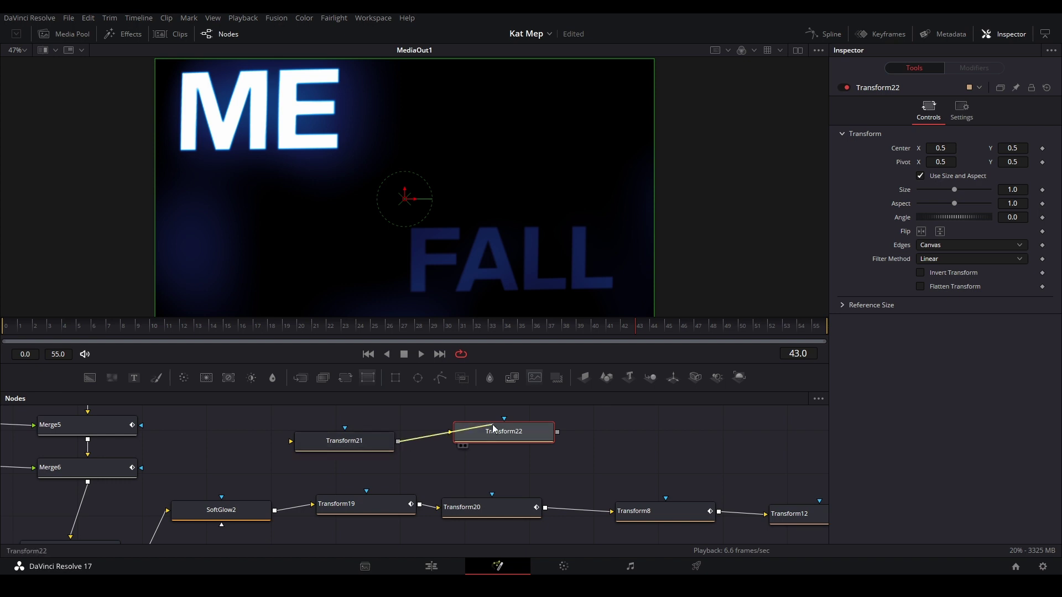
pyautogui.moveTo(275, 511); pyautogui.dragTo(345, 439)
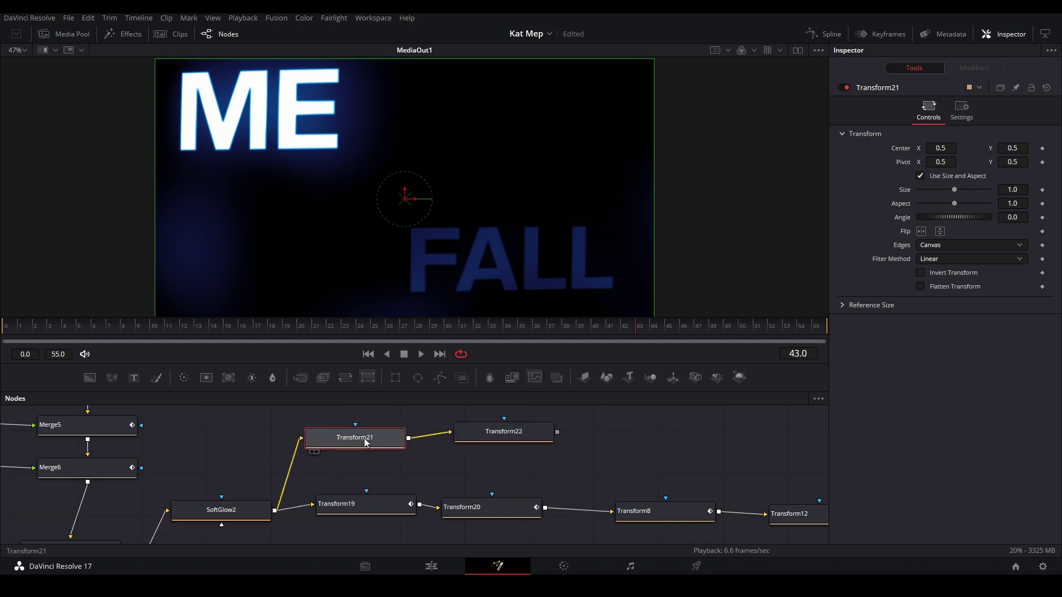
# Step: Show Transform21's output in the viewer and open the spline editor beside the node graph
pyautogui.press('2')
pyautogui.moveTo(498, 435); pyautogui.dragTo(498, 445)
pyautogui.click(363, 441)
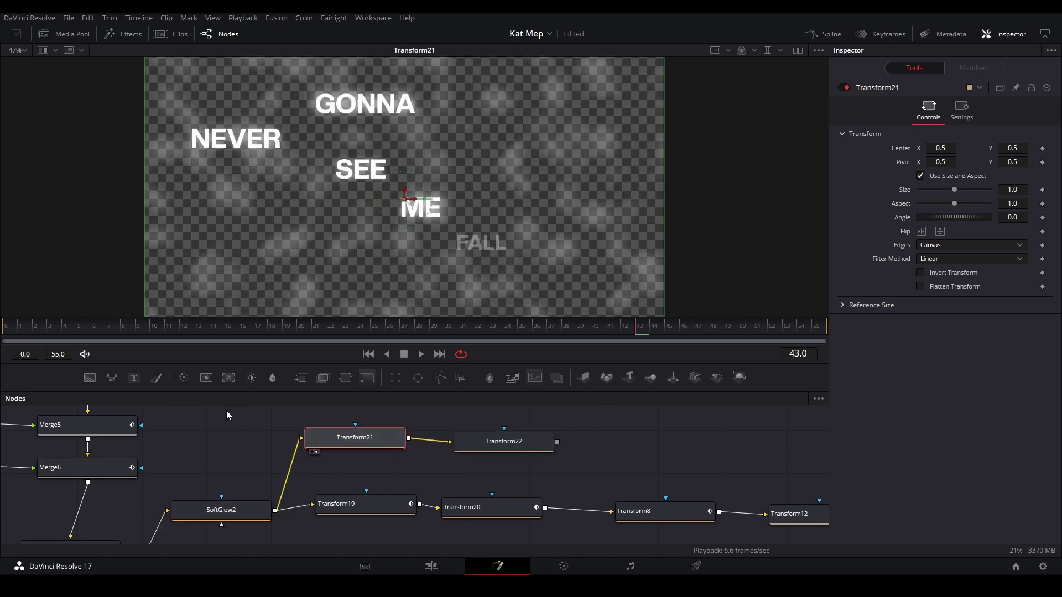
pyautogui.click(823, 34)
pyautogui.moveTo(596, 457); pyautogui.dragTo(732, 446)
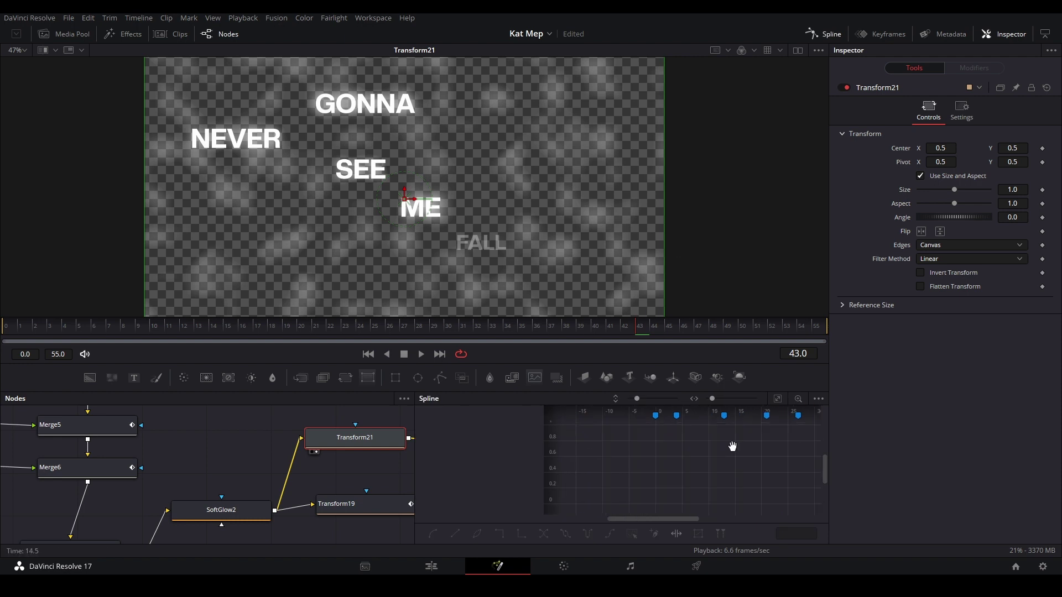
# Step: Play Transform21's output briefly from frame 0
pyautogui.click(11, 330)
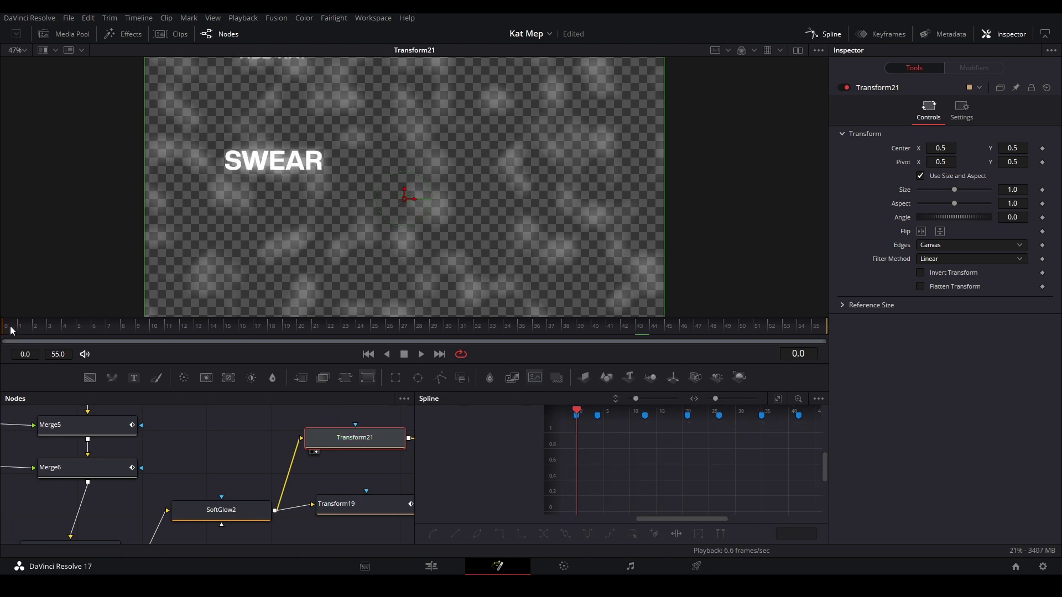
pyautogui.press('space')
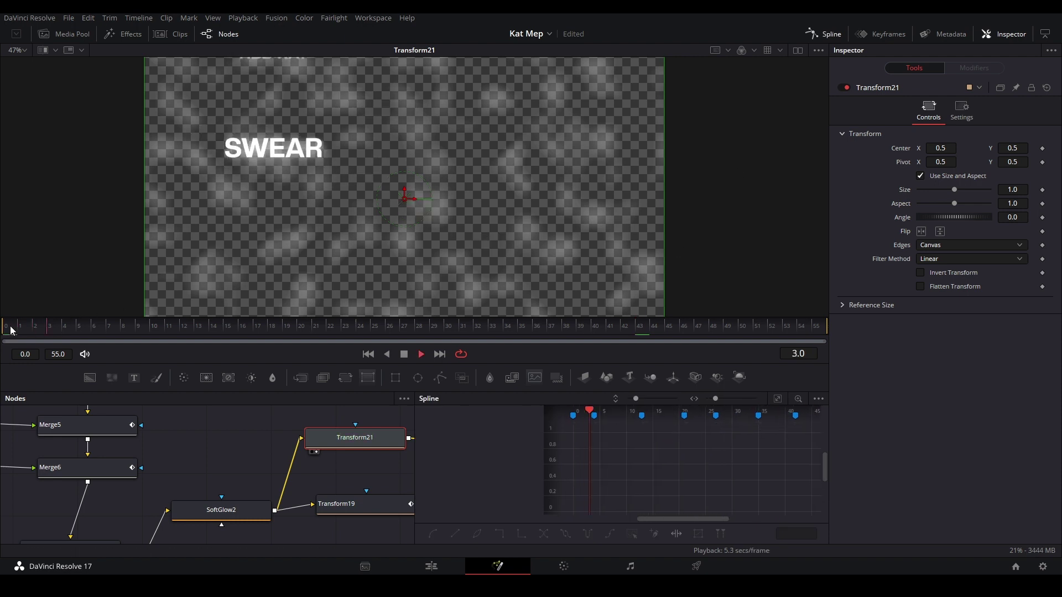
pyautogui.press('space')
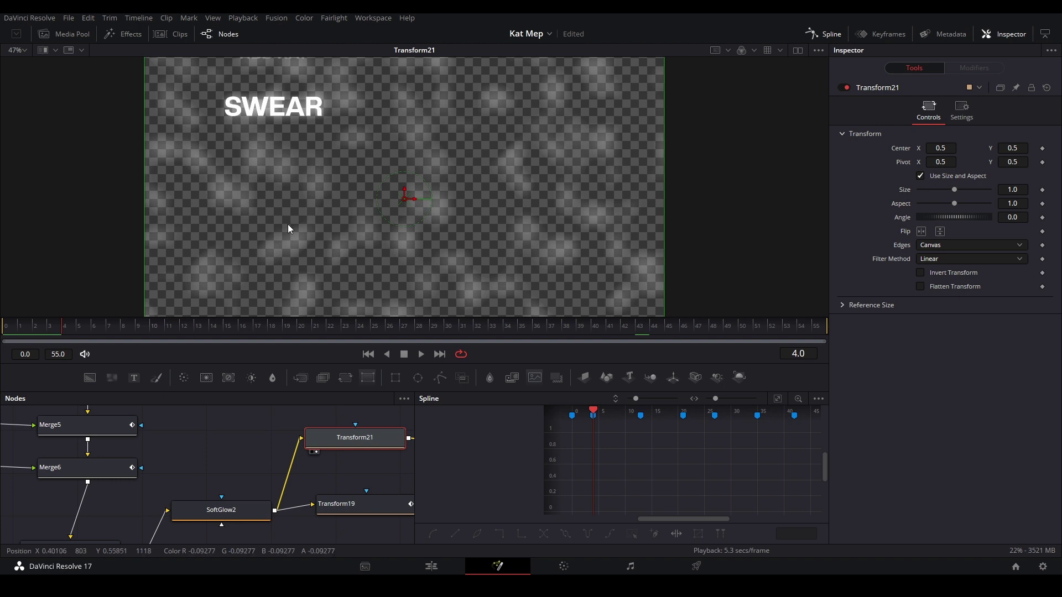
# Step: Step forward through Transform21's frames to frame 16 and back to frame 4 to examine when each word appears
pyautogui.moveTo(345, 471); pyautogui.dragTo(195, 469)
pyautogui.click(195, 469)
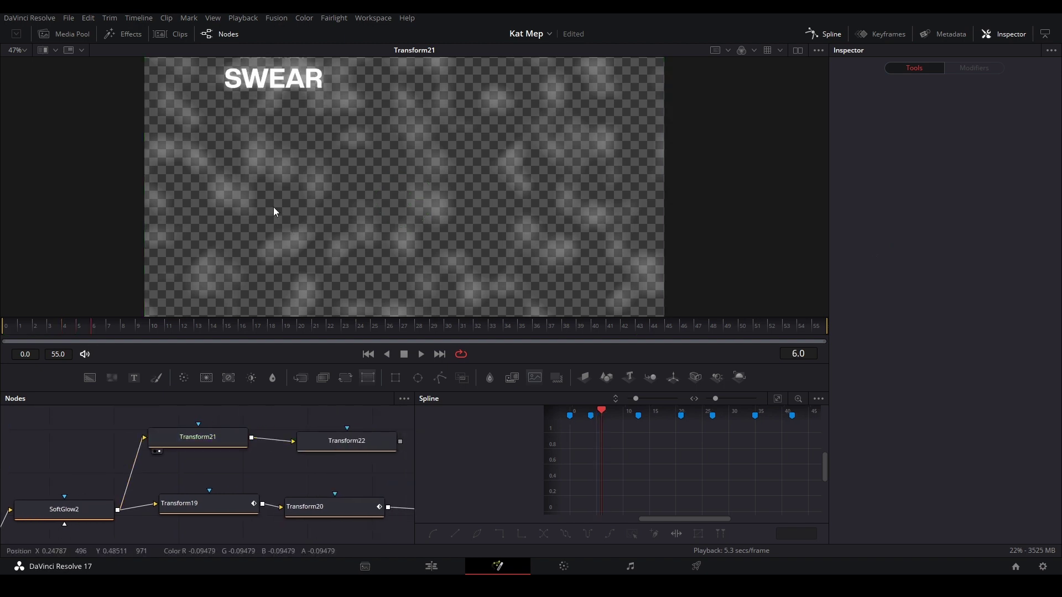
pyautogui.press('Right')
pyautogui.press('Right')
pyautogui.press('Right')
pyautogui.press('Right')
pyautogui.press('Right')
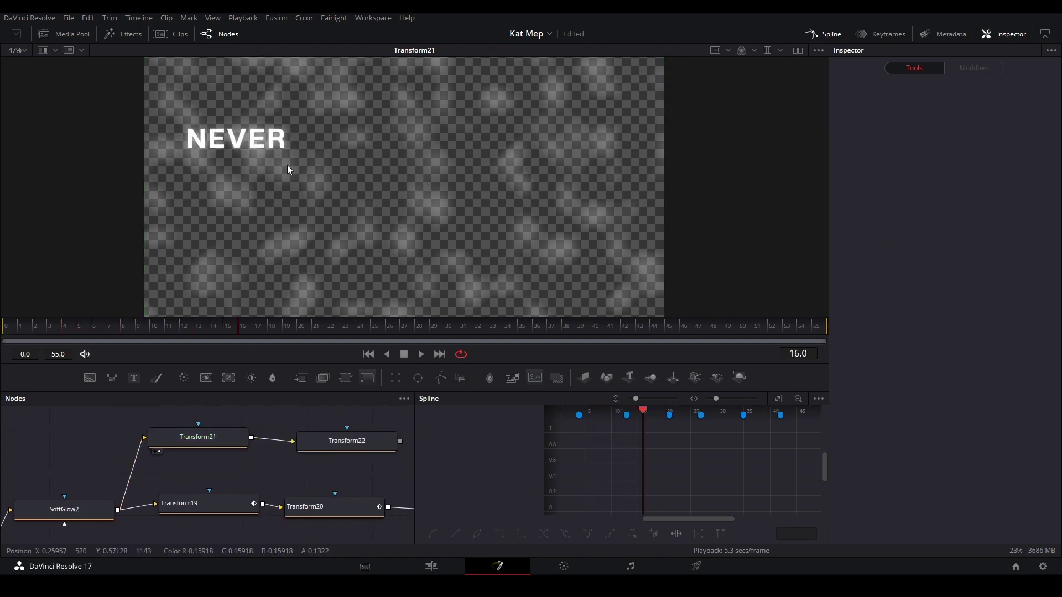
pyautogui.moveTo(320, 130); pyautogui.dragTo(399, 230)
pyautogui.press('Left')
pyautogui.press('Left')
pyautogui.press('Left')
pyautogui.press('Left')
pyautogui.press('Left')
pyautogui.press('Left')
pyautogui.press('Left')
pyautogui.press('Left')
pyautogui.press('Left')
pyautogui.press('Left')
pyautogui.press('Left')
pyautogui.press('Left')
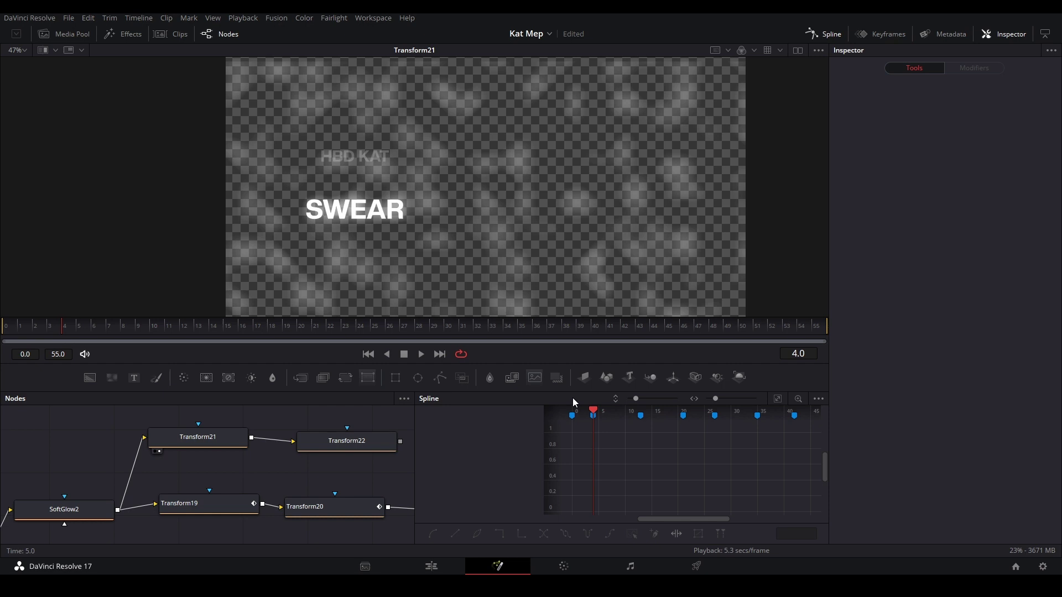
# Step: Keyframe Transform21's Center at frame 1 and at frame 12
pyautogui.click(218, 439)
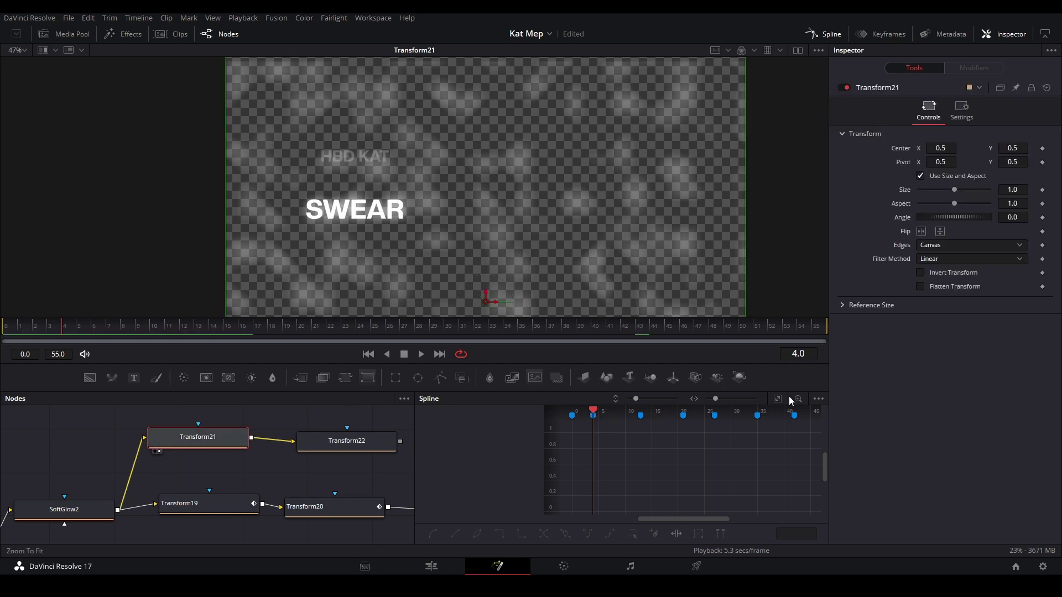
pyautogui.click(1043, 149)
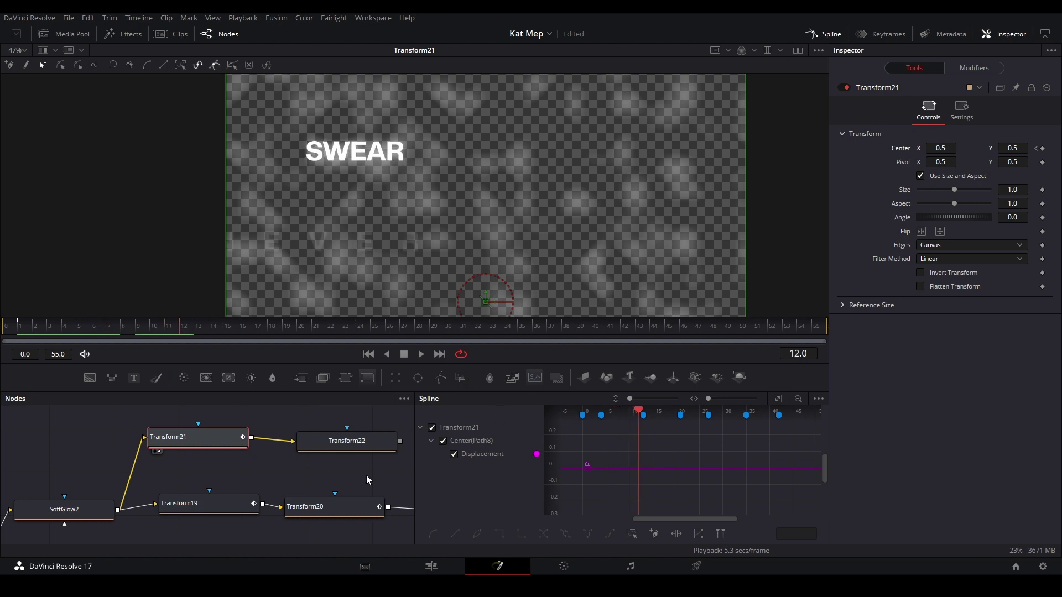
pyautogui.moveTo(366, 476); pyautogui.dragTo(334, 532)
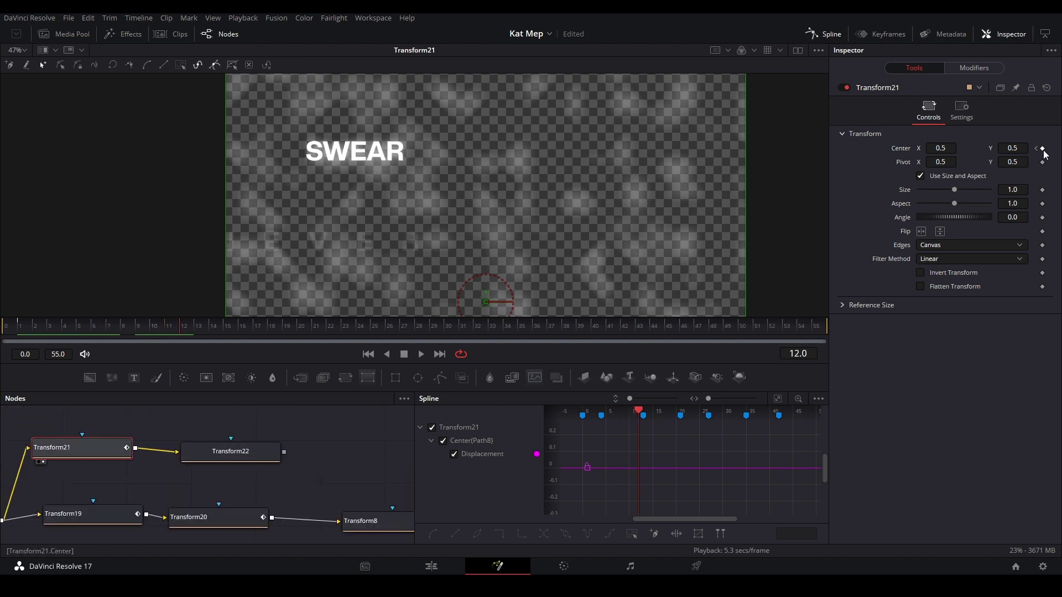
pyautogui.click(1042, 149)
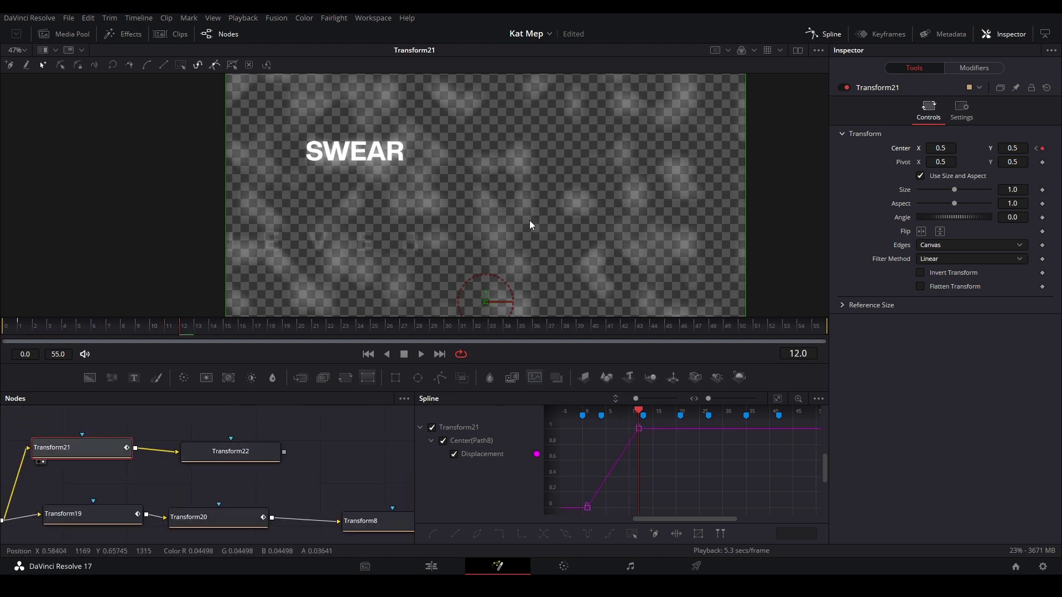
# Step: Show Transform22's output in the viewer while keeping Transform21's controls open
pyautogui.moveTo(253, 491); pyautogui.dragTo(312, 499)
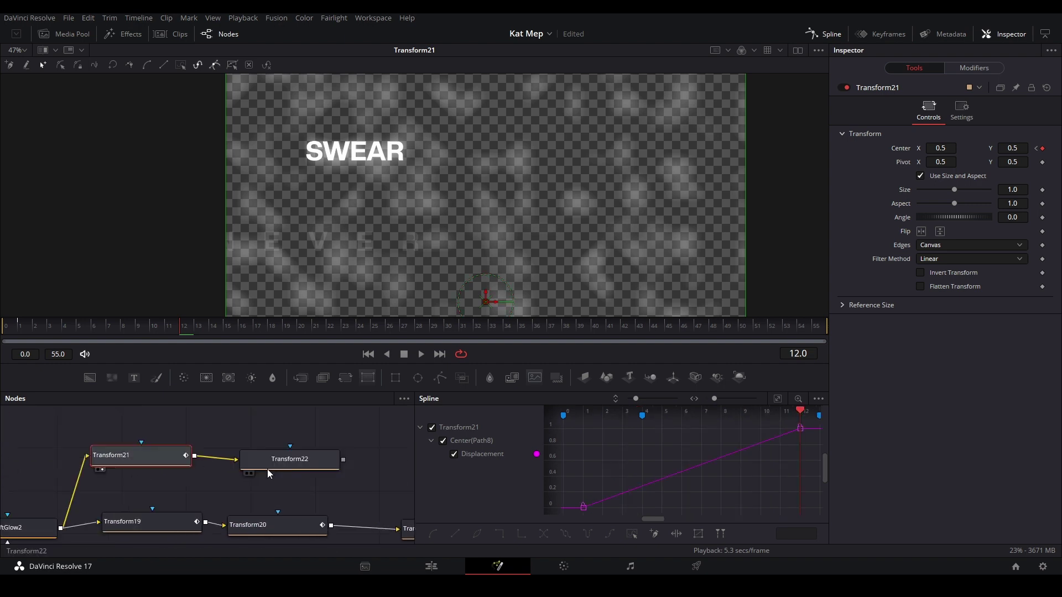
pyautogui.click(252, 474)
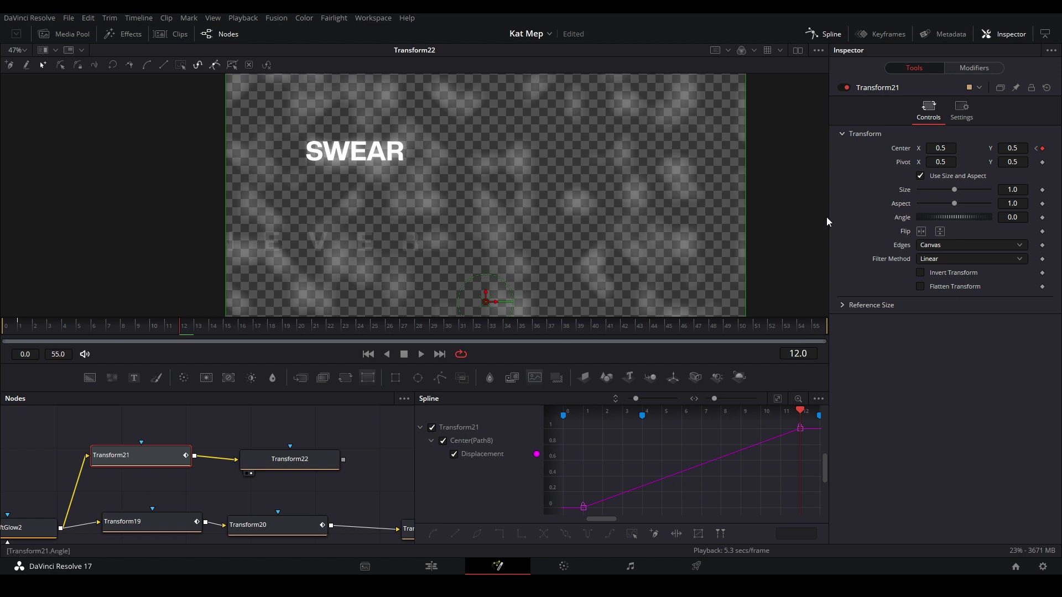
# Step: Move Transform21's Center at frame 1 to about X 0.74, Y 0.22 to bring SWEAR toward the middle of the frame
pyautogui.scroll(-1, 613, 195)
pyautogui.moveTo(600, 202); pyautogui.dragTo(574, 200)
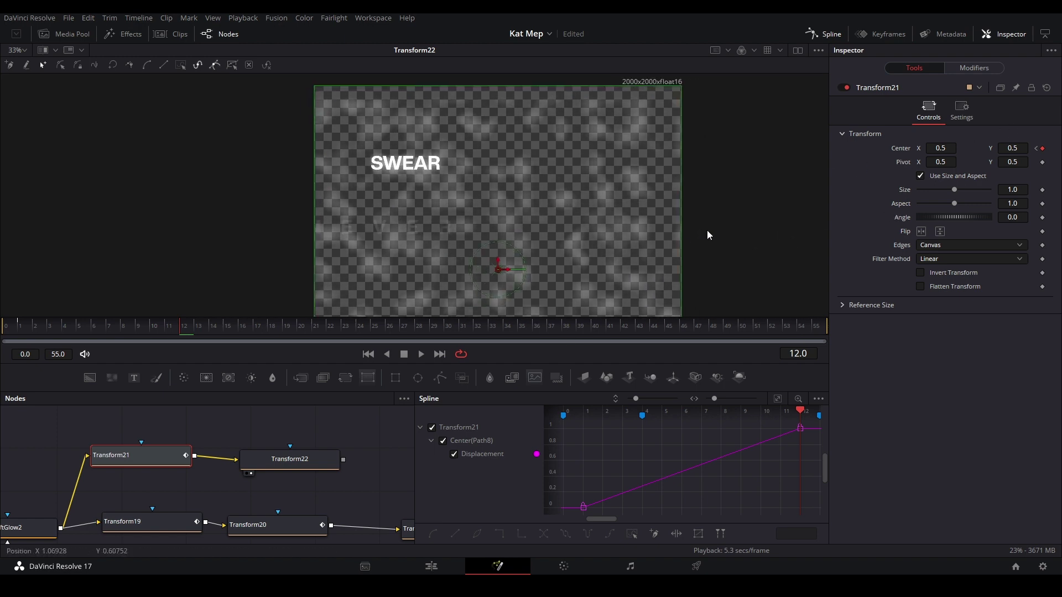
pyautogui.moveTo(702, 234); pyautogui.dragTo(492, 224)
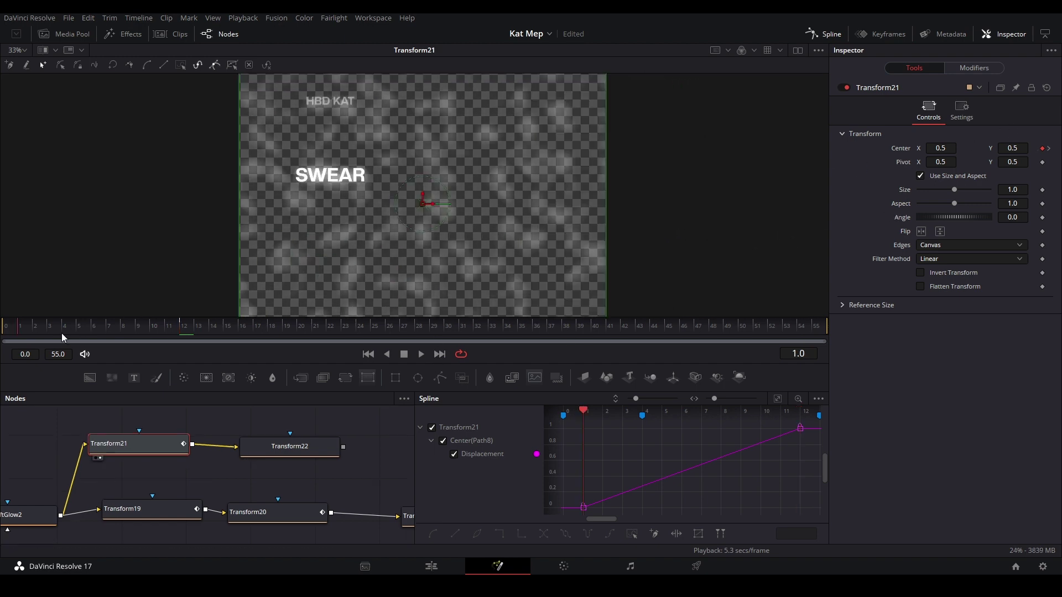
pyautogui.moveTo(62, 332); pyautogui.dragTo(24, 324)
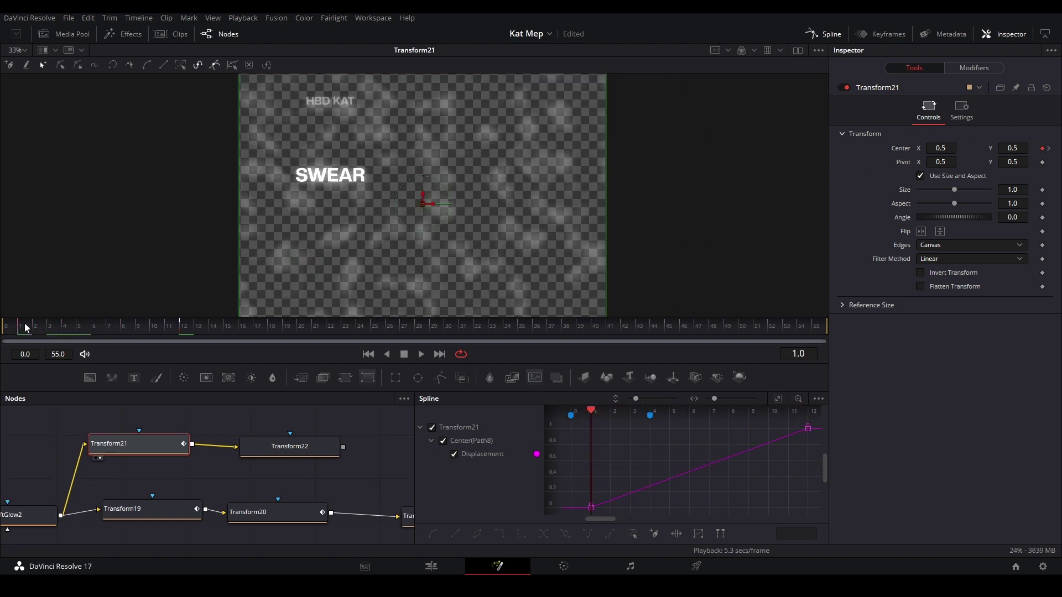
pyautogui.moveTo(423, 203); pyautogui.dragTo(581, 287)
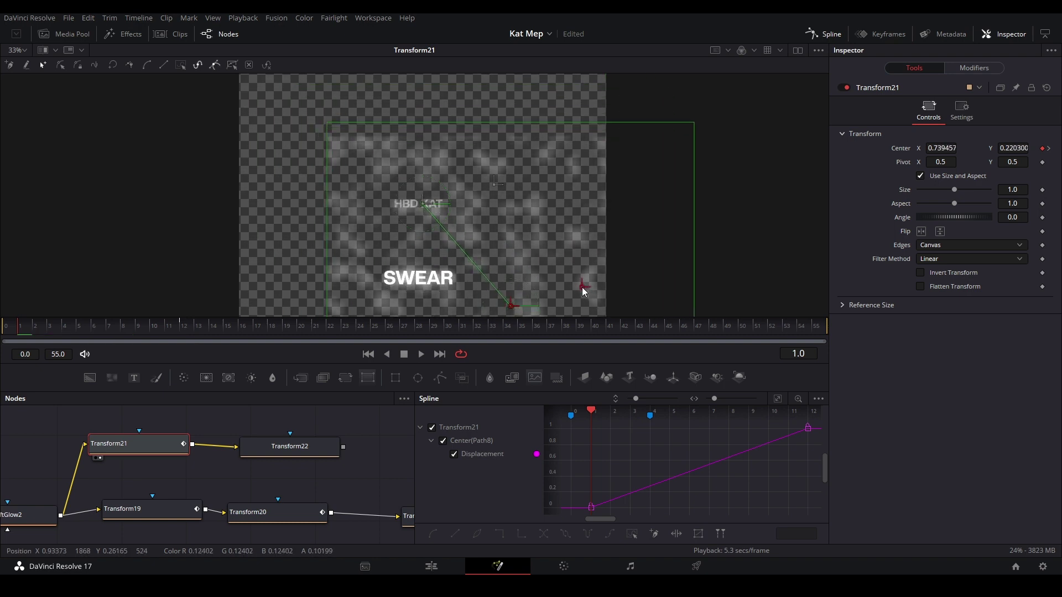
pyautogui.scroll(2, 454, 200)
pyautogui.moveTo(460, 194); pyautogui.dragTo(473, 205)
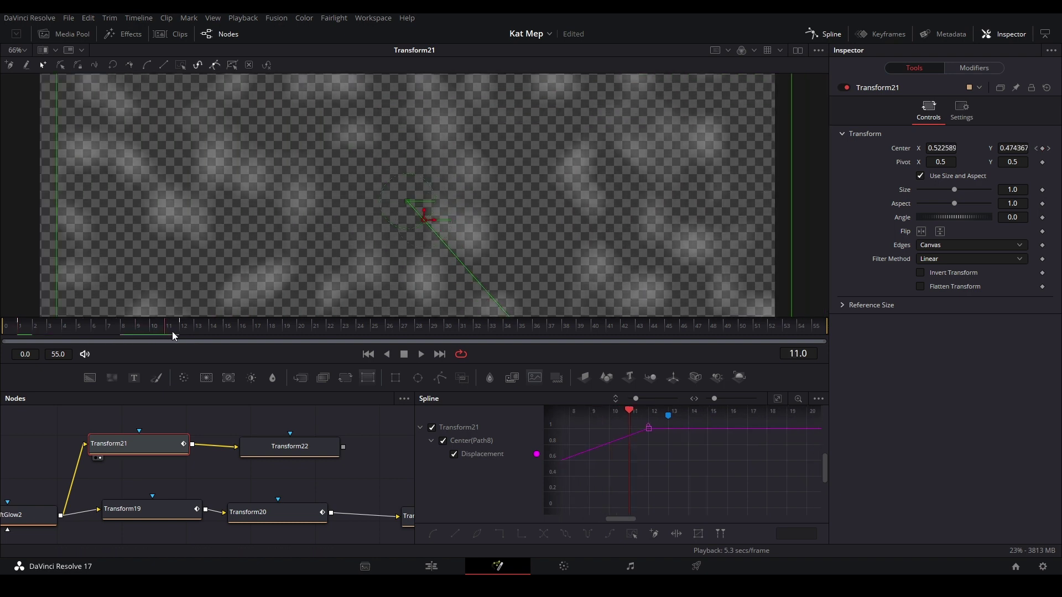
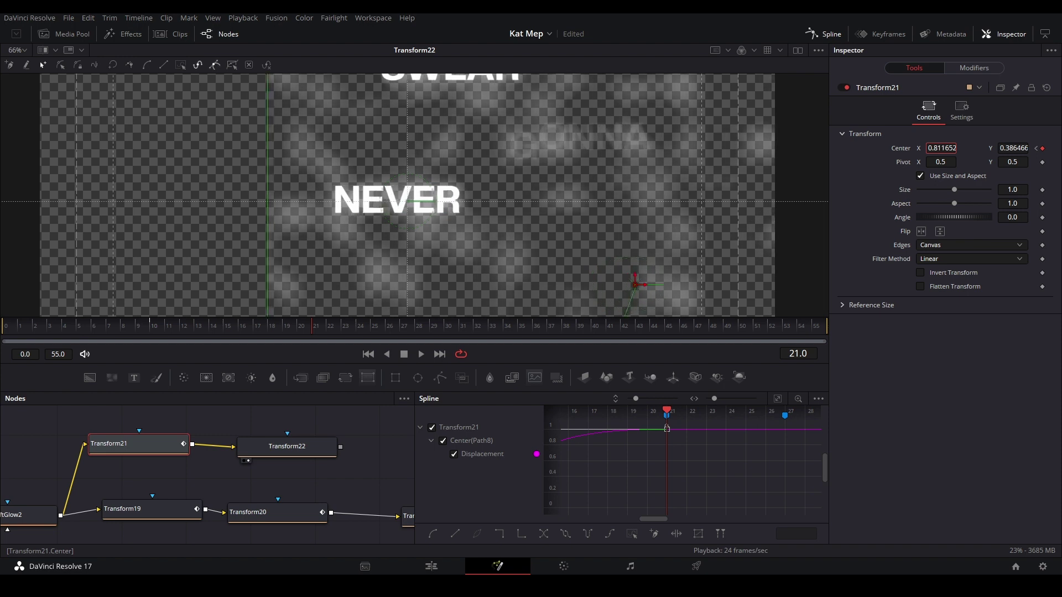
# Step: Play Transform22's output from the early frames and stop at frame 21 to examine the eased move to NEVER
pyautogui.click(777, 399)
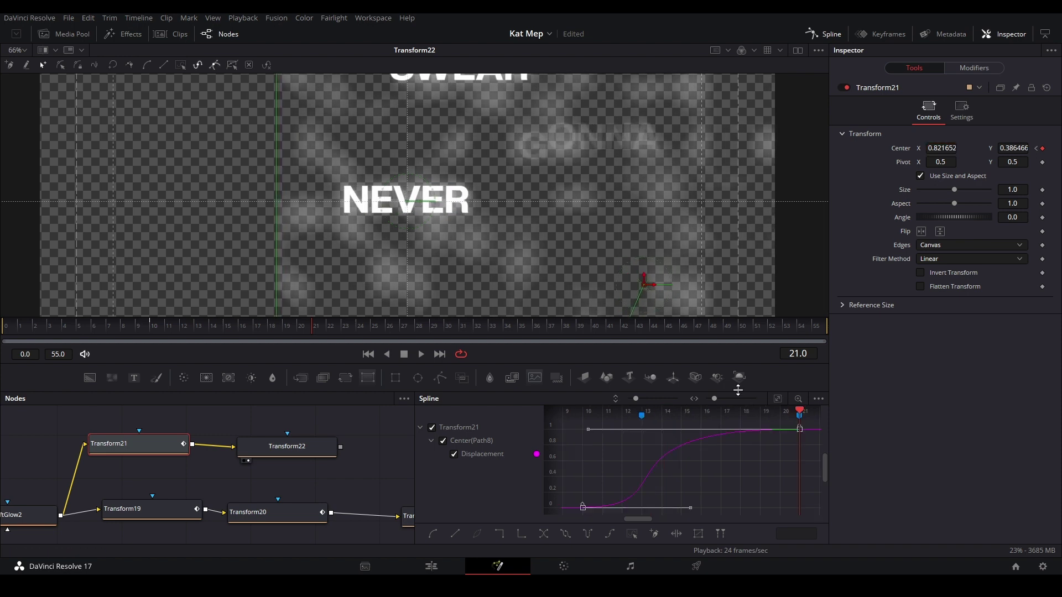
pyautogui.click(46, 331)
pyautogui.press('space')
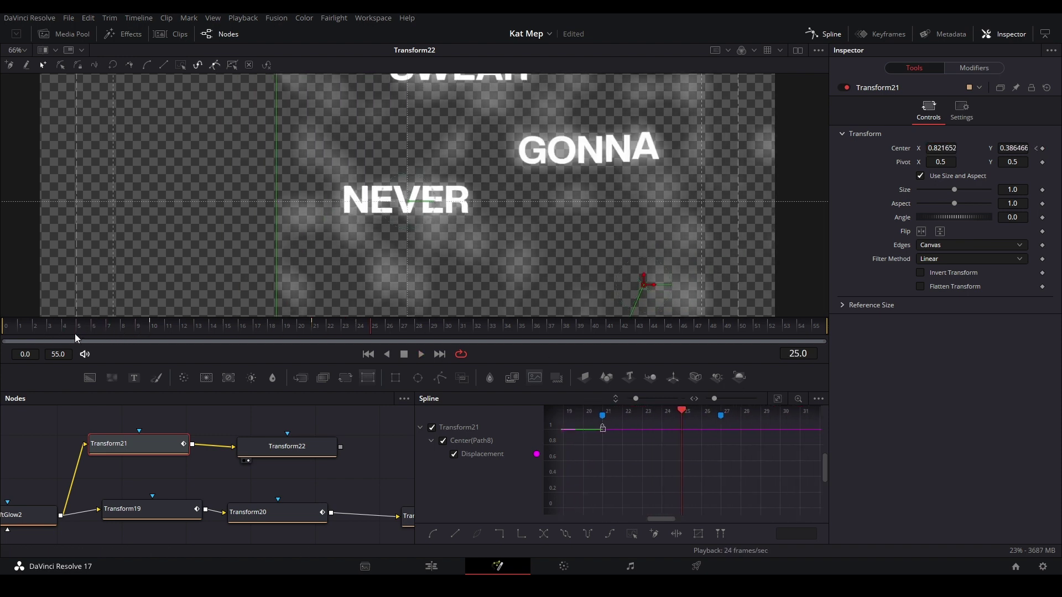
pyautogui.click(50, 319)
pyautogui.press('space')
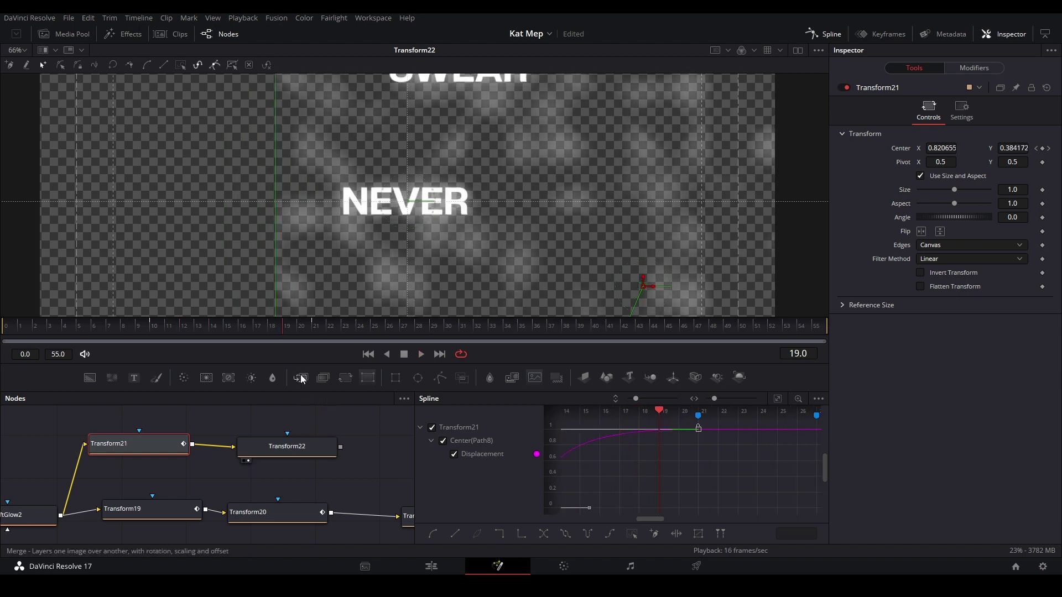
pyautogui.moveTo(279, 330); pyautogui.dragTo(324, 322)
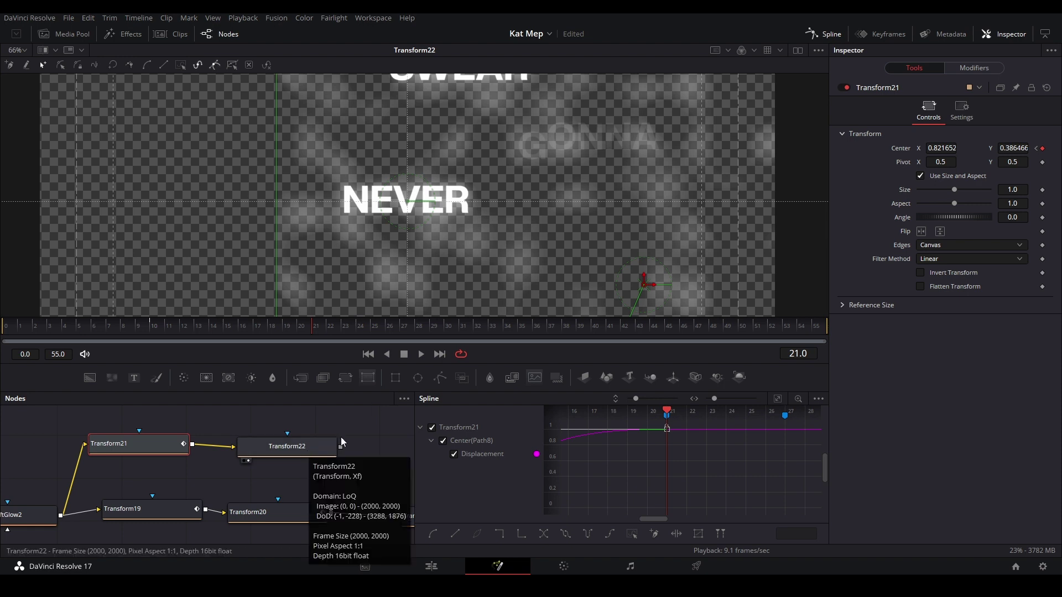
pyautogui.moveTo(612, 473); pyautogui.dragTo(658, 483)
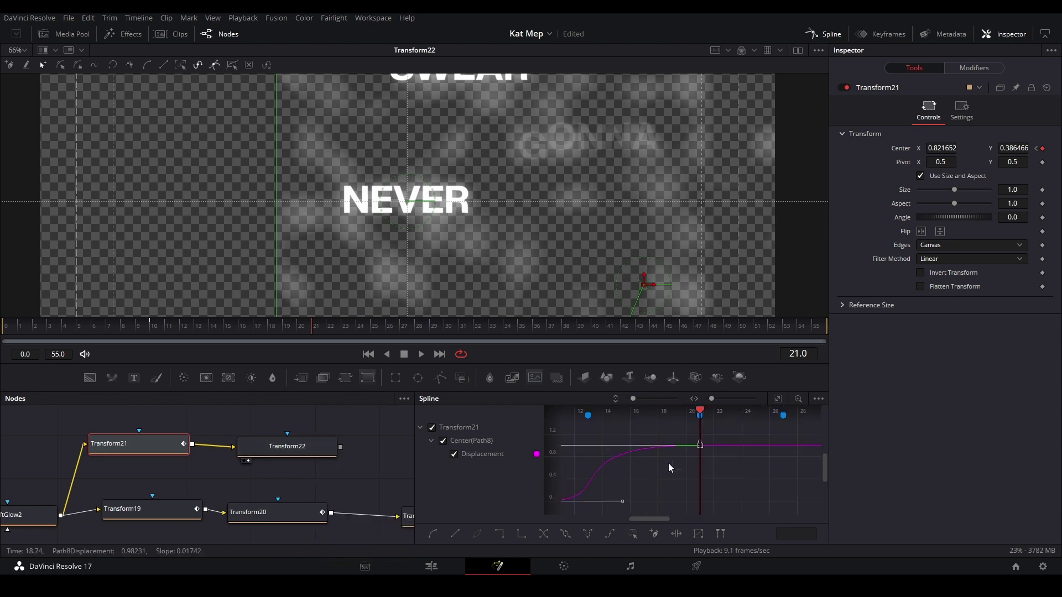
# Step: Keyframe Transform22's Center at frame 18
pyautogui.click(323, 448)
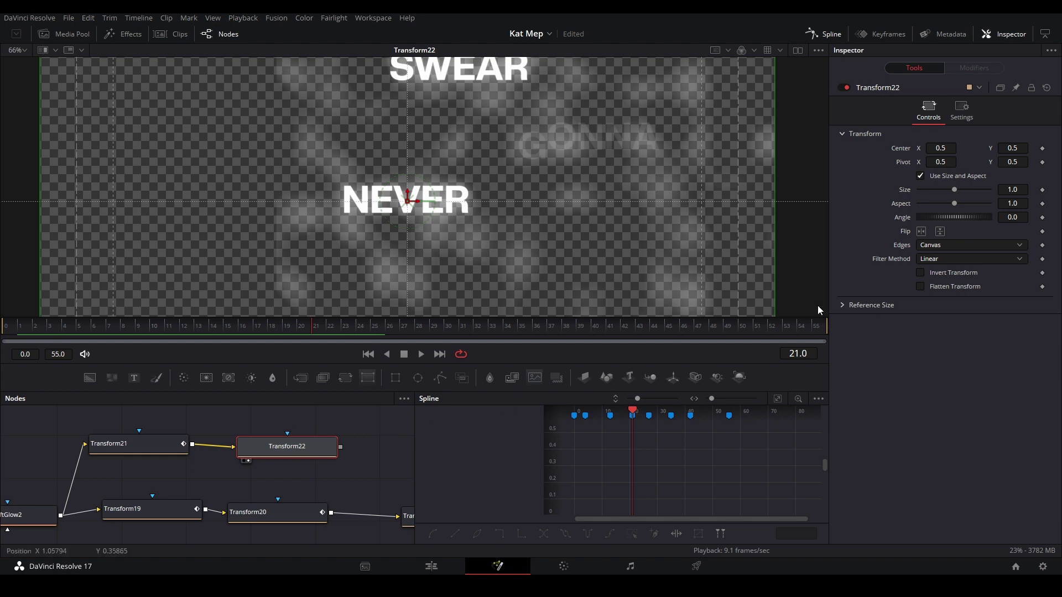
pyautogui.press('Left')
pyautogui.press('Left')
pyautogui.press('Left')
pyautogui.click(1042, 148)
# Step: Keyframe Transform22's Center at frame 27 with X 0.211813, Y 0.424812 to bring GONNA to the middle of the frame
pyautogui.press('space')
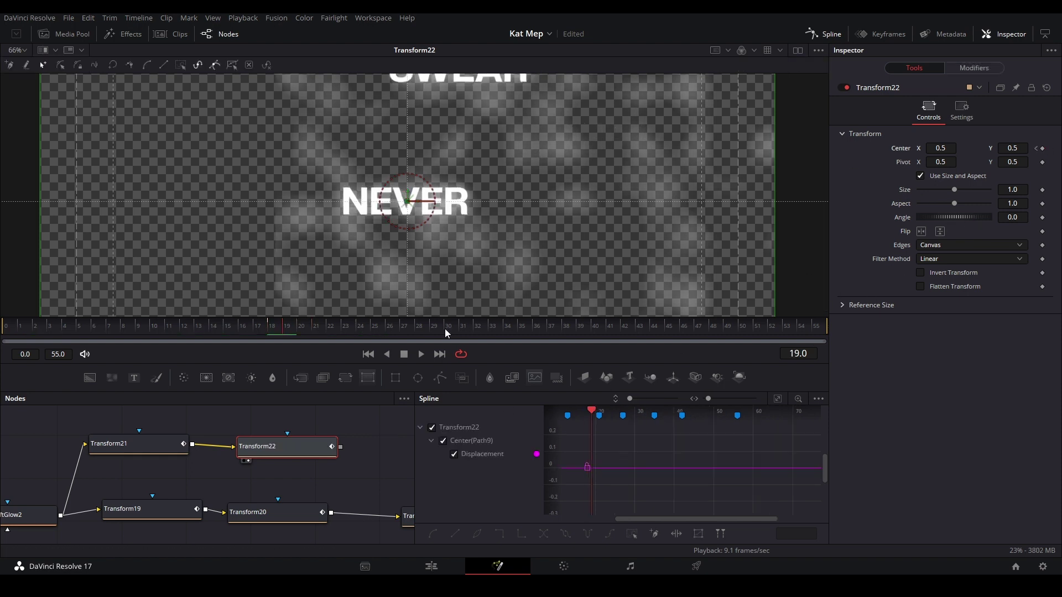
pyautogui.press('Right')
pyautogui.press('Right')
pyautogui.press('Left')
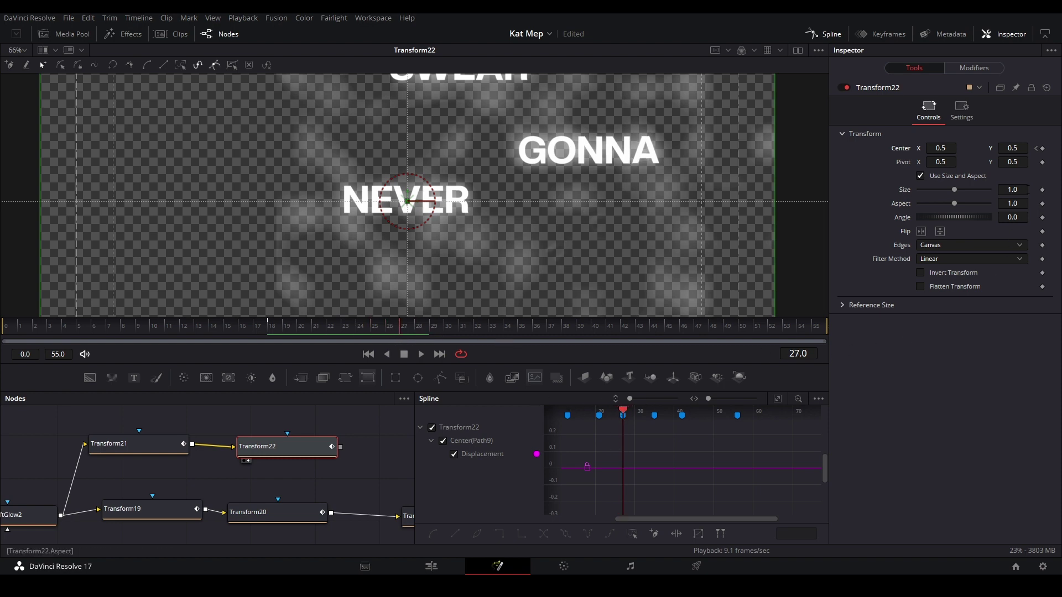
pyautogui.click(1041, 148)
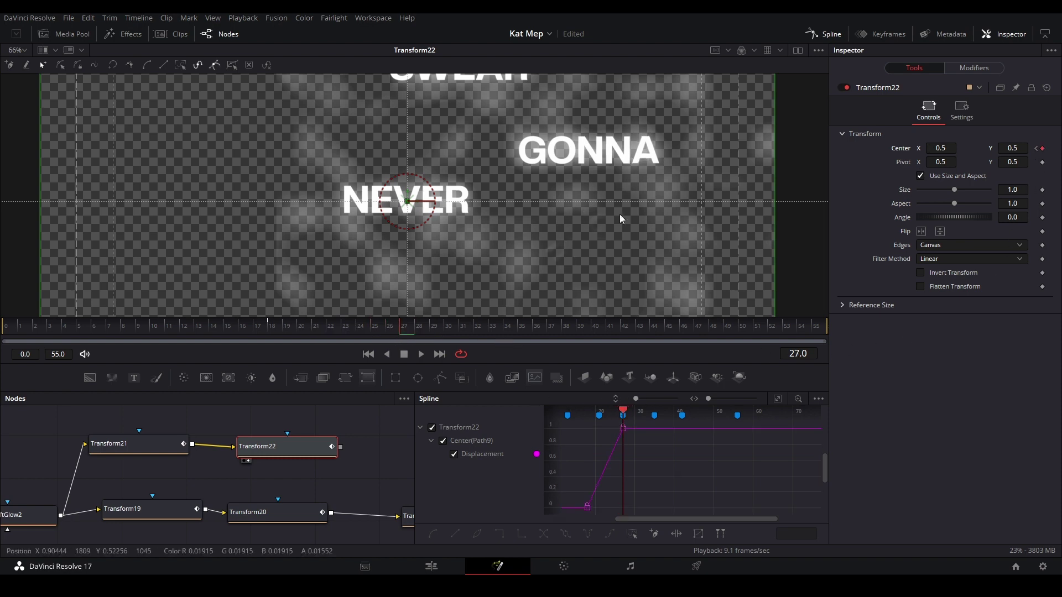
pyautogui.click(408, 200)
pyautogui.moveTo(639, 183); pyautogui.dragTo(427, 242)
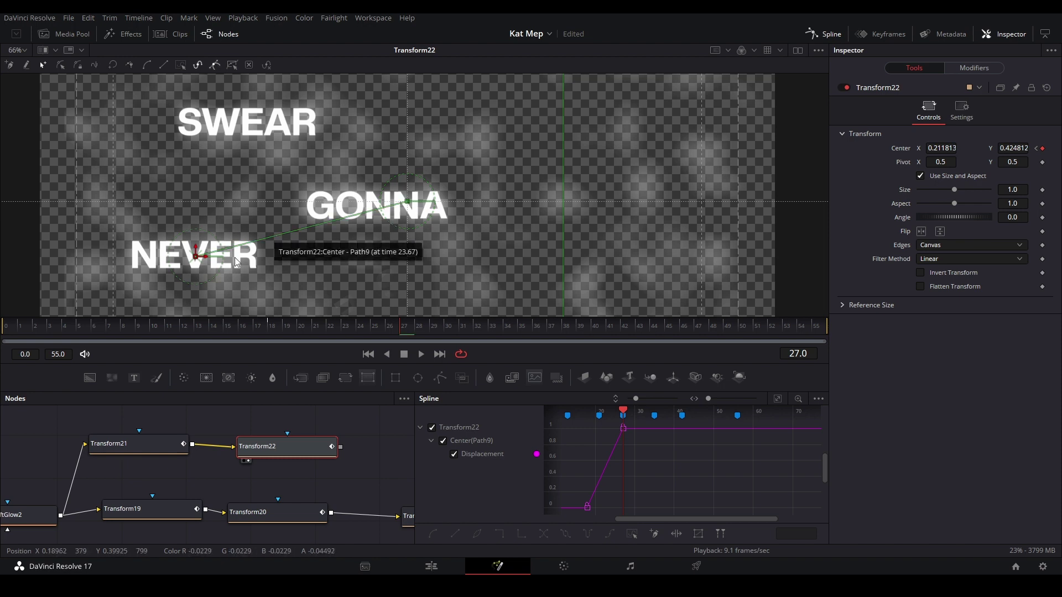
# Step: Smooth both keyframes of Transform22's Center curve into an S-shaped ease with long flat handles
pyautogui.click(313, 435)
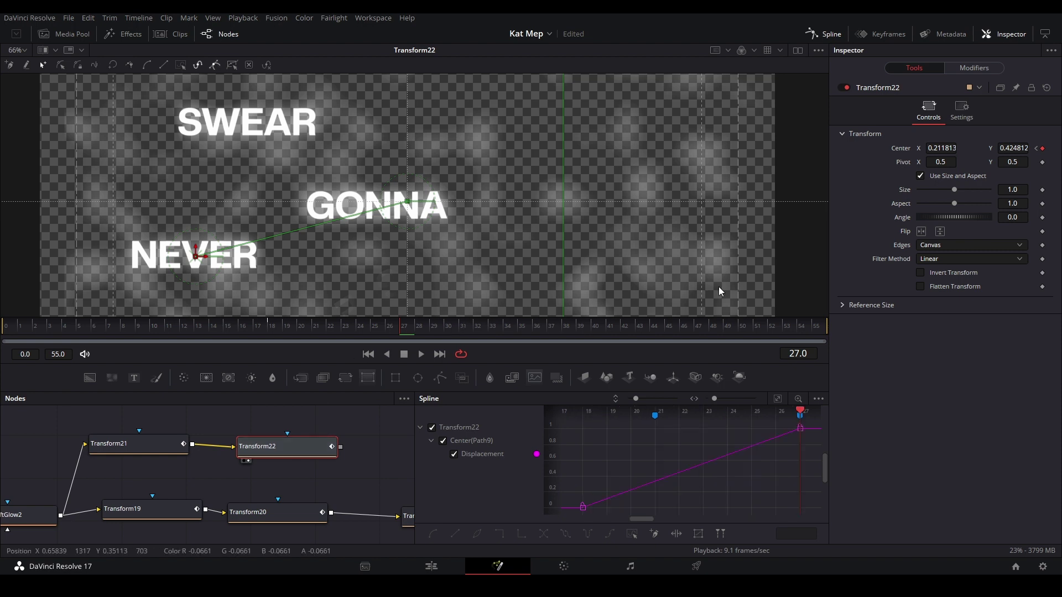
pyautogui.moveTo(812, 424); pyautogui.dragTo(538, 507)
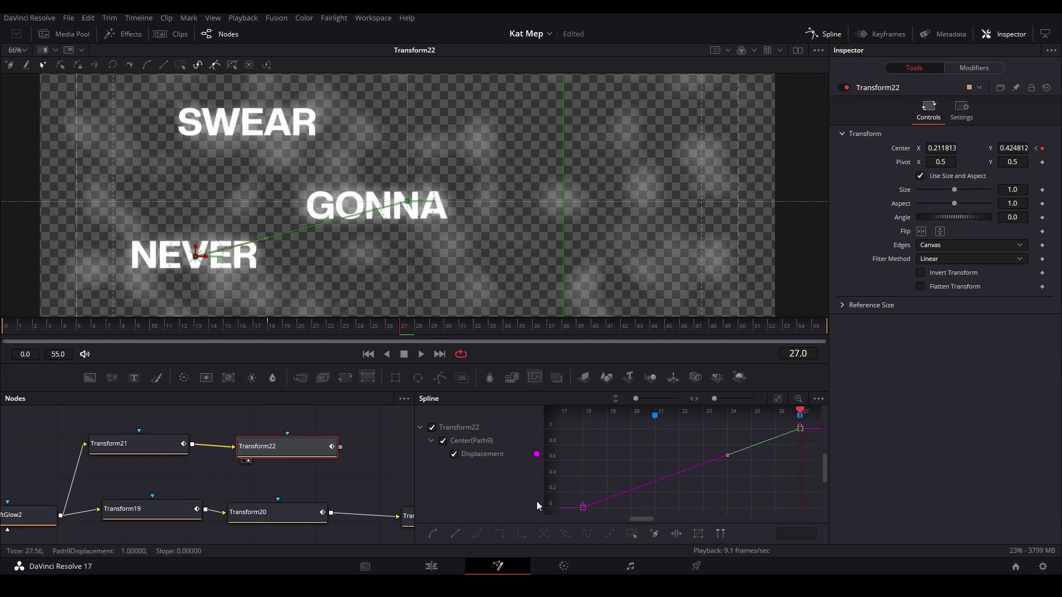
pyautogui.hotkey('shift', 's')
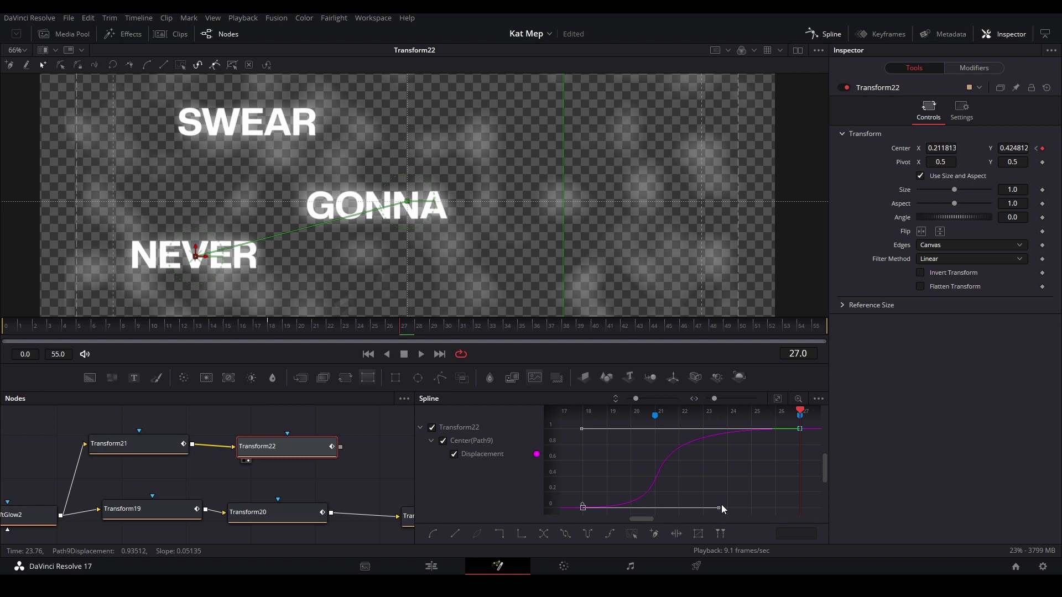
# Step: Play the animation from frame 0 and scrub to frame 18 to review how the two moves connect
pyautogui.moveTo(152, 332); pyautogui.dragTo(3, 328)
pyautogui.press('space')
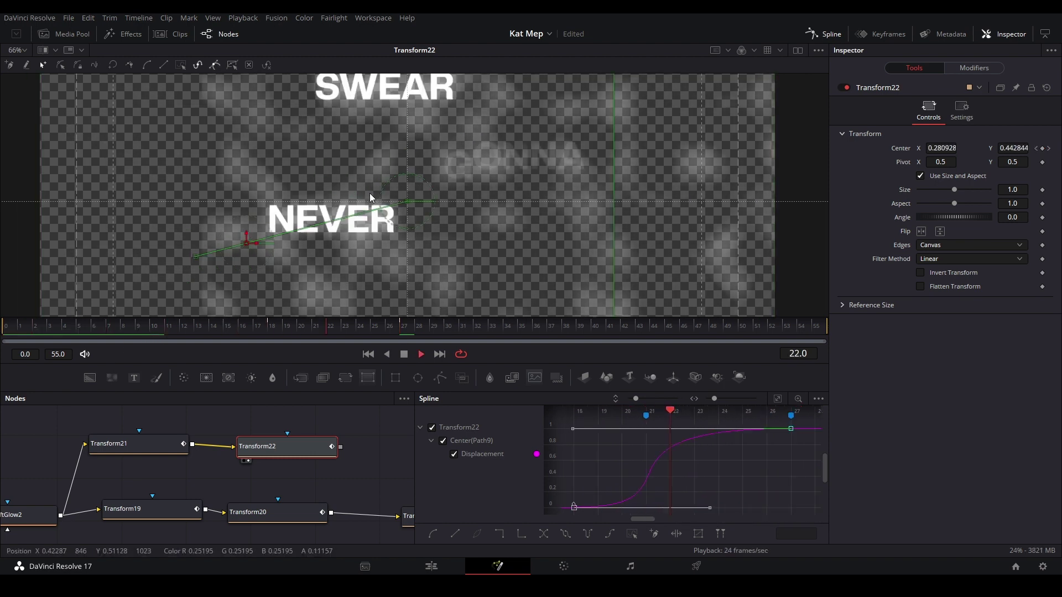
pyautogui.moveTo(196, 323); pyautogui.dragTo(268, 324)
# Step: Adjust Transform21's Center at frame 21 to X 0.832938, Y 0.395488 and replay the move between NEVER and GONNA
pyautogui.click(121, 443)
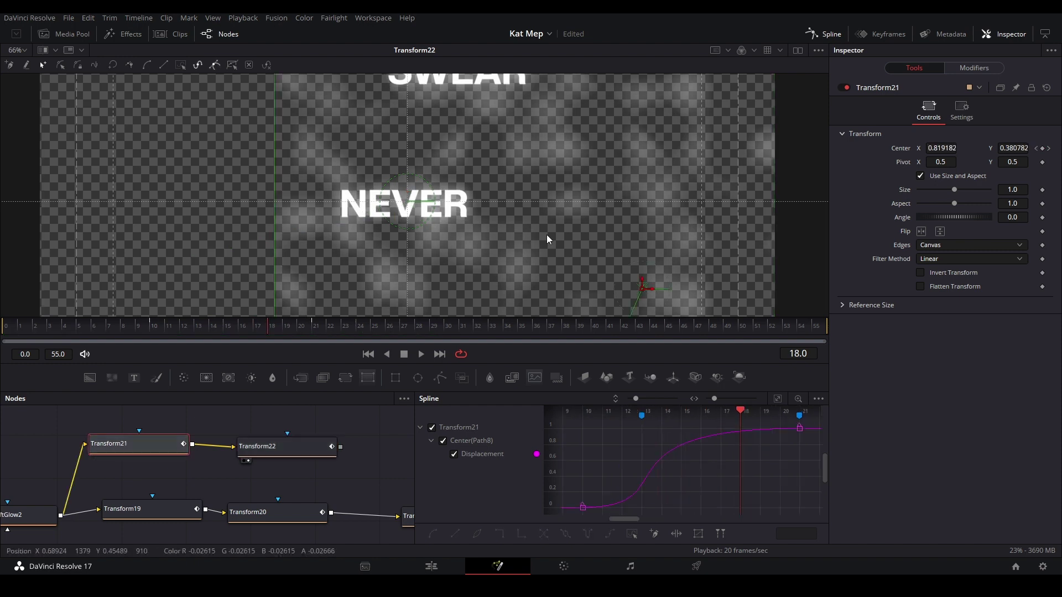
pyautogui.click(314, 326)
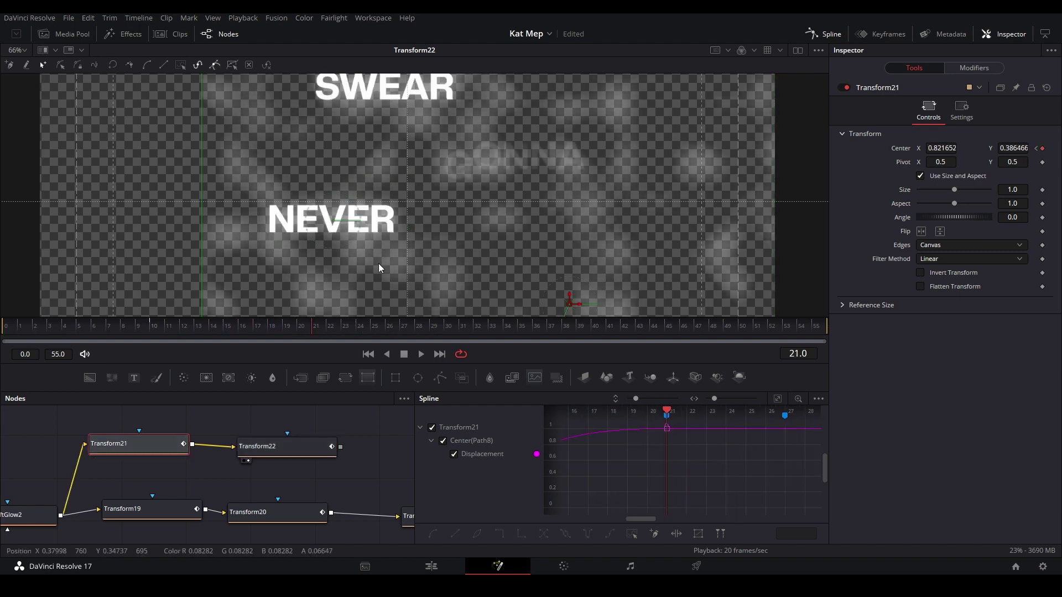
pyautogui.moveTo(136, 327); pyautogui.dragTo(58, 326)
pyautogui.press('space')
pyautogui.press('space')
pyautogui.moveTo(144, 325)
pyautogui.mouseDown()
pyautogui.moveTo(72, 339)
pyautogui.moveTo(397, 326)
pyautogui.moveTo(317, 327)
pyautogui.mouseUp()
pyautogui.press('space')
pyautogui.press('space')
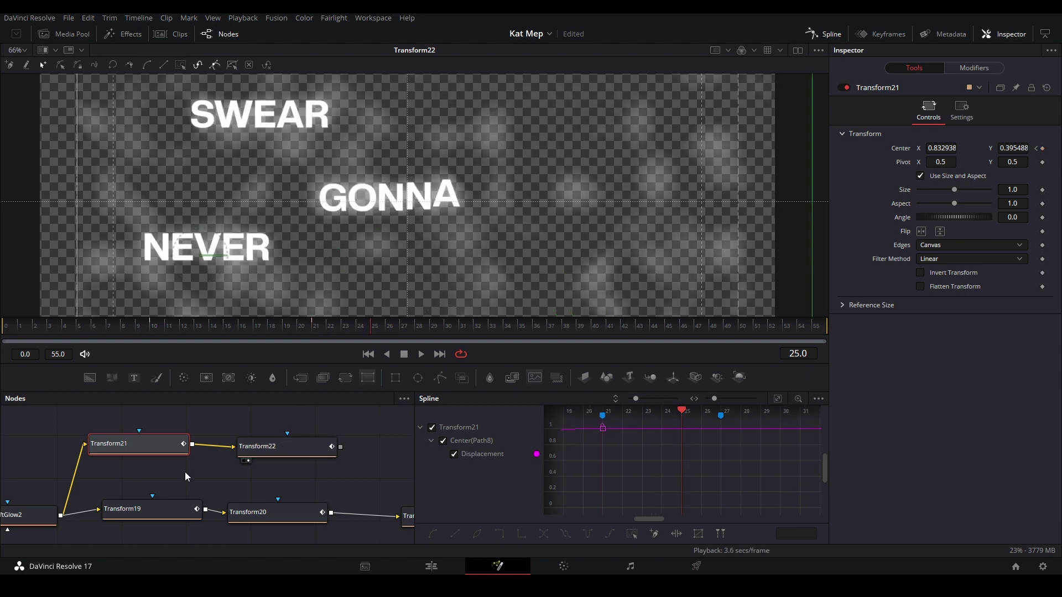
# Step: Display the Center curves of Transform21 and Transform22 together to compare their overlapping keyframes around frame 27
pyautogui.click(274, 445)
pyautogui.moveTo(123, 469); pyautogui.dragTo(310, 441)
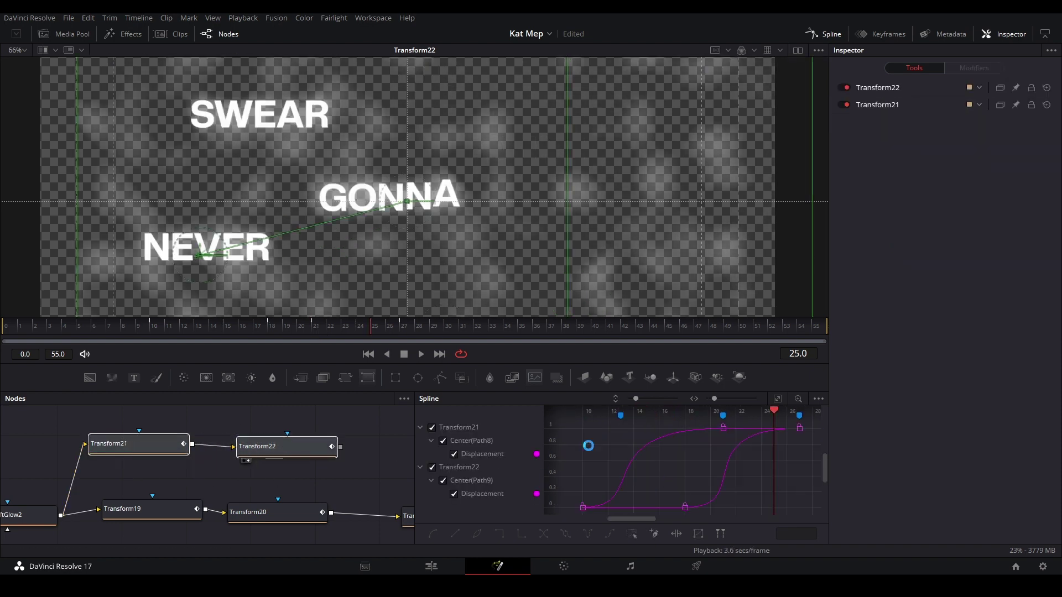
pyautogui.click(400, 327)
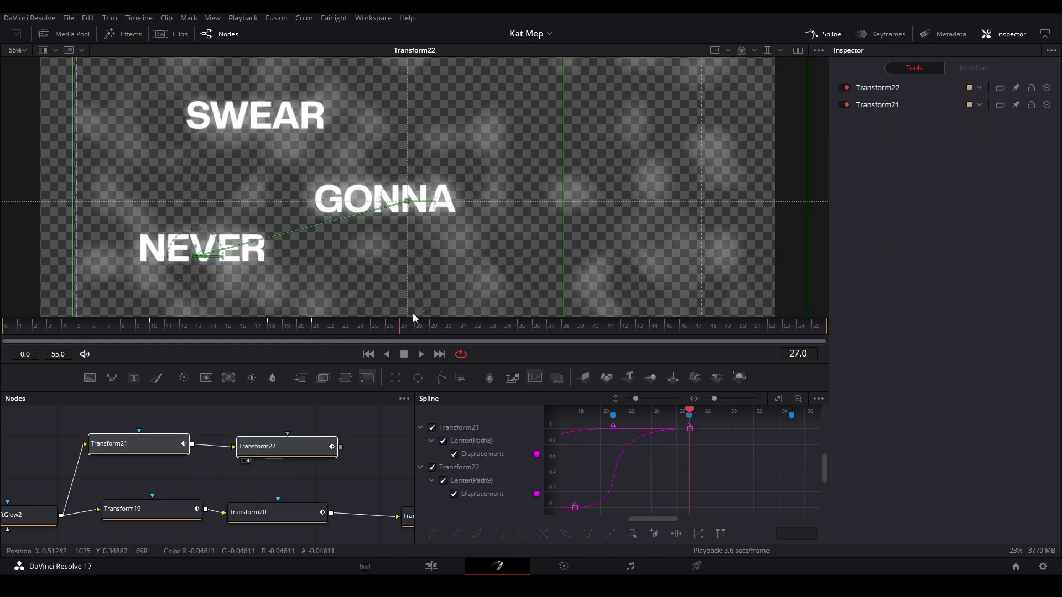
pyautogui.click(151, 437)
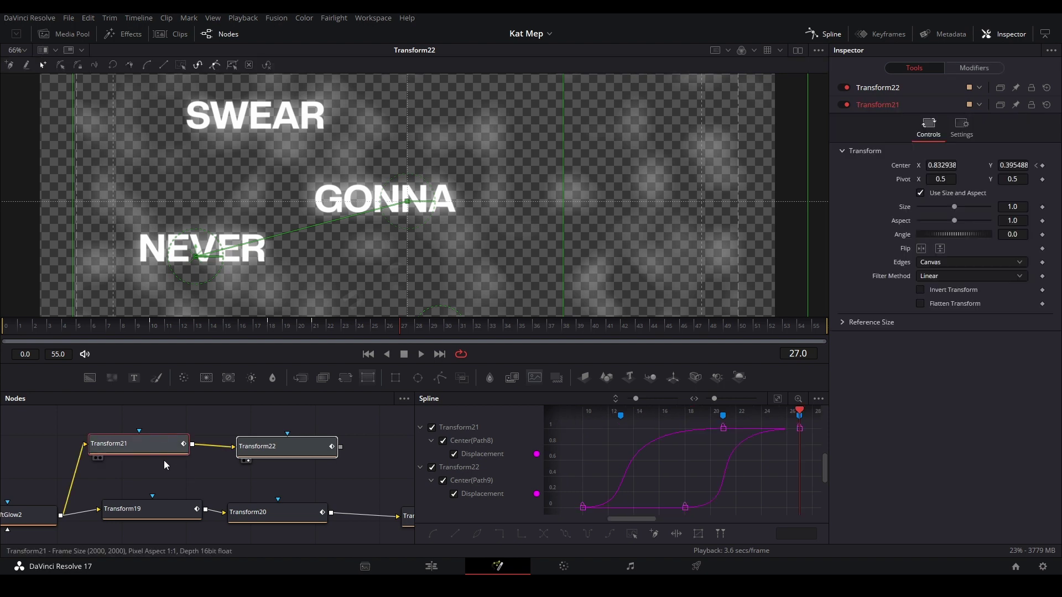
pyautogui.click(164, 461)
# Step: Add a holding keyframe to Transform21's Center at frame 24
pyautogui.click(139, 443)
pyautogui.moveTo(655, 458); pyautogui.dragTo(559, 476)
pyautogui.scroll(-3, 676, 453)
pyautogui.moveTo(734, 462); pyautogui.dragTo(696, 462)
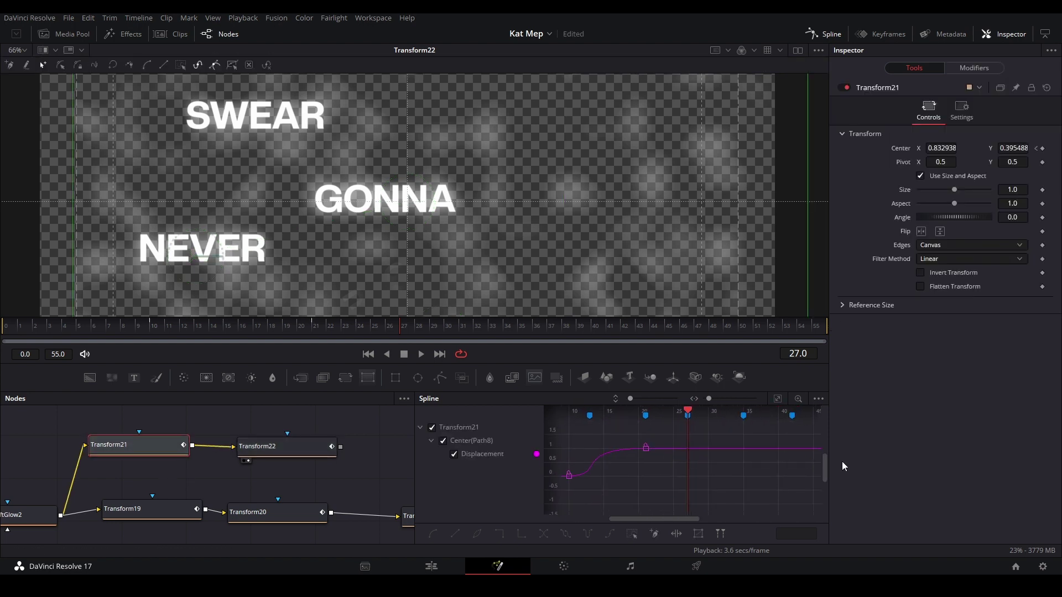
pyautogui.press('Left')
pyautogui.press('Left')
pyautogui.press('Left')
pyautogui.click(1041, 149)
# Step: Keyframe Transform21's Center at frame 35 with X 0.865293, Y 0.519548 to bring SEE to the middle of the frame
pyautogui.press('Right')
pyautogui.press('Right')
pyautogui.press('Right')
pyautogui.press('Right')
pyautogui.press('Right')
pyautogui.press('Right')
pyautogui.press('Right')
pyautogui.press('Right')
pyautogui.press('Right')
pyautogui.press('Right')
pyautogui.press('Right')
pyautogui.click(1042, 149)
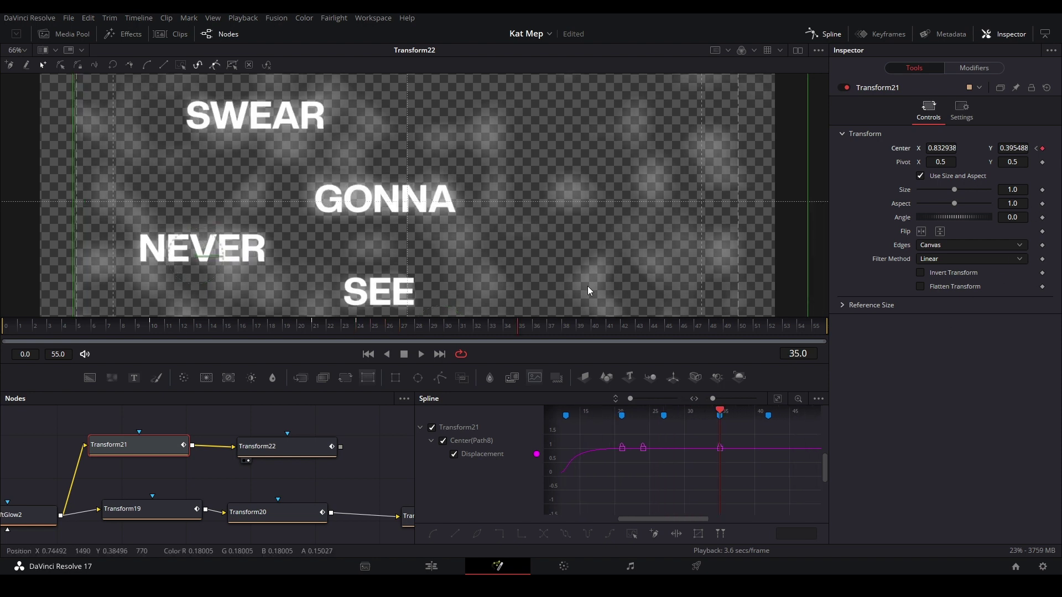
pyautogui.moveTo(584, 195); pyautogui.dragTo(607, 220)
pyautogui.moveTo(489, 243); pyautogui.dragTo(513, 152)
pyautogui.scroll(4, 470, 226)
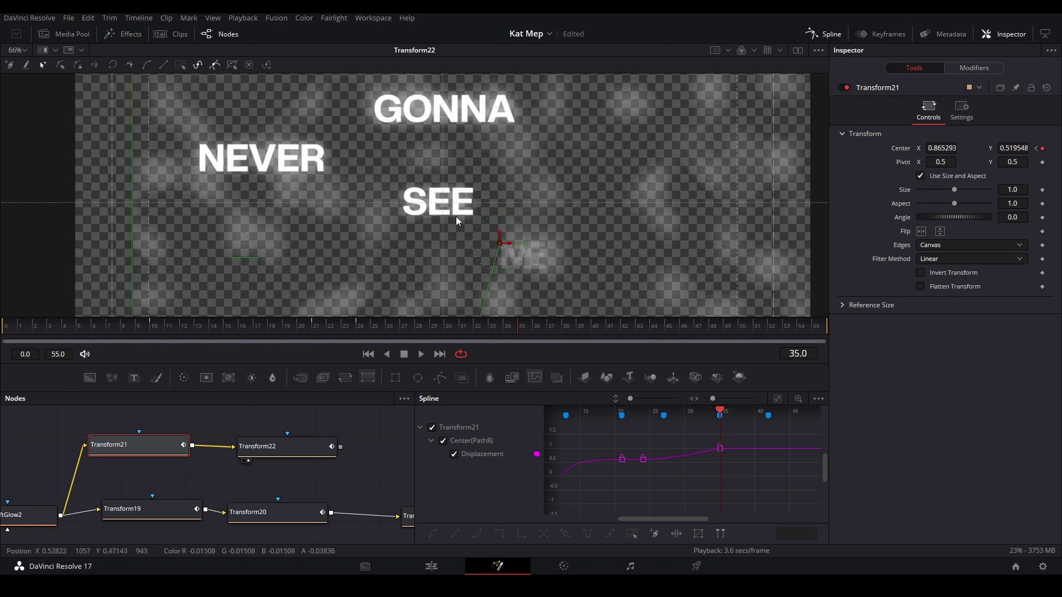
# Step: Play the animation from about frame 19 through frame 38 to check the move to SEE
pyautogui.click(286, 334)
pyautogui.press('space')
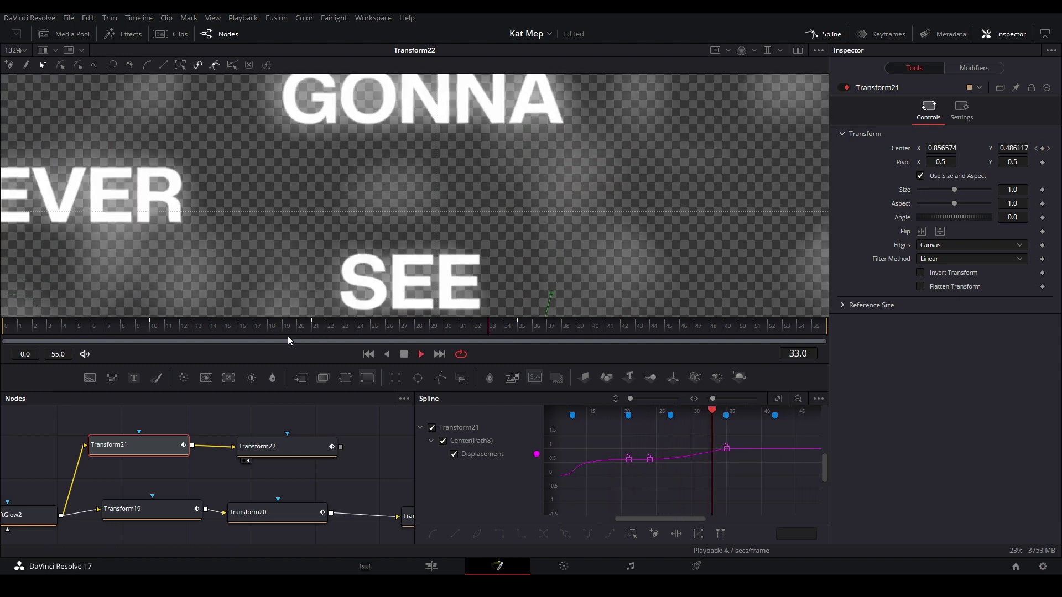
pyautogui.press('space')
# Step: Smooth Transform21's Center curve between frames 24 and 35 with long flat handles and replay the move
pyautogui.click(777, 398)
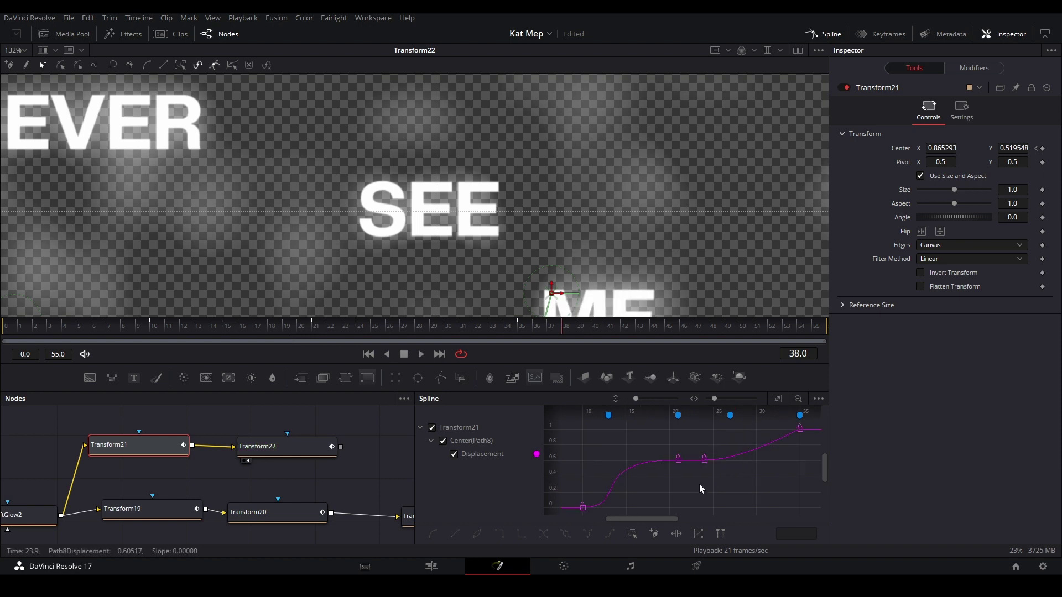
pyautogui.moveTo(811, 414); pyautogui.dragTo(810, 414)
pyautogui.click(327, 326)
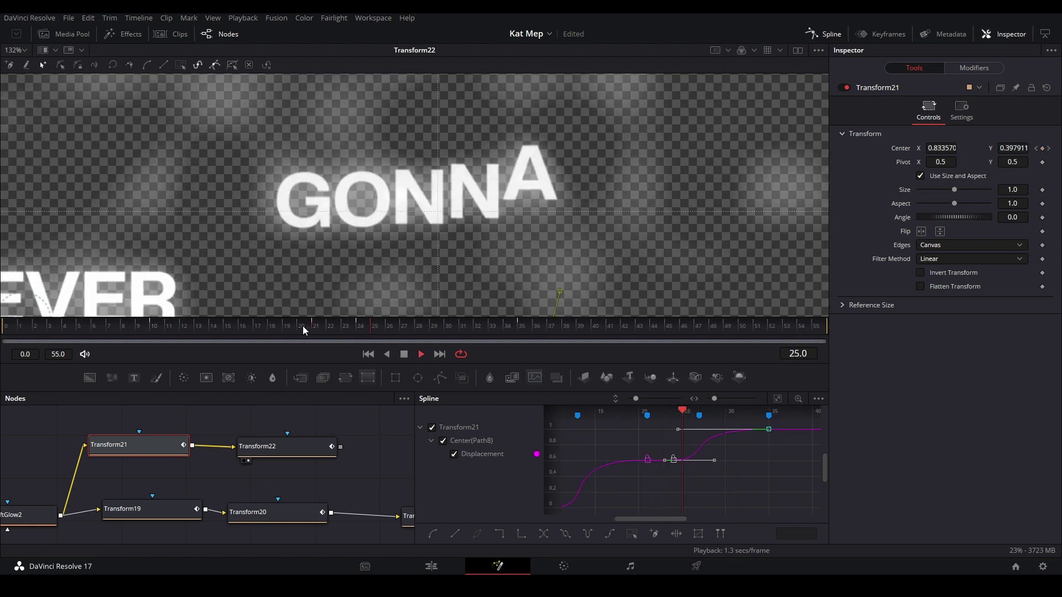
pyautogui.click(327, 328)
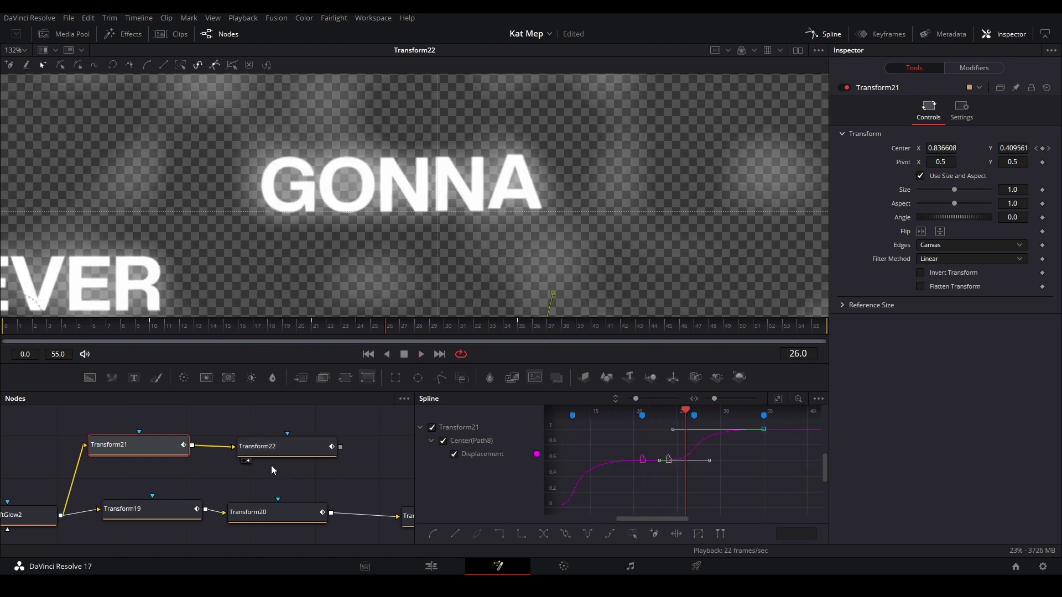
# Step: Add a holding keyframe to Transform22's Center at frame 32
pyautogui.click(280, 449)
pyautogui.moveTo(391, 333)
pyautogui.mouseDown()
pyautogui.moveTo(415, 333)
pyautogui.moveTo(399, 330)
pyautogui.mouseUp()
pyautogui.scroll(-5, 613, 442)
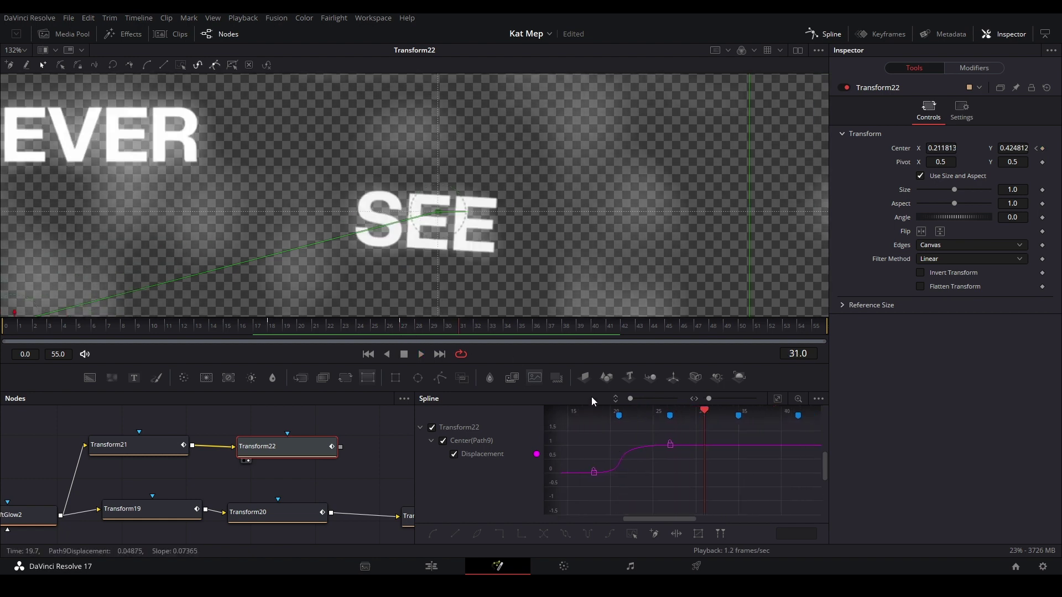
pyautogui.moveTo(476, 322); pyautogui.dragTo(523, 330)
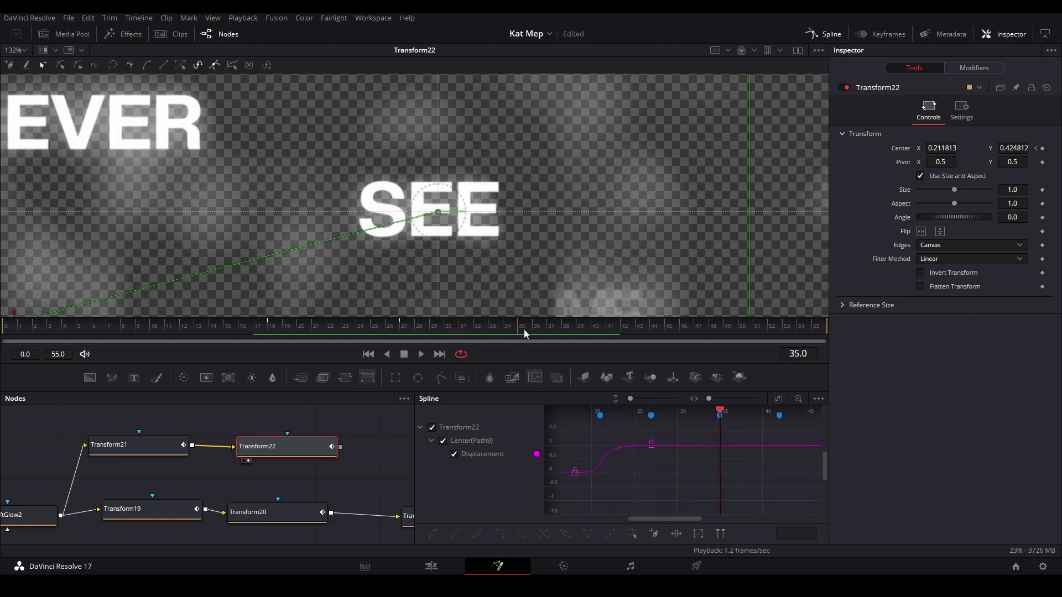
pyautogui.moveTo(746, 265); pyautogui.dragTo(666, 222)
pyautogui.press('Left')
pyautogui.press('Left')
pyautogui.press('Left')
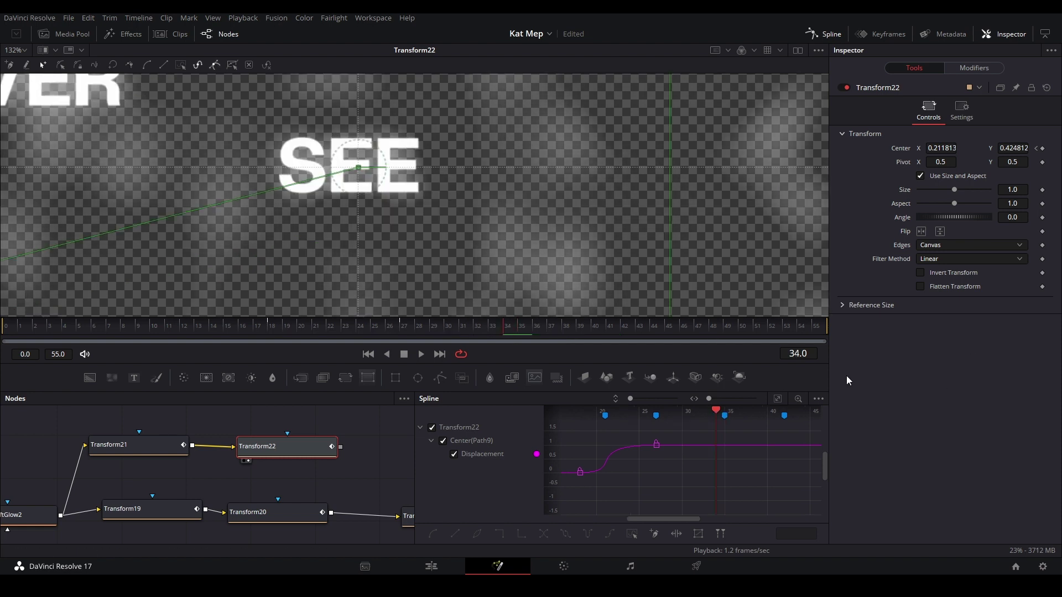
pyautogui.click(1042, 149)
# Step: Keyframe Transform22's Center at frame 42 with X 0.091298, Y 0.500809 to bring ME to the middle of the frame
pyautogui.press('Right')
pyautogui.press('Right')
pyautogui.press('Right')
pyautogui.press('Right')
pyautogui.press('Right')
pyautogui.press('Right')
pyautogui.press('Right')
pyautogui.press('Right')
pyautogui.press('Right')
pyautogui.press('Right')
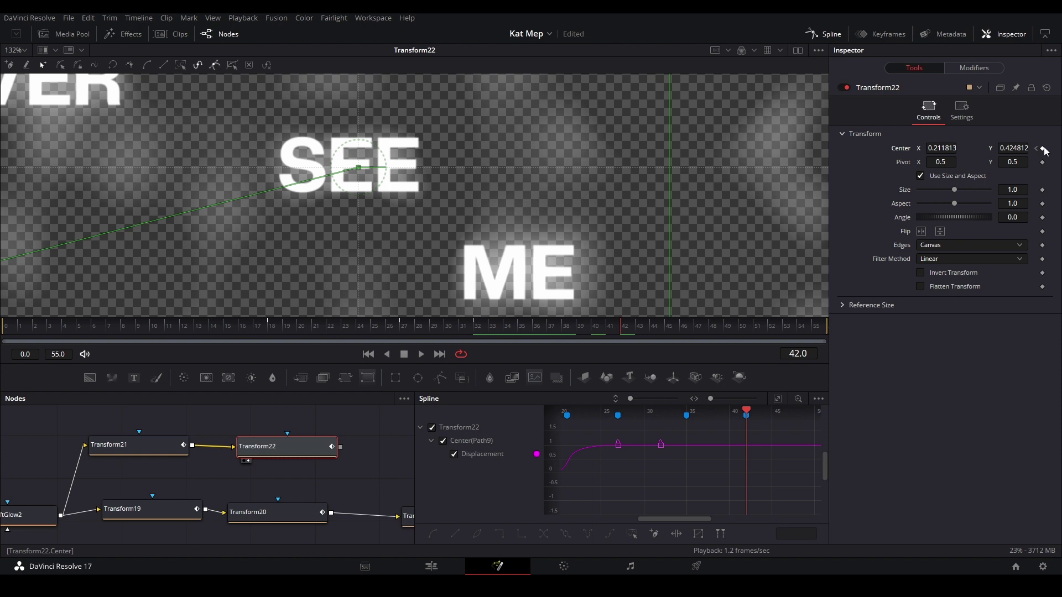
pyautogui.click(1042, 148)
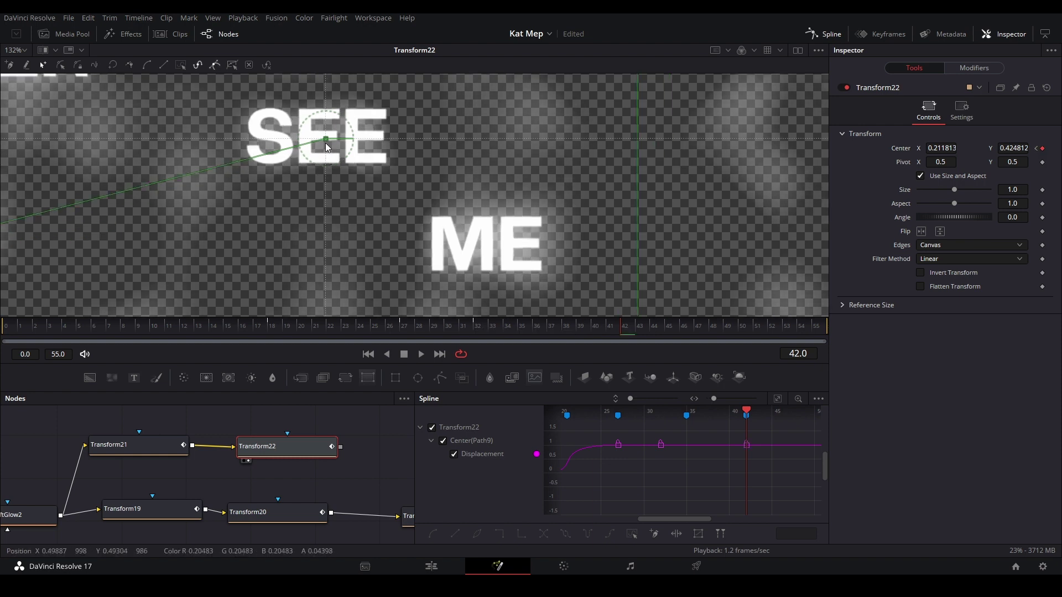
pyautogui.scroll(-3, 397, 179)
pyautogui.moveTo(934, 149); pyautogui.dragTo(870, 148)
pyautogui.moveTo(477, 208); pyautogui.dragTo(470, 147)
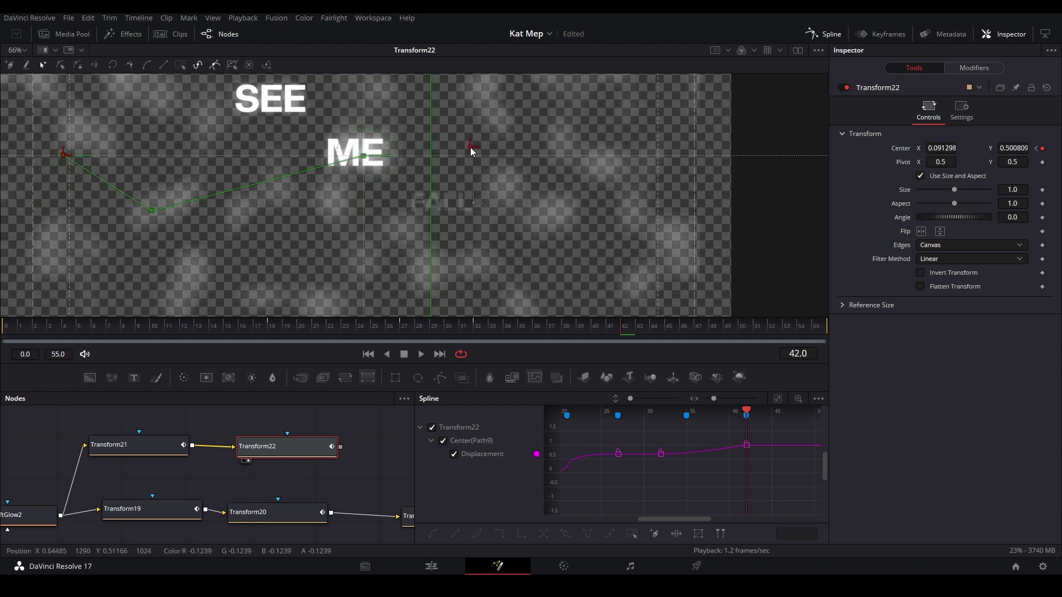
# Step: Smooth Transform22's Center curve between frames 32 and 42 with long flat handles and replay the move to ME
pyautogui.click(776, 399)
pyautogui.moveTo(814, 409); pyautogui.dragTo(812, 421)
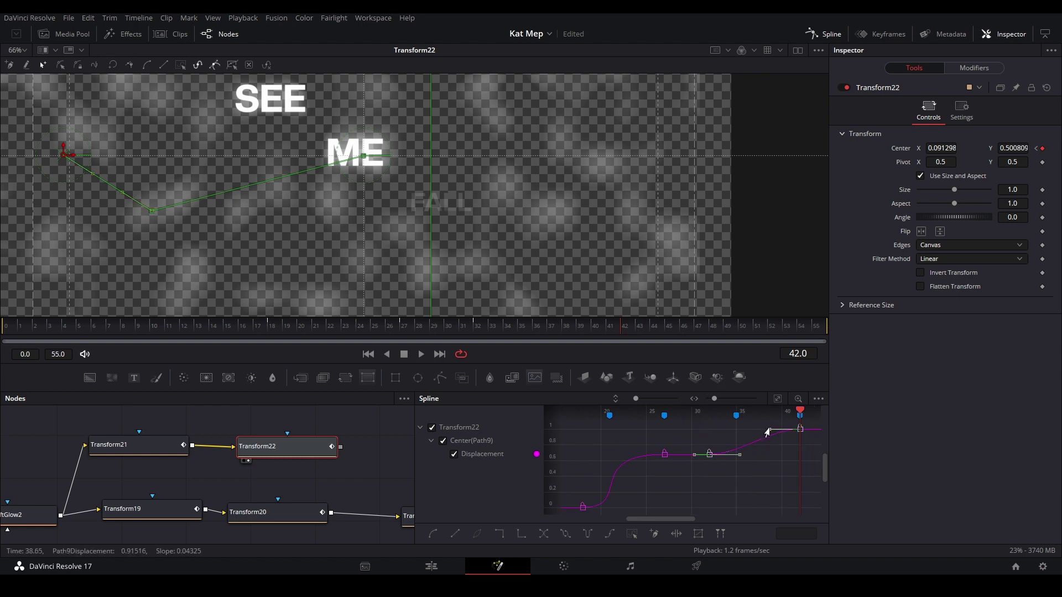
pyautogui.moveTo(737, 459); pyautogui.dragTo(760, 460)
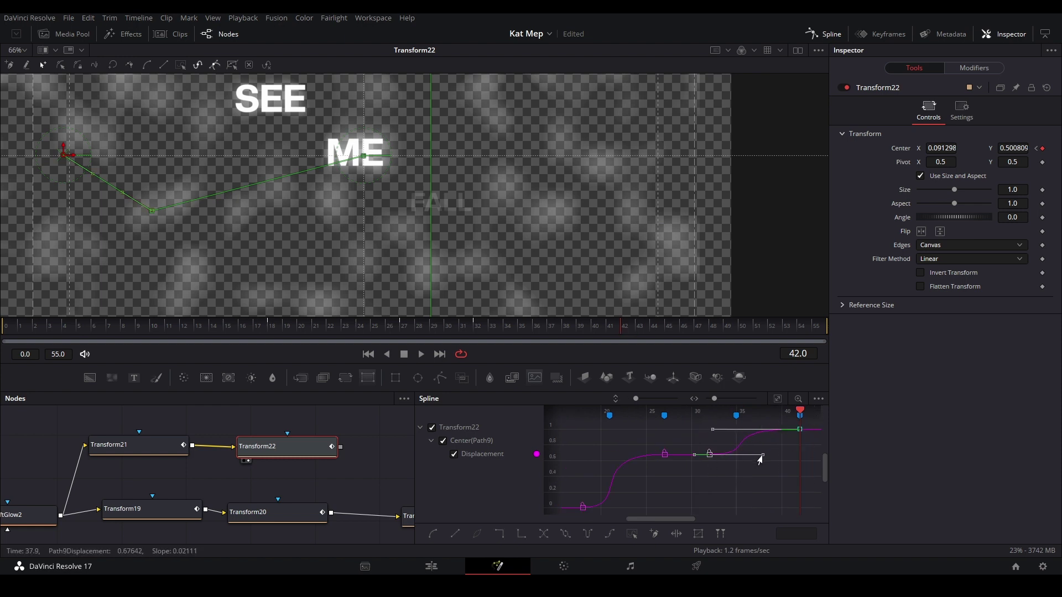
pyautogui.press('space')
pyautogui.click(296, 324)
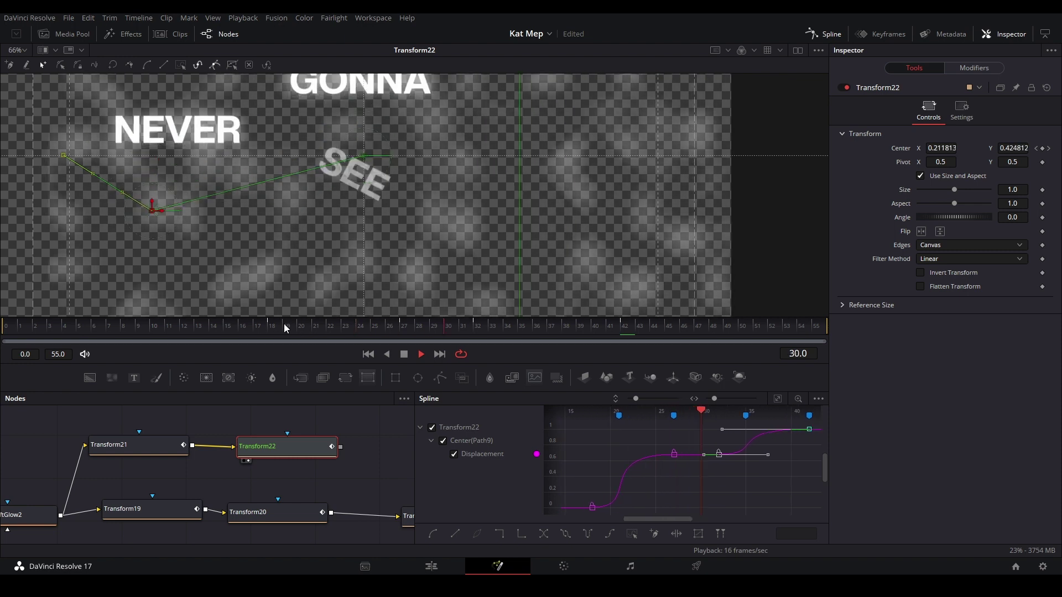
pyautogui.moveTo(284, 324); pyautogui.dragTo(592, 343)
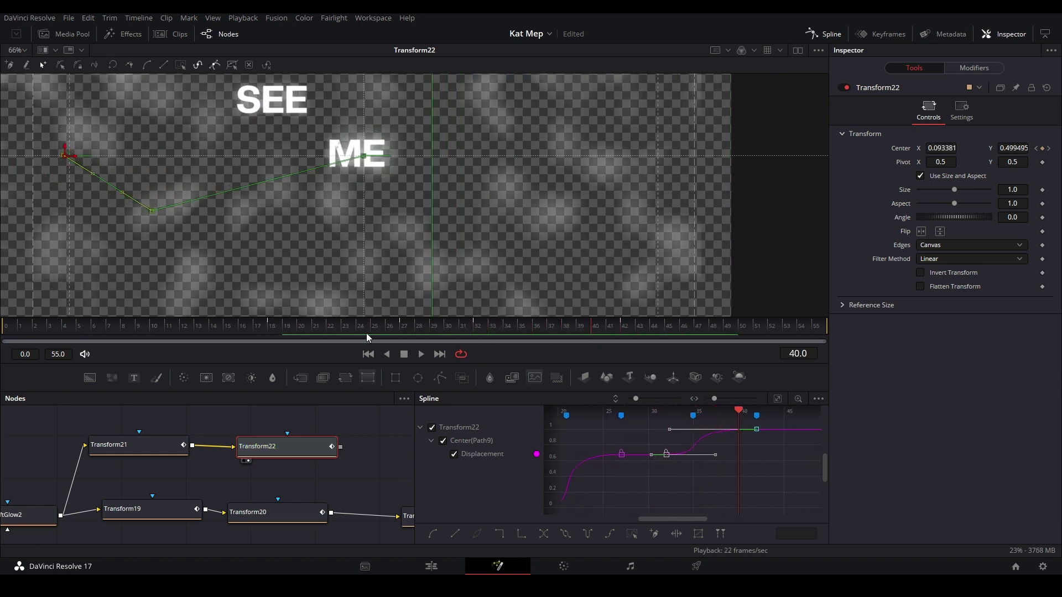
# Step: Add a holding keyframe to Transform21's Center at frame 39
pyautogui.click(154, 445)
pyautogui.click(662, 330)
pyautogui.moveTo(662, 330); pyautogui.dragTo(632, 334)
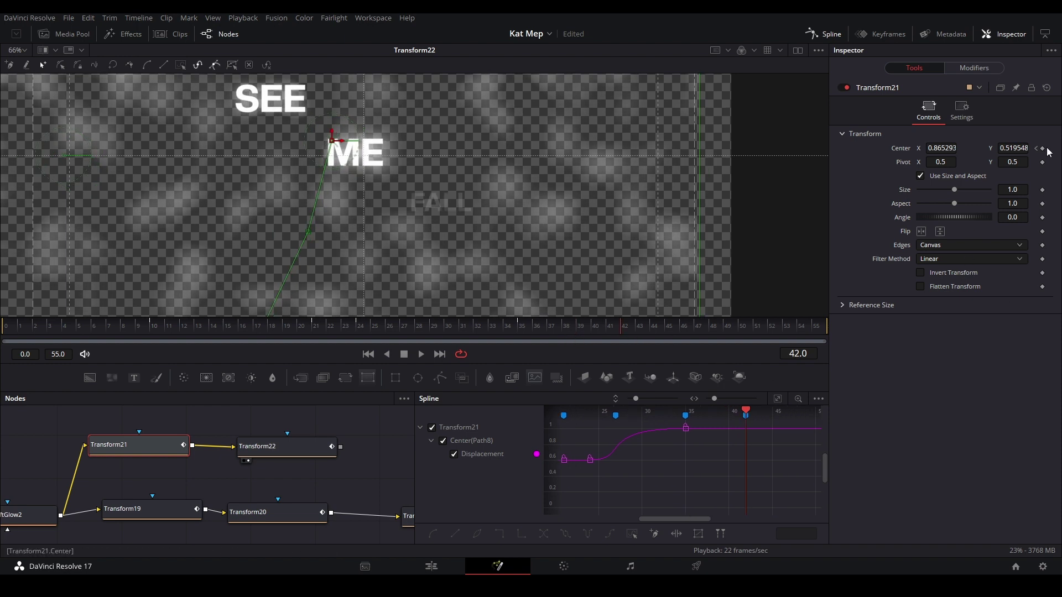
pyautogui.press('Left')
pyautogui.press('Left')
pyautogui.press('Left')
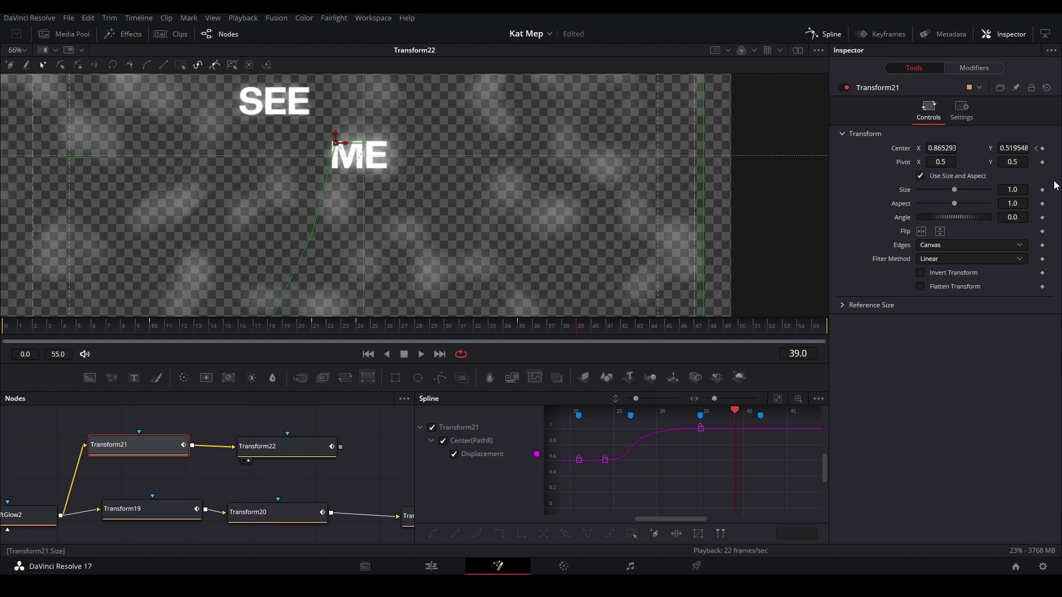
# Step: Keyframe Transform21's Center at frame 55 with X 0.759951, Y 0.582754 to centre FALL, and ease the curve from frame 39
pyautogui.press('space')
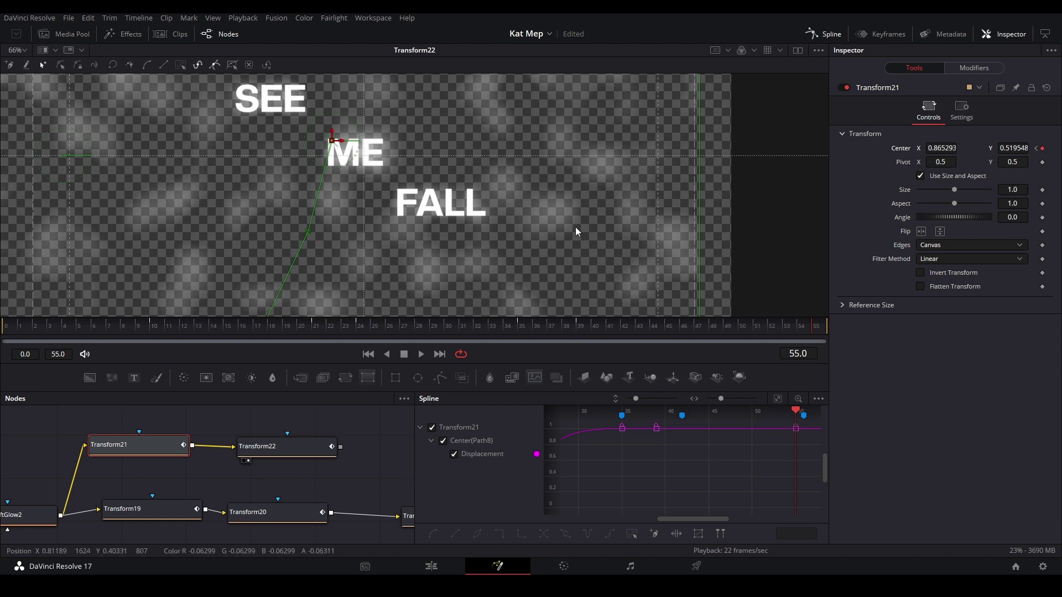
pyautogui.moveTo(572, 251); pyautogui.dragTo(495, 205)
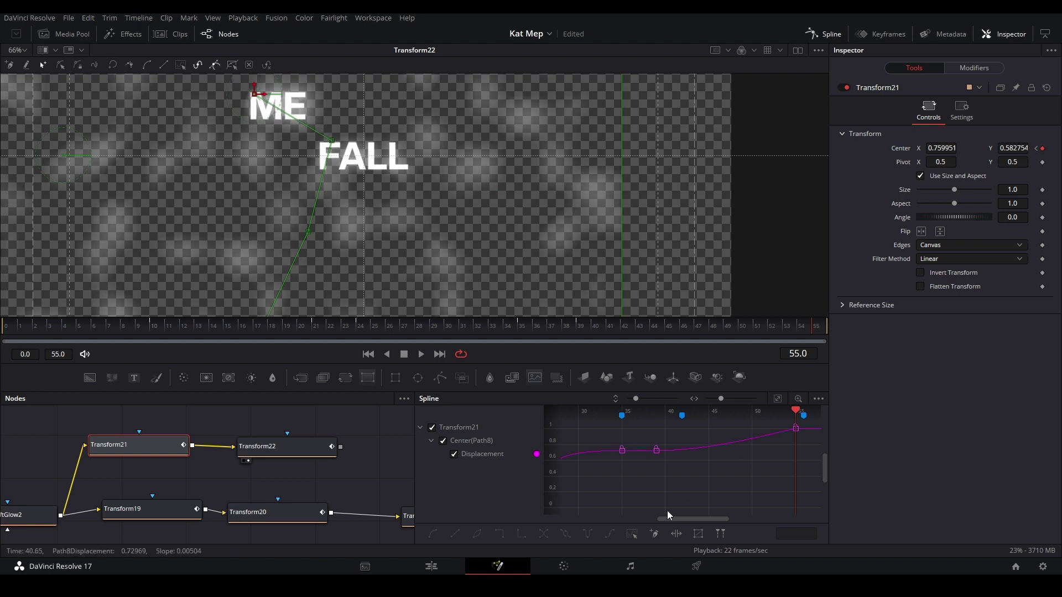
pyautogui.moveTo(714, 435); pyautogui.dragTo(797, 422)
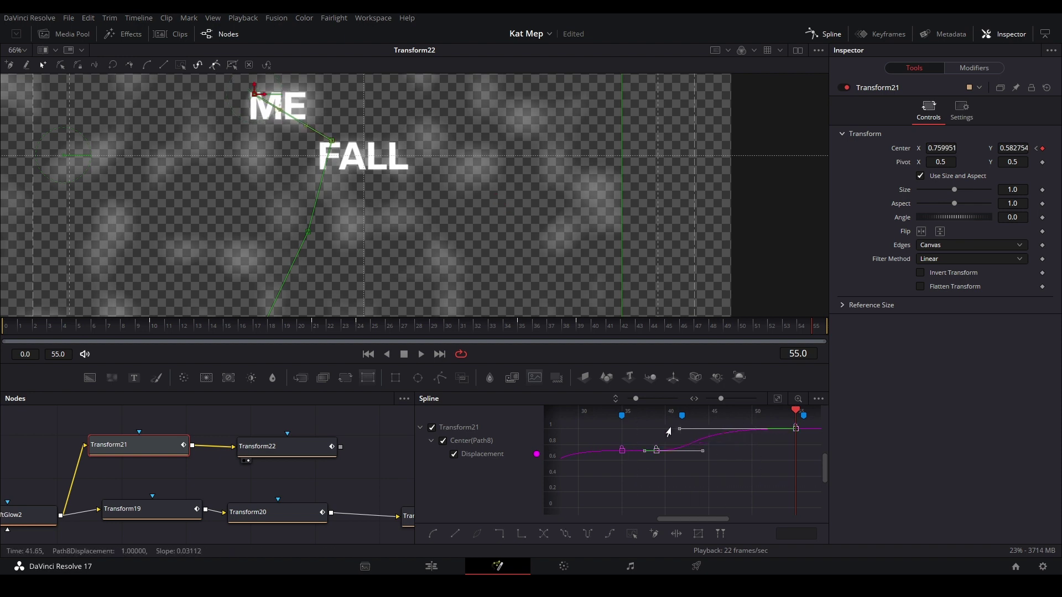
pyautogui.press('space')
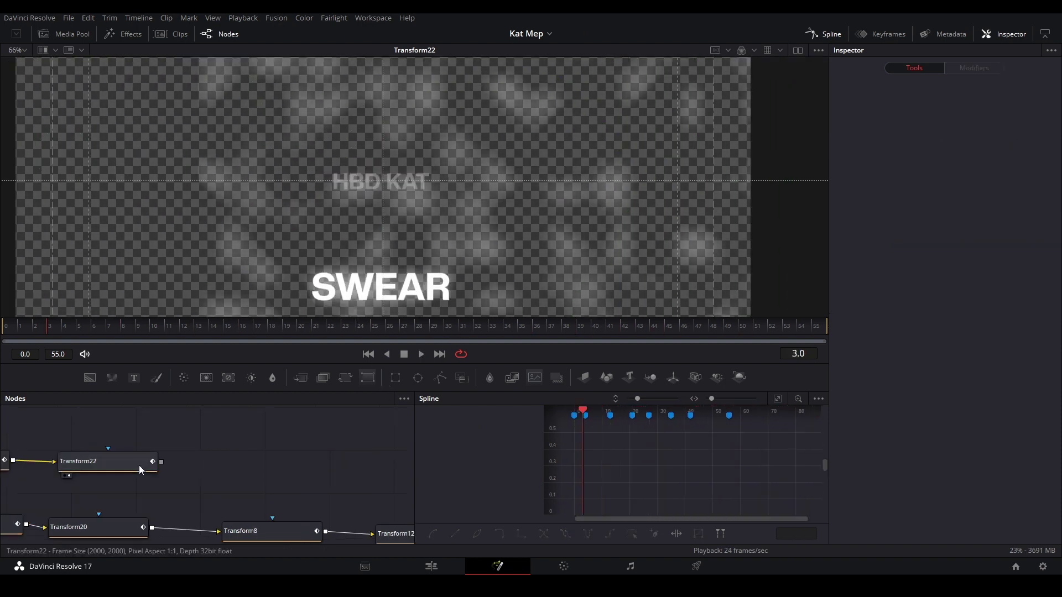
# Step: Add a Transform node after Transform22 and go to frame 0
pyautogui.click(142, 466)
pyautogui.click(347, 383)
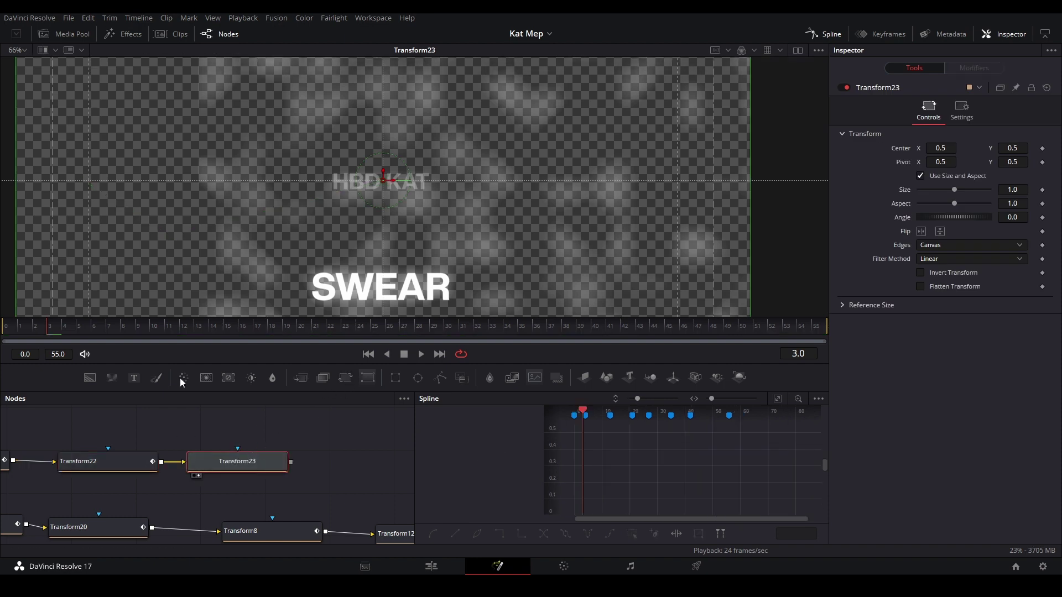
pyautogui.moveTo(22, 324); pyautogui.dragTo(4, 325)
pyautogui.moveTo(238, 468); pyautogui.dragTo(242, 460)
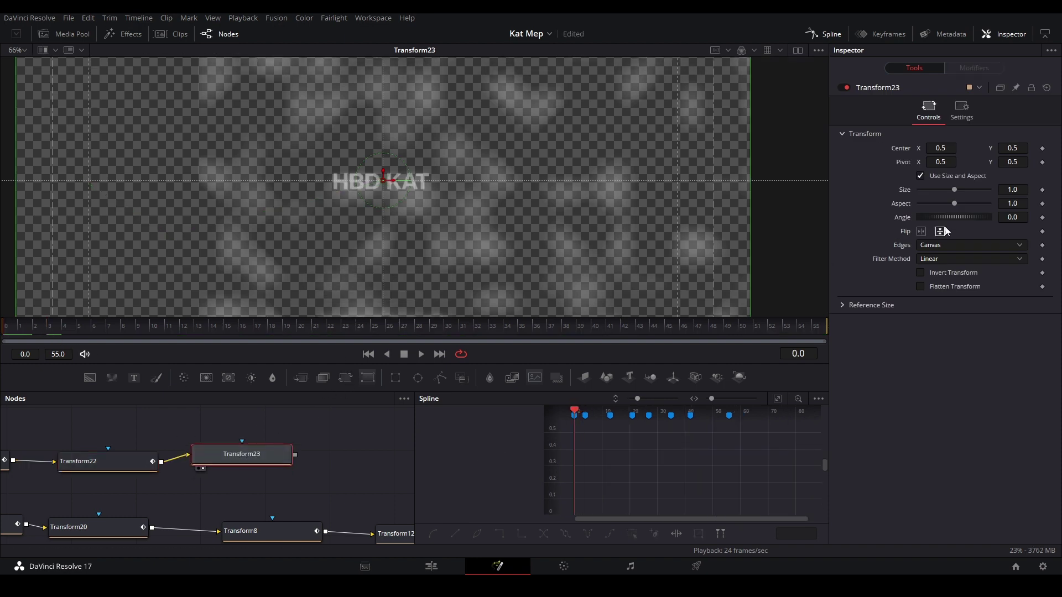
# Step: Keyframe Transform23's Size from 2.33 at frame 0 to 1.0 at frame 9
pyautogui.click(1043, 191)
pyautogui.press('space')
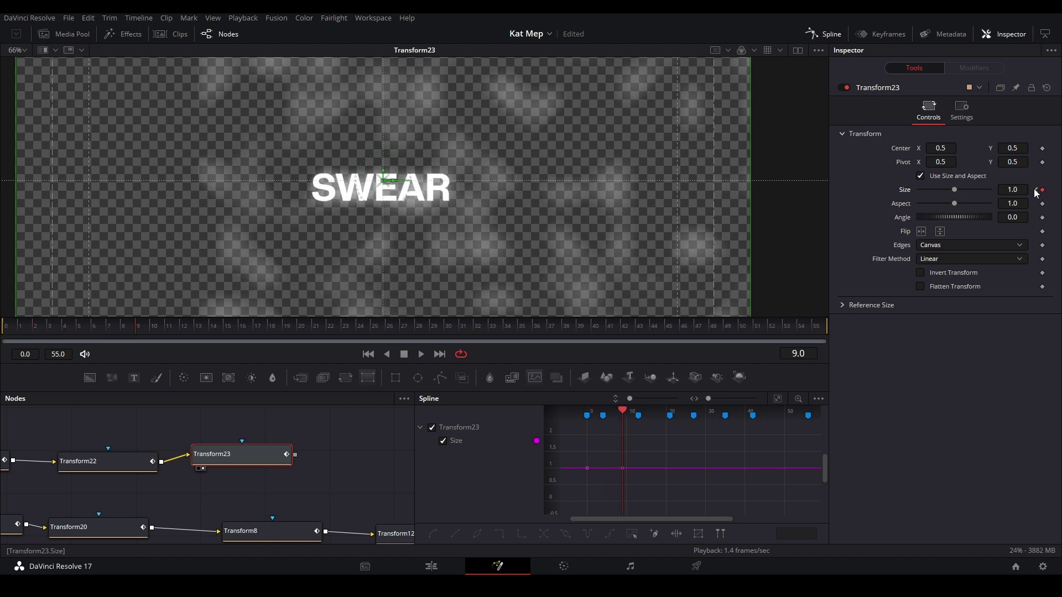
pyautogui.click(1035, 191)
pyautogui.moveTo(954, 190); pyautogui.dragTo(966, 189)
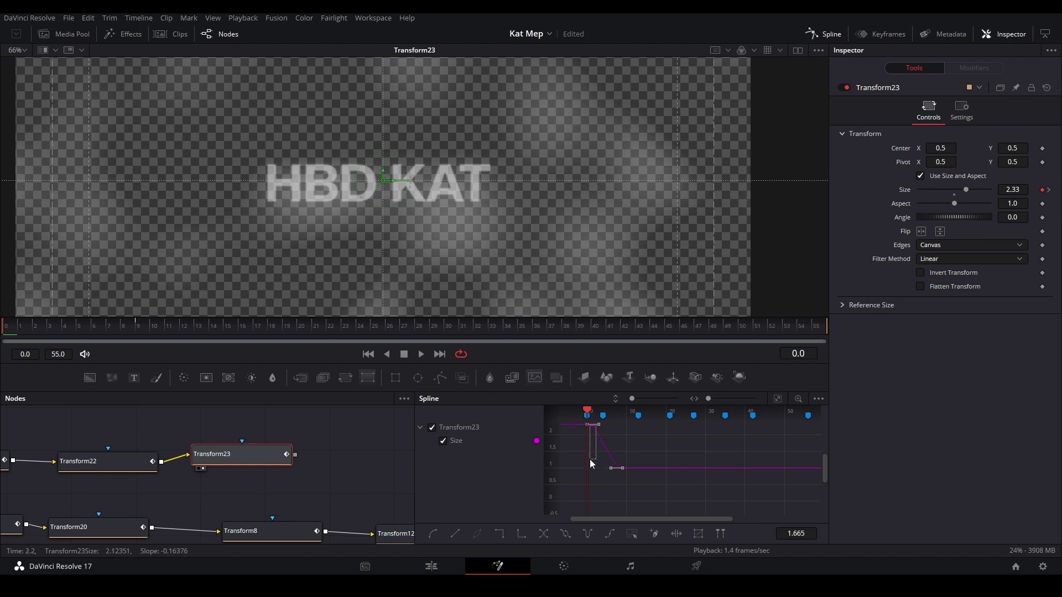
# Step: Shape Transform23's Size curve to fall steeply from frame 0 and flatten towards frame 9, and play it
pyautogui.hotkey('ctrl', 'f')
pyautogui.hotkey('ctrl', 'a')
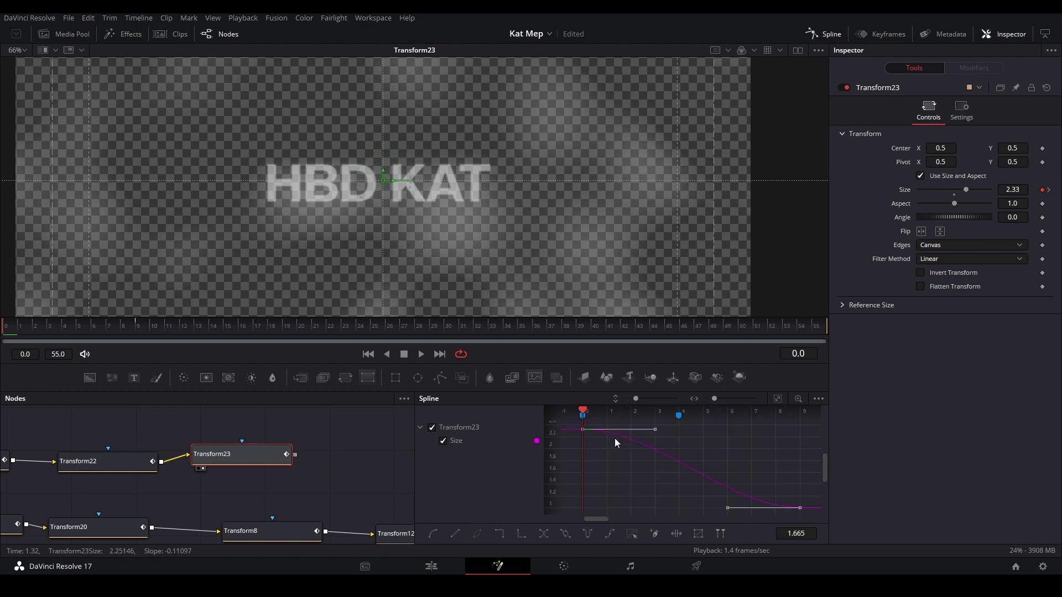
pyautogui.moveTo(651, 431); pyautogui.dragTo(595, 500)
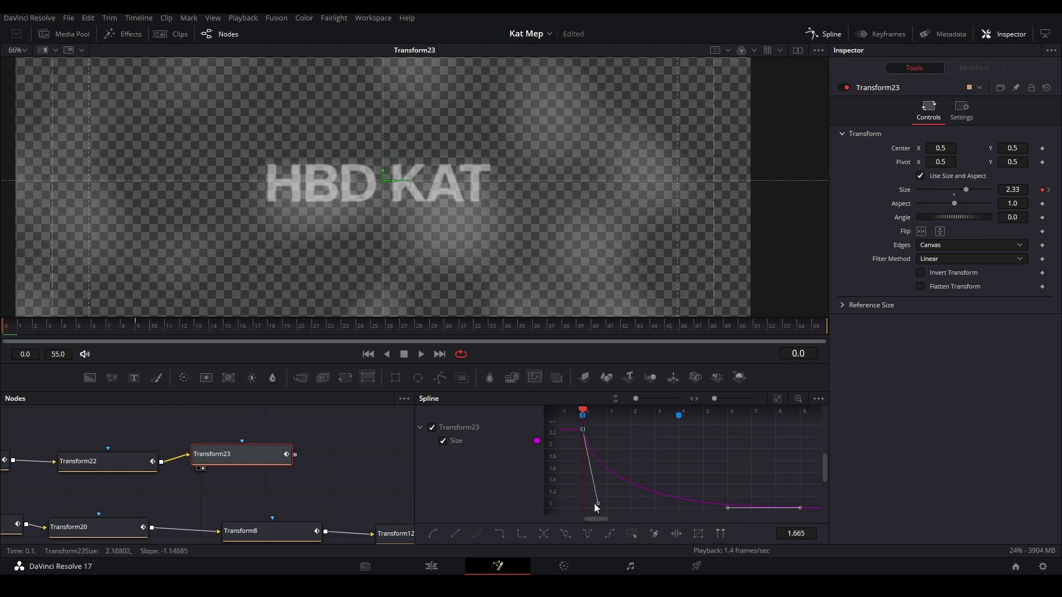
pyautogui.press('space')
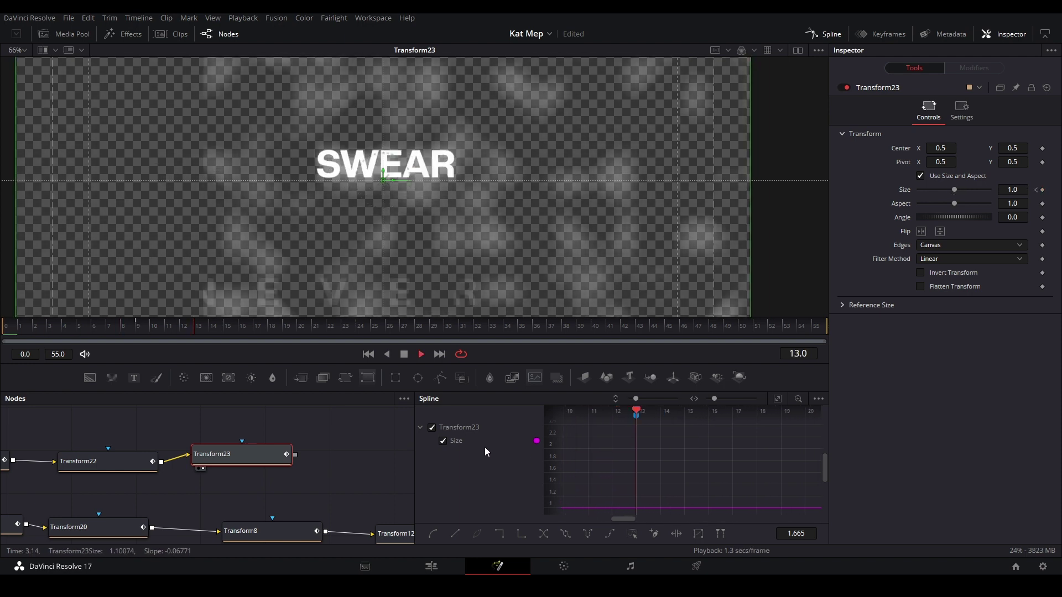
# Step: Move Transform23's ending Size keyframe to frame 13, reshape the steep drop from frame 0, and replay the zoom-out
pyautogui.moveTo(178, 326); pyautogui.dragTo(198, 334)
pyautogui.scroll(-2, 679, 470)
pyautogui.moveTo(648, 490); pyautogui.dragTo(706, 468)
pyautogui.moveTo(642, 466); pyautogui.dragTo(573, 429)
pyautogui.moveTo(612, 487); pyautogui.dragTo(606, 501)
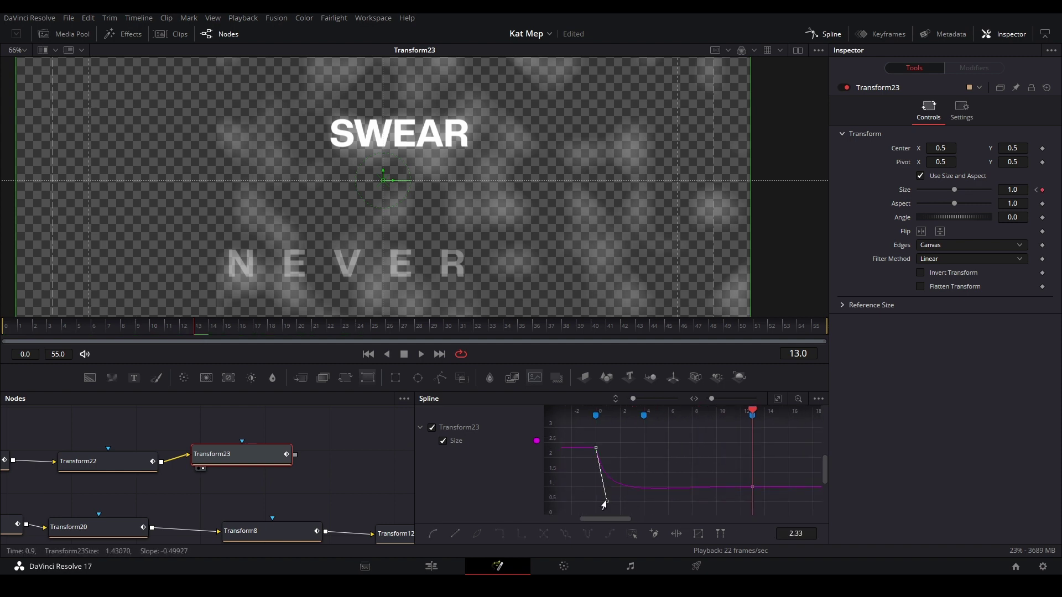
pyautogui.press('space')
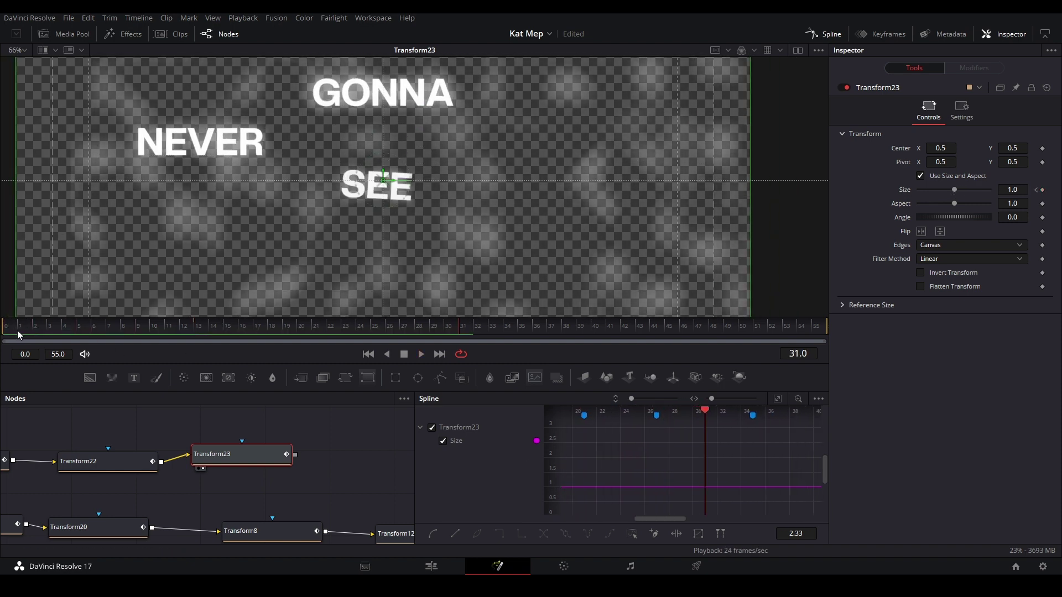
pyautogui.press('space')
# Step: Add a Transform node after Transform23 and keyframe its Size from 1.0 at frame 51 to 0.661 at frame 55
pyautogui.moveTo(278, 465); pyautogui.dragTo(287, 469)
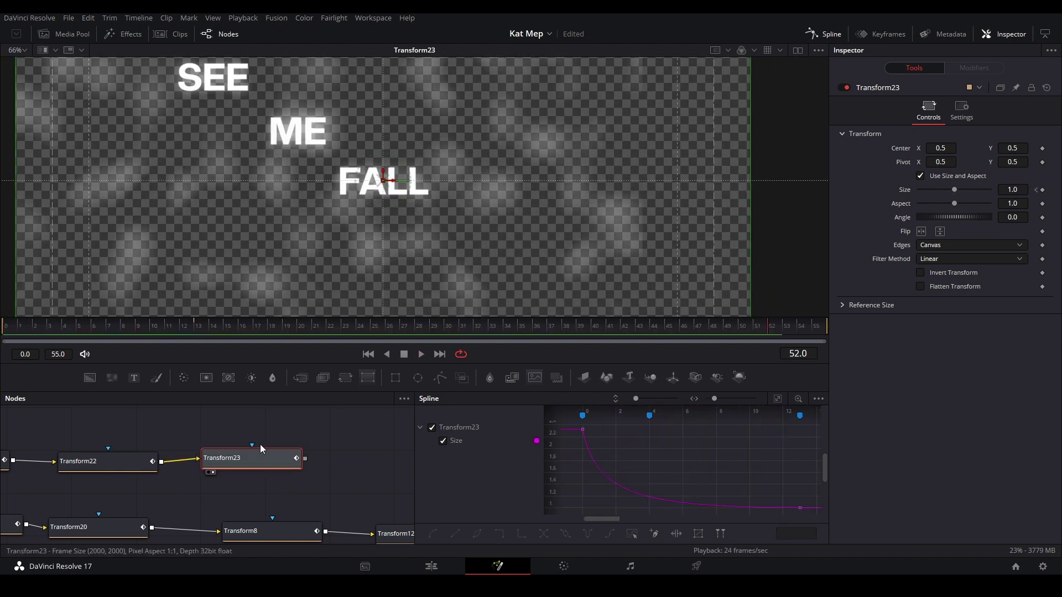
pyautogui.click(345, 377)
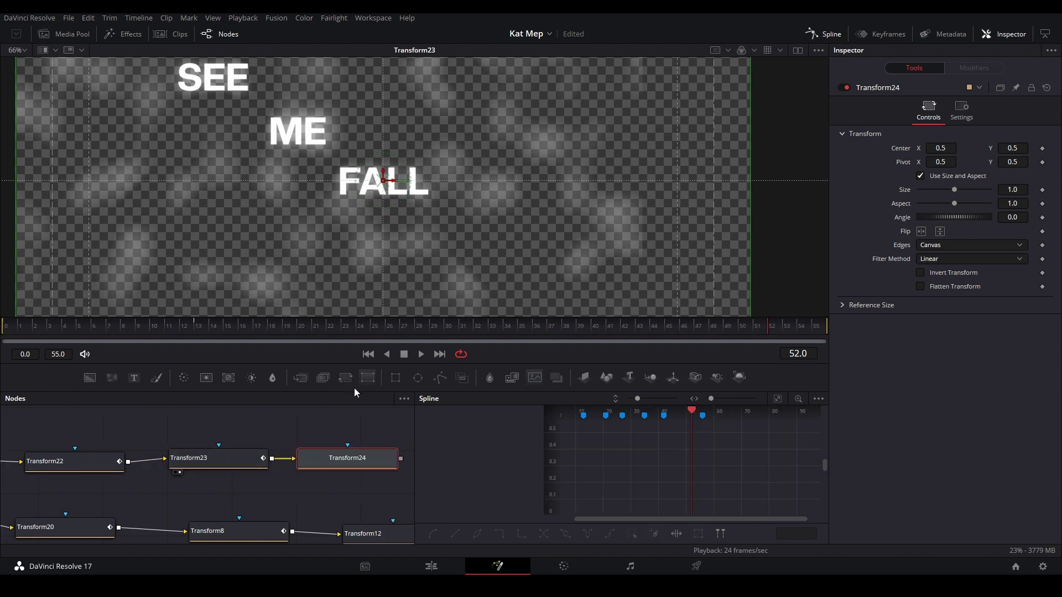
pyautogui.click(816, 330)
pyautogui.click(1041, 189)
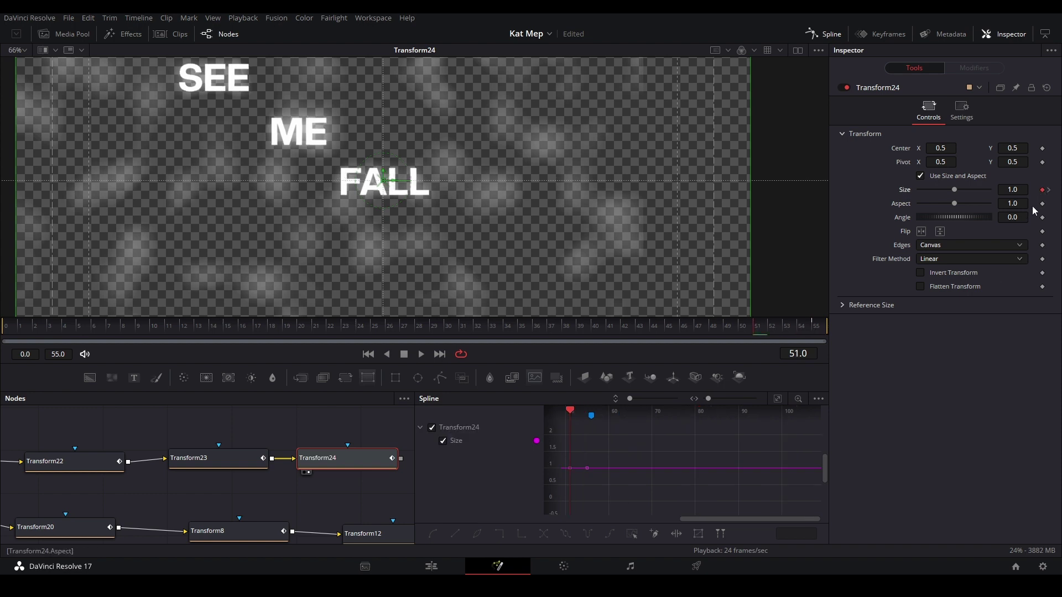
pyautogui.click(1048, 190)
pyautogui.moveTo(1016, 191); pyautogui.dragTo(829, 191)
# Step: Shape Transform24's Size curve to start flat at frame 51 and drop steeply into frame 55, and replay the ending
pyautogui.click(777, 399)
pyautogui.hotkey('ctrl', 'a')
pyautogui.moveTo(727, 507); pyautogui.dragTo(782, 434)
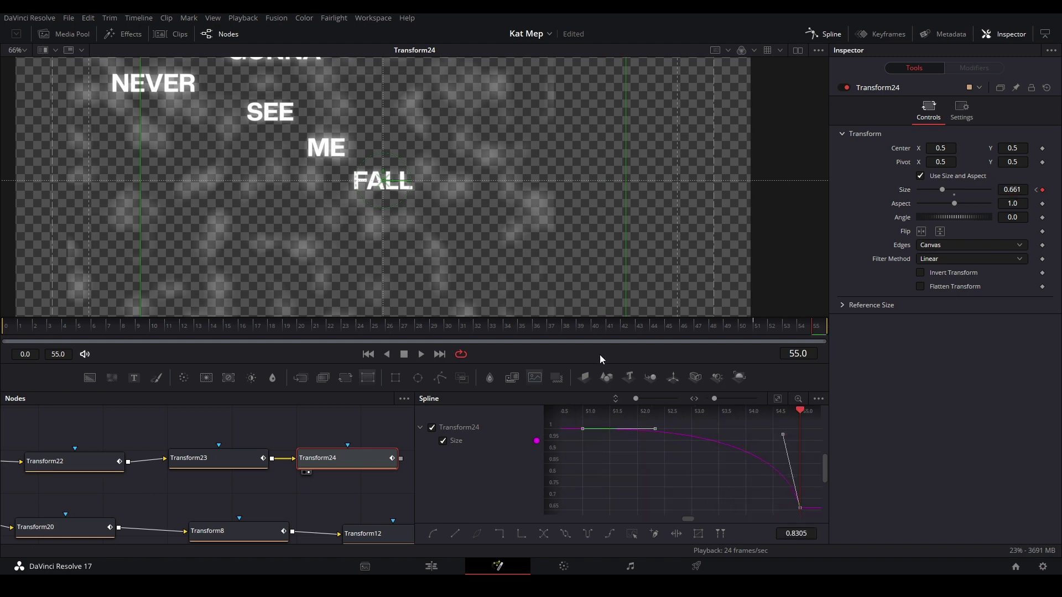
pyautogui.click(466, 325)
pyautogui.press('space')
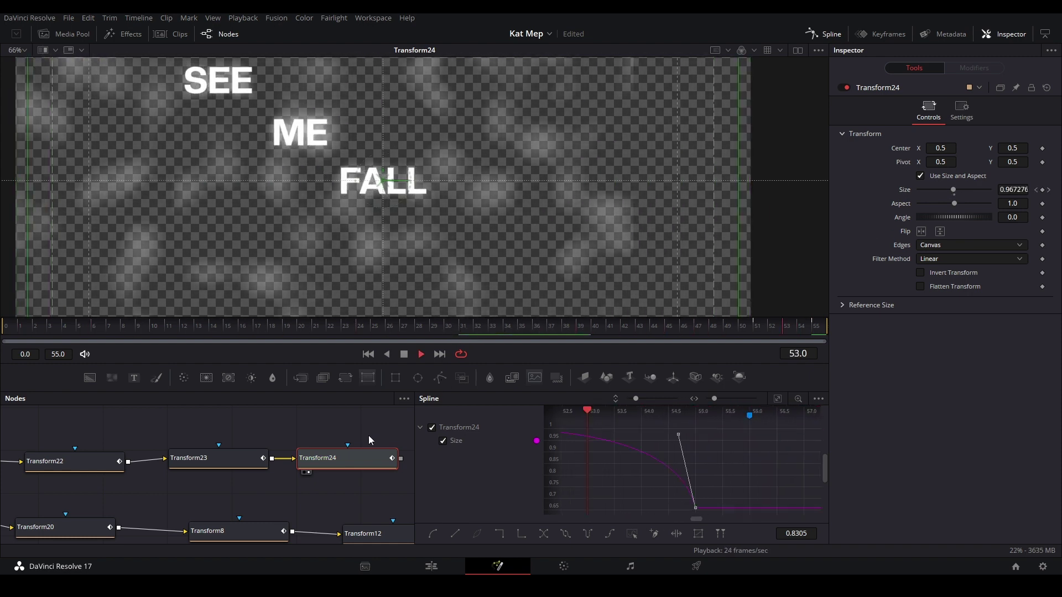
pyautogui.press('space')
# Step: Add a 1920 by 1080 Crop node after Transform24 with Keep Centered turned on
pyautogui.moveTo(369, 436); pyautogui.dragTo(227, 434)
pyautogui.click(343, 446)
pyautogui.click(212, 462)
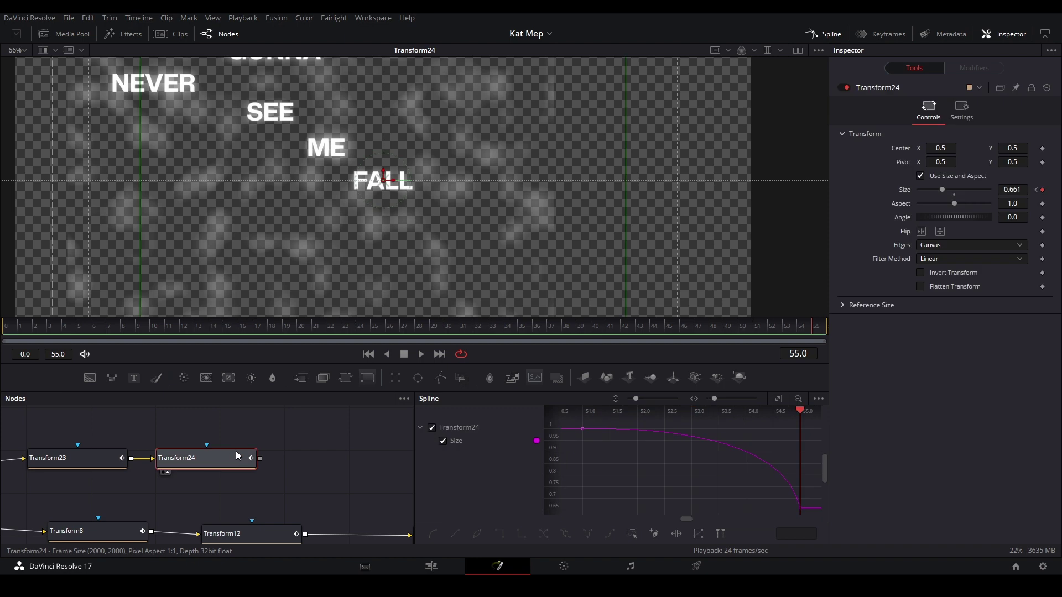
pyautogui.hotkey('shift', 'space')
pyautogui.write('crop')
pyautogui.press('Return')
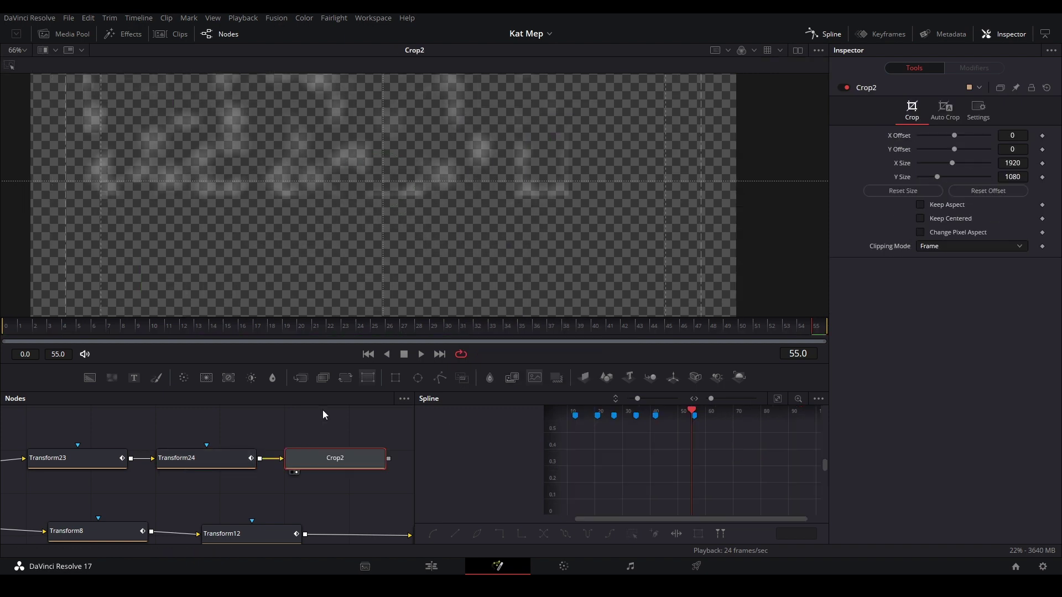
pyautogui.click(923, 219)
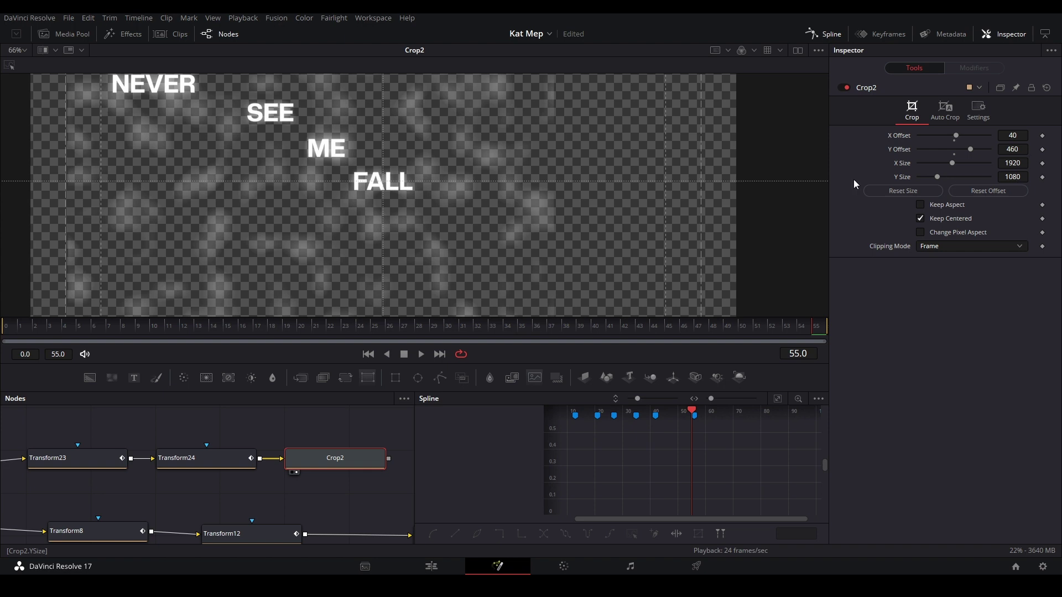
pyautogui.scroll(-2, 531, 197)
pyautogui.scroll(1, 531, 197)
pyautogui.moveTo(515, 213); pyautogui.dragTo(457, 262)
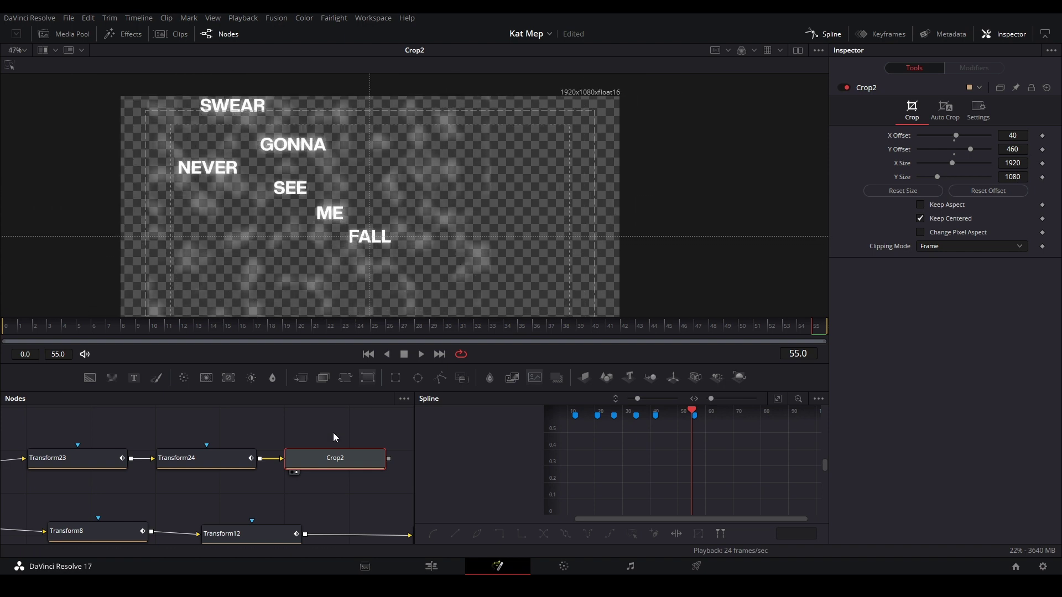
# Step: Play the animation from the start to check the cropped framing
pyautogui.click(8, 331)
pyautogui.press('space')
pyautogui.press('space')
# Step: Insert a Transform node between Transform24 and Crop2 and set its Size to 2.496
pyautogui.moveTo(332, 456); pyautogui.dragTo(207, 488)
pyautogui.moveTo(226, 450); pyautogui.dragTo(327, 447)
pyautogui.click(50, 446)
pyautogui.click(345, 377)
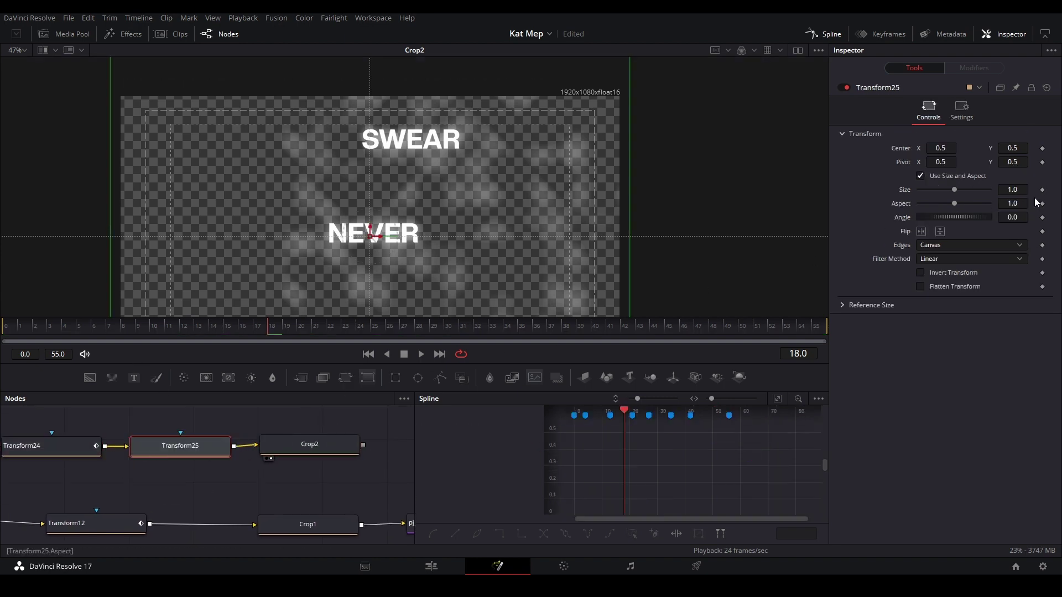
pyautogui.moveTo(953, 189); pyautogui.dragTo(995, 197)
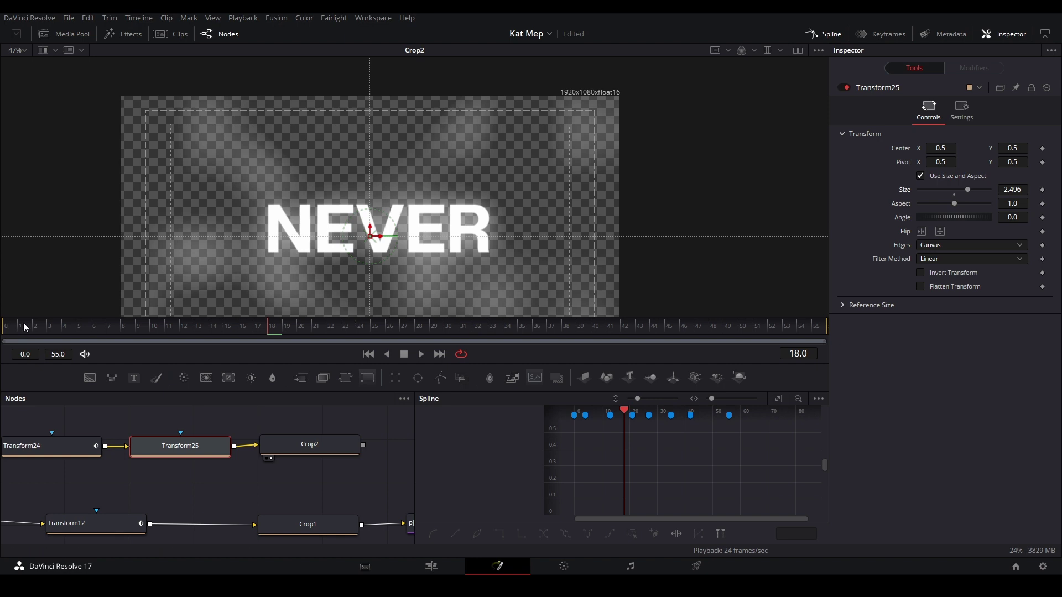
# Step: Set Transform25's Size to 2.329 and play the animation with the whole frame fitted to the viewer
pyautogui.moveTo(23, 328); pyautogui.dragTo(2, 327)
pyautogui.press('space')
pyautogui.scroll(-4, 376, 212)
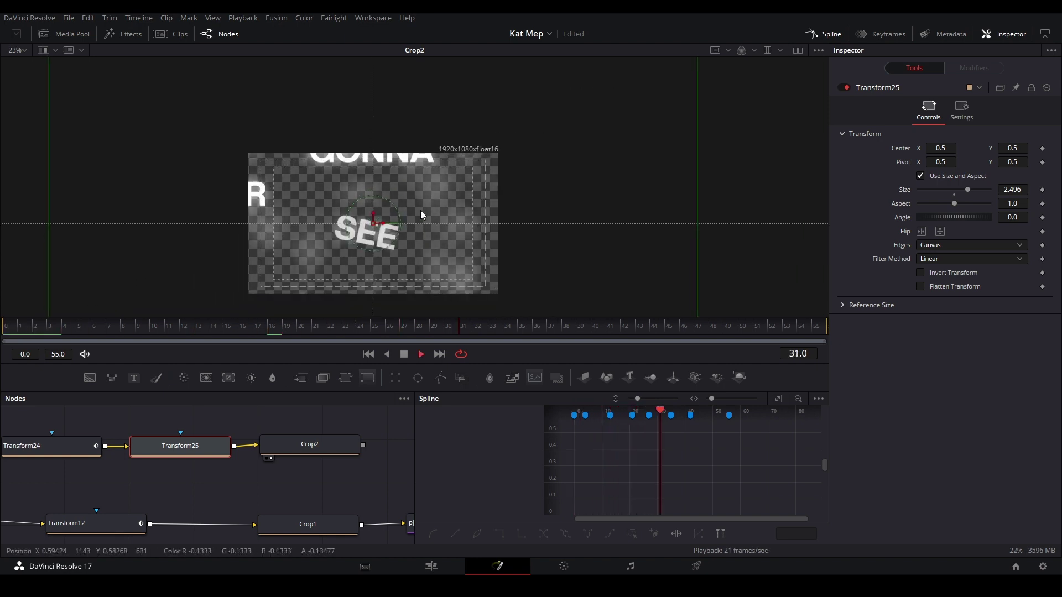
pyautogui.click(18, 325)
pyautogui.press('space')
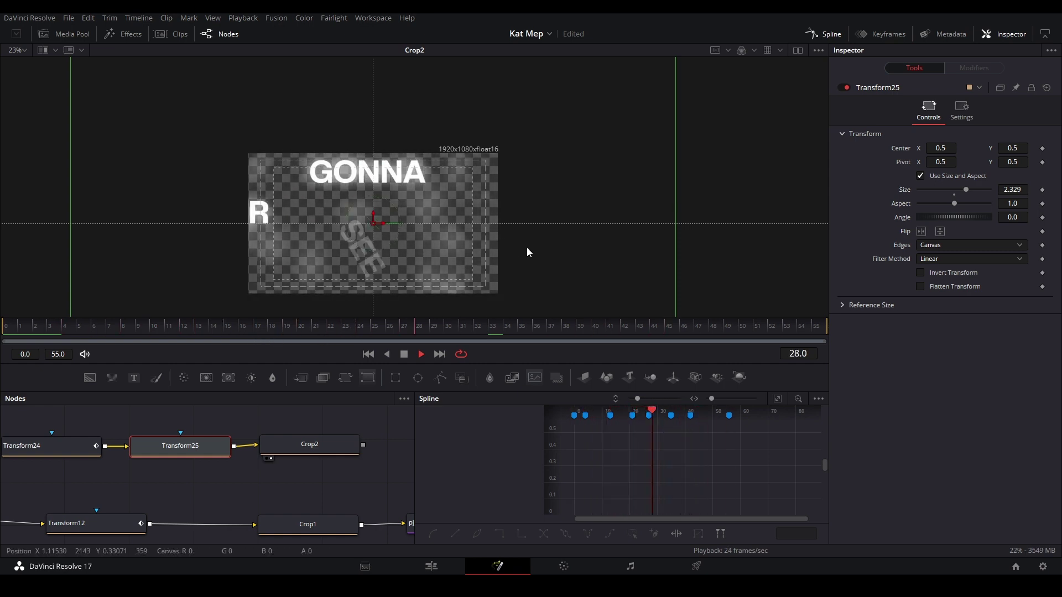
pyautogui.hotkey('ctrl', 'f')
pyautogui.click(335, 486)
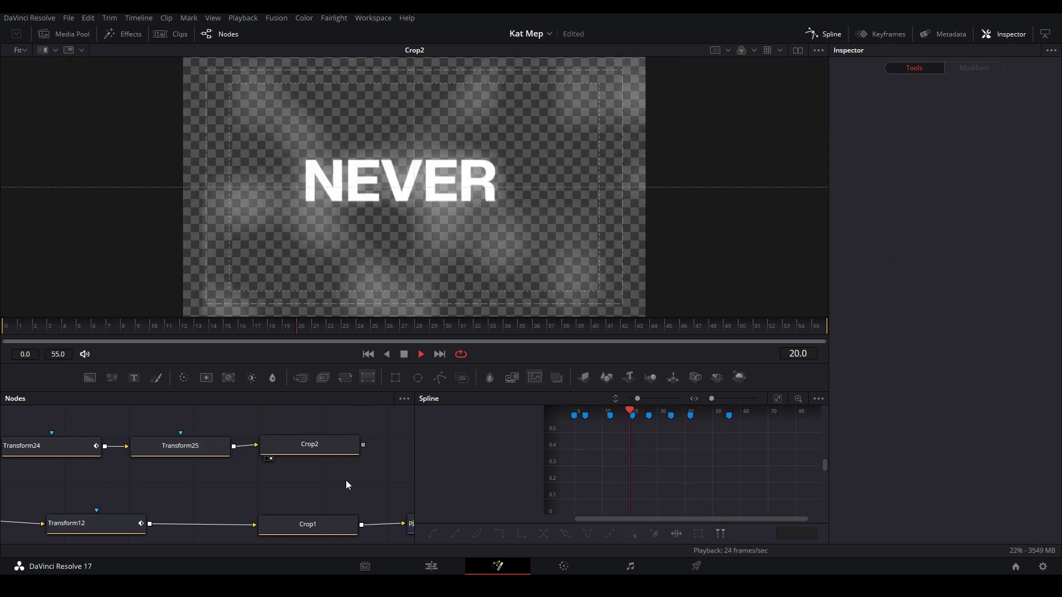